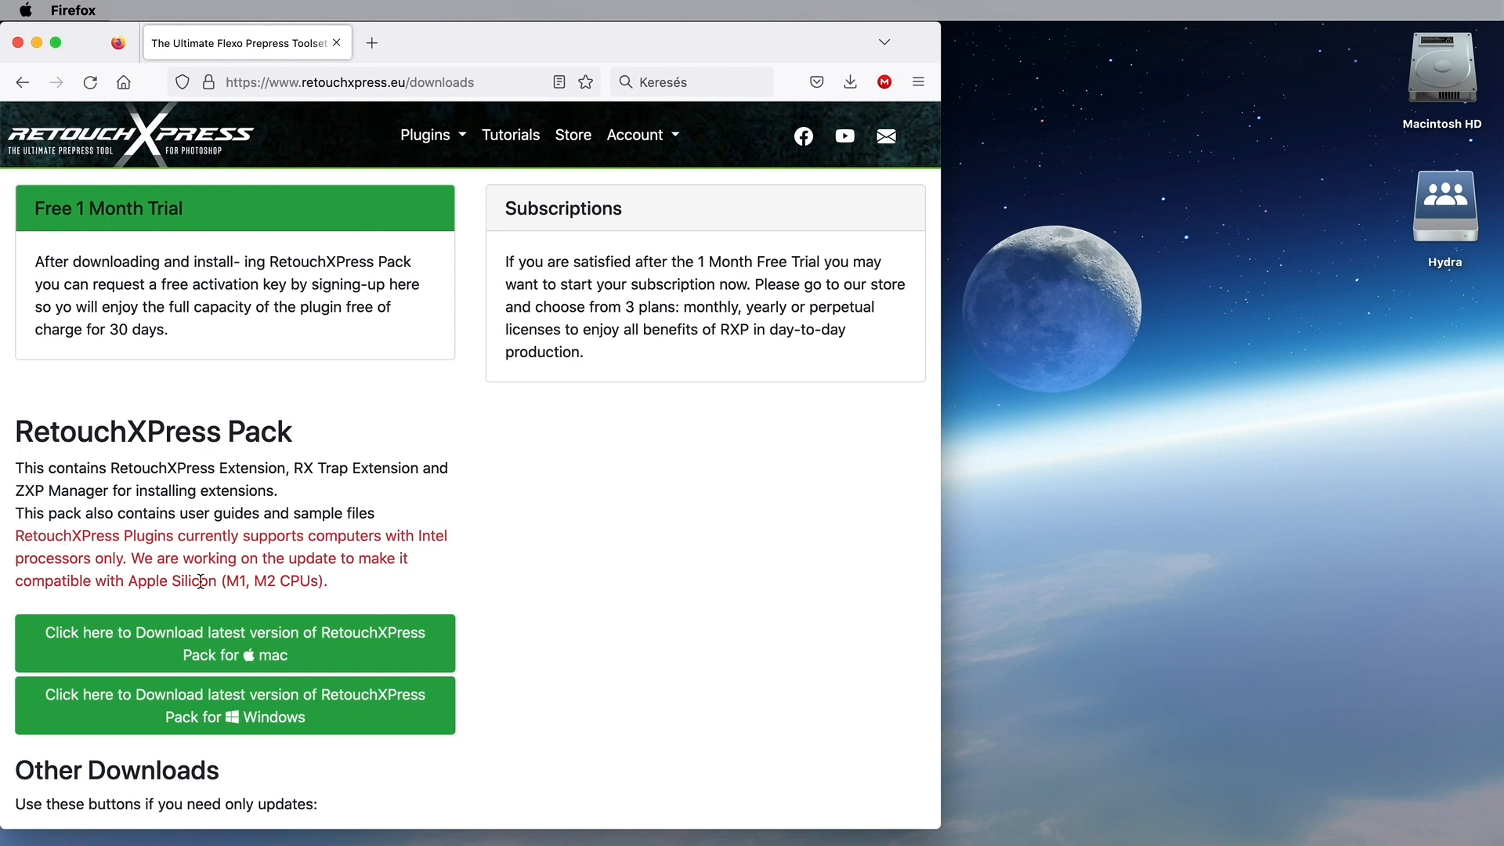
Step: Download the RetouchXPress Pack for mac (RX_MAC_pack(5).zip, 66,3 MB) from the retouchxpress.eu downloads page
scroll(201, 580, "down", 5)
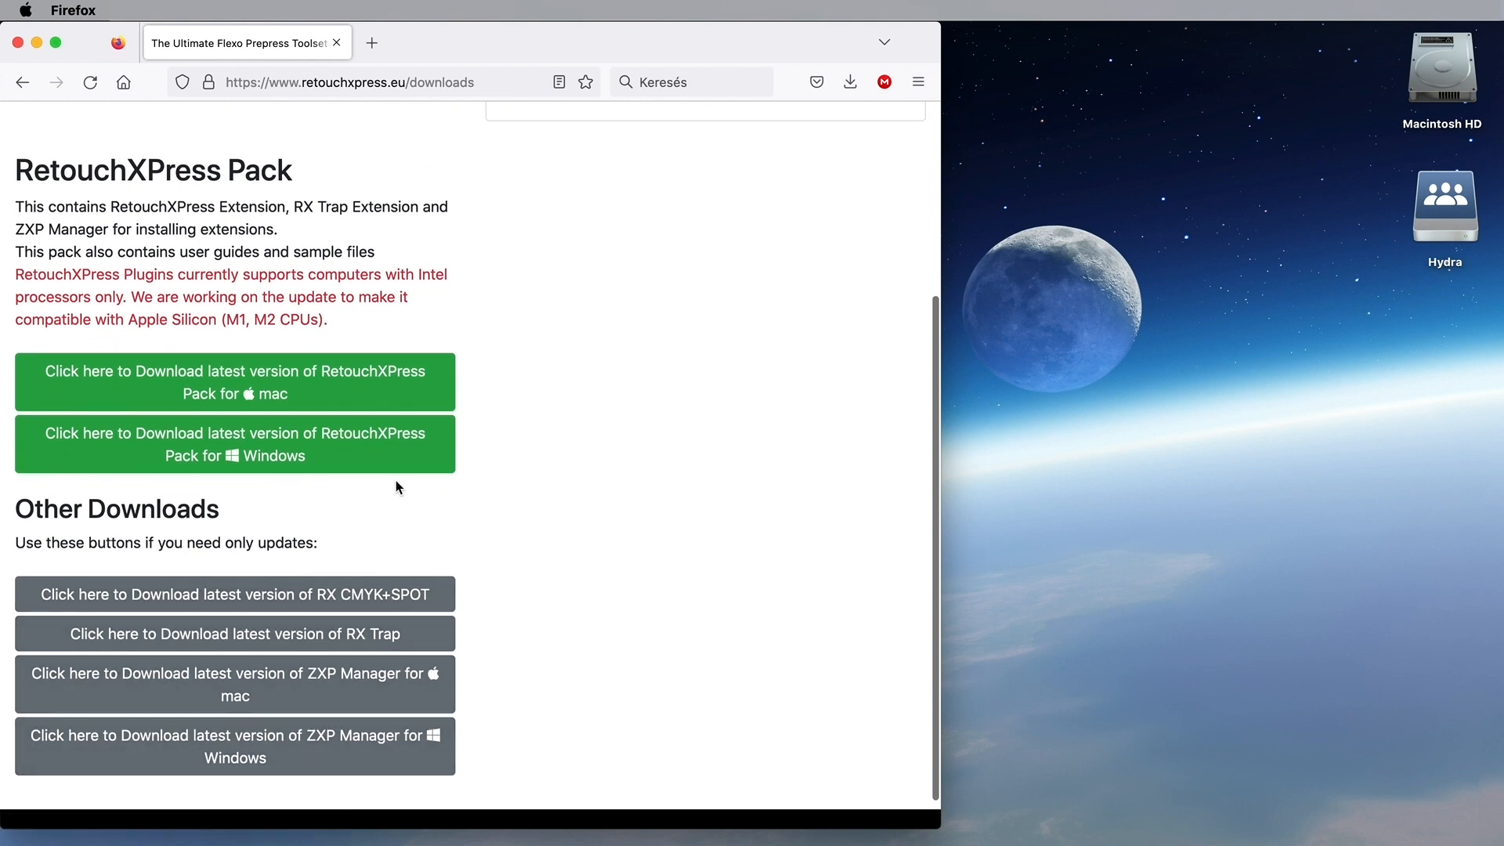
left_click(242, 383)
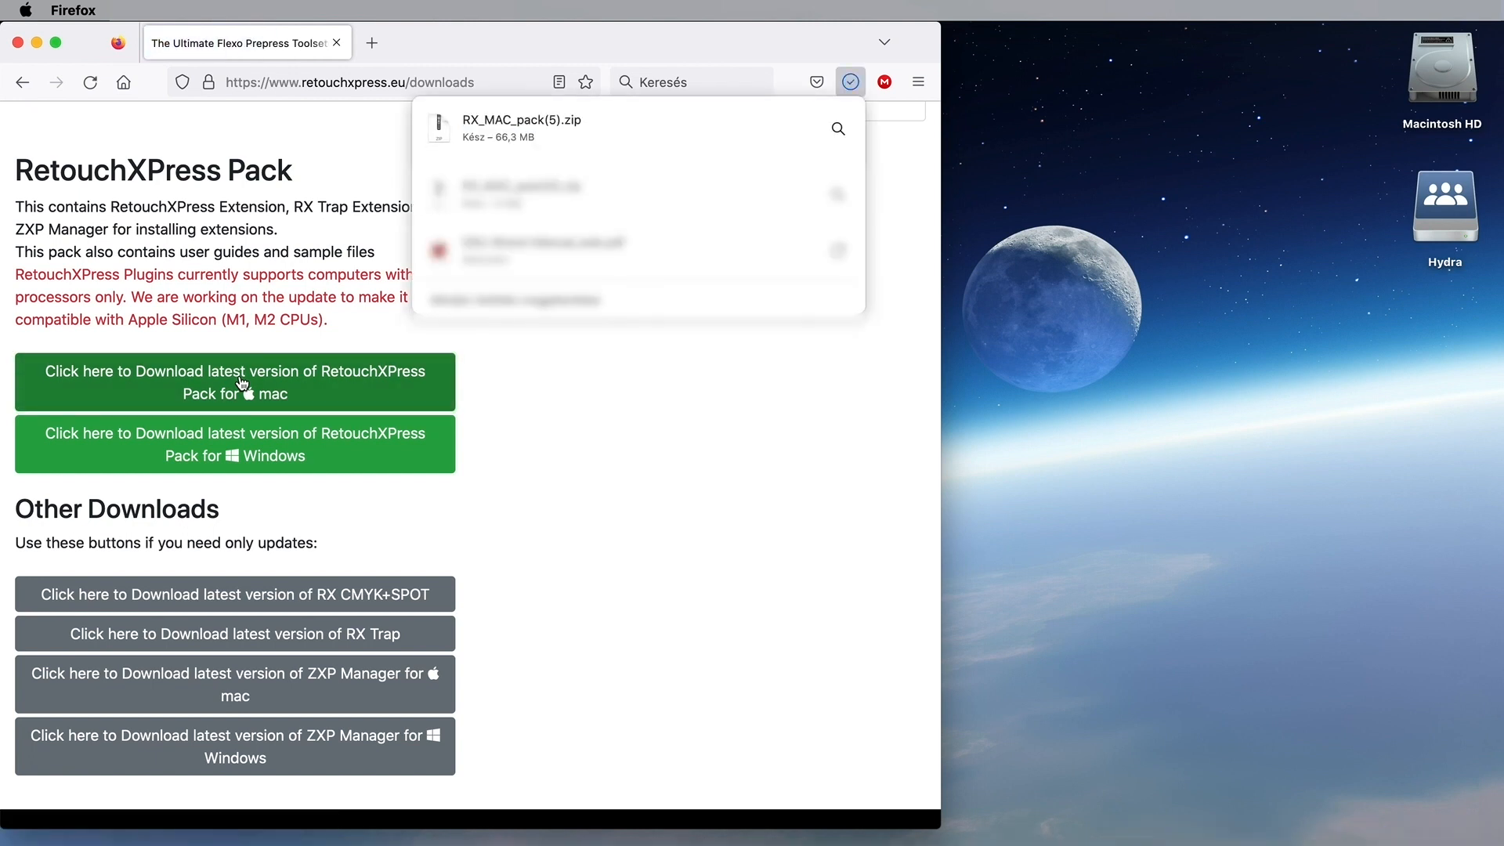
left_click(871, 399)
mouse_move(1300, 845)
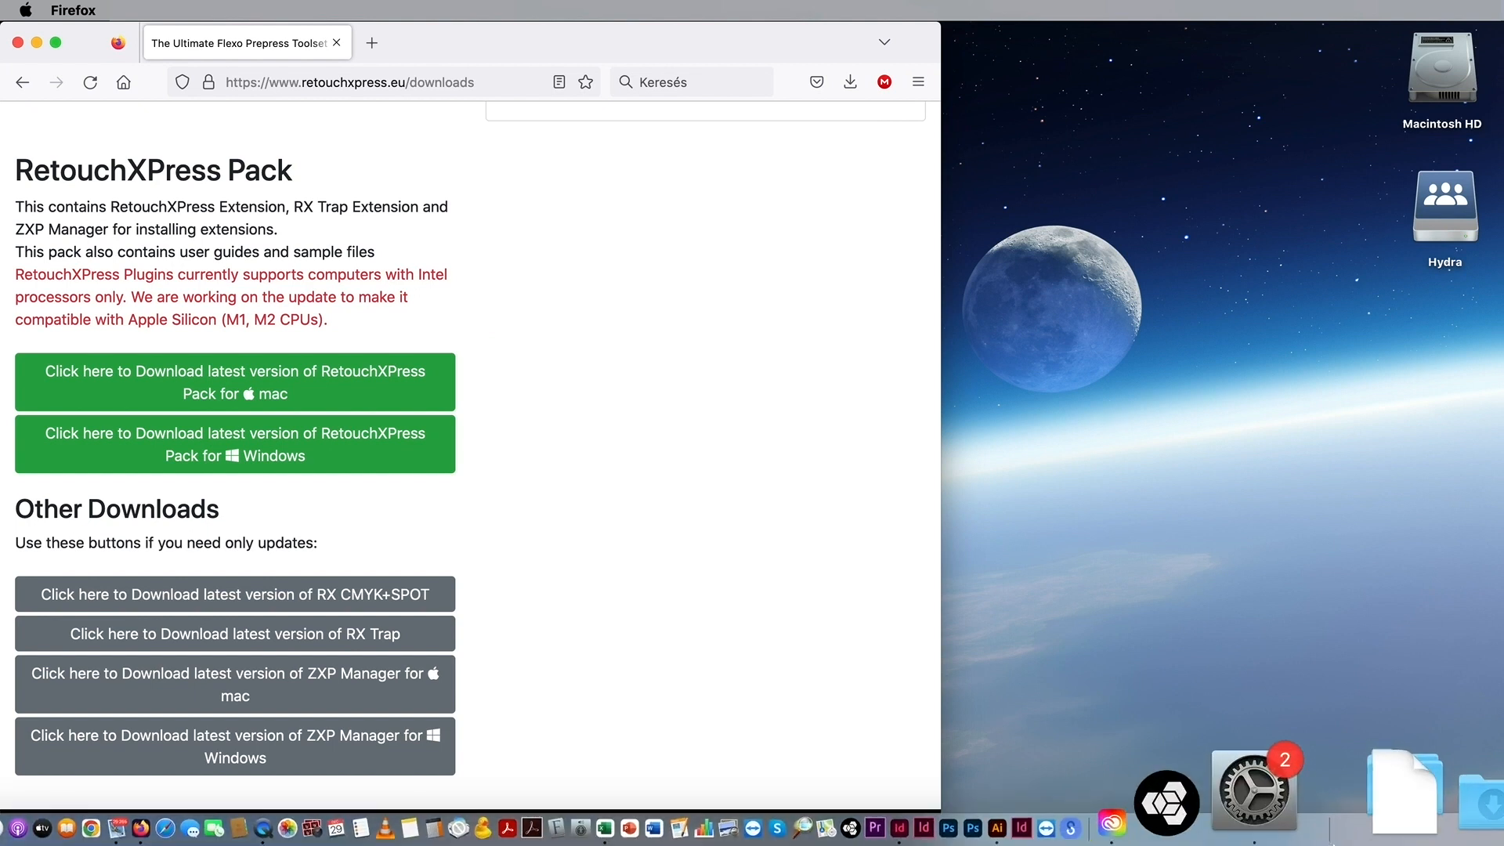
right_click(1374, 783)
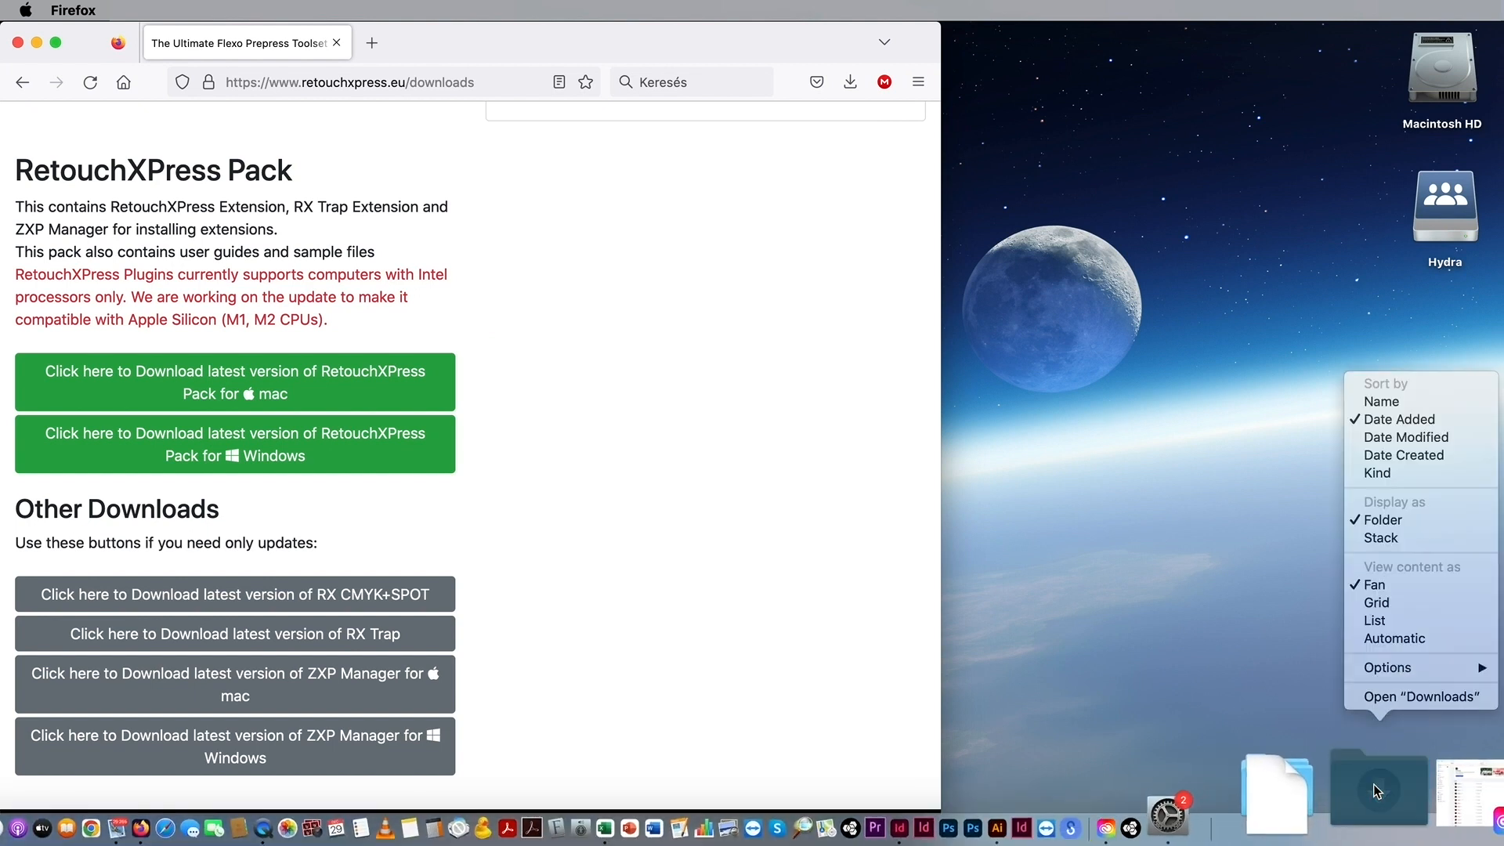
Step: Move RX_MAC_pack(5).zip from Downloads to the Desktop, unzip it and open the extracted folder
left_click(1416, 696)
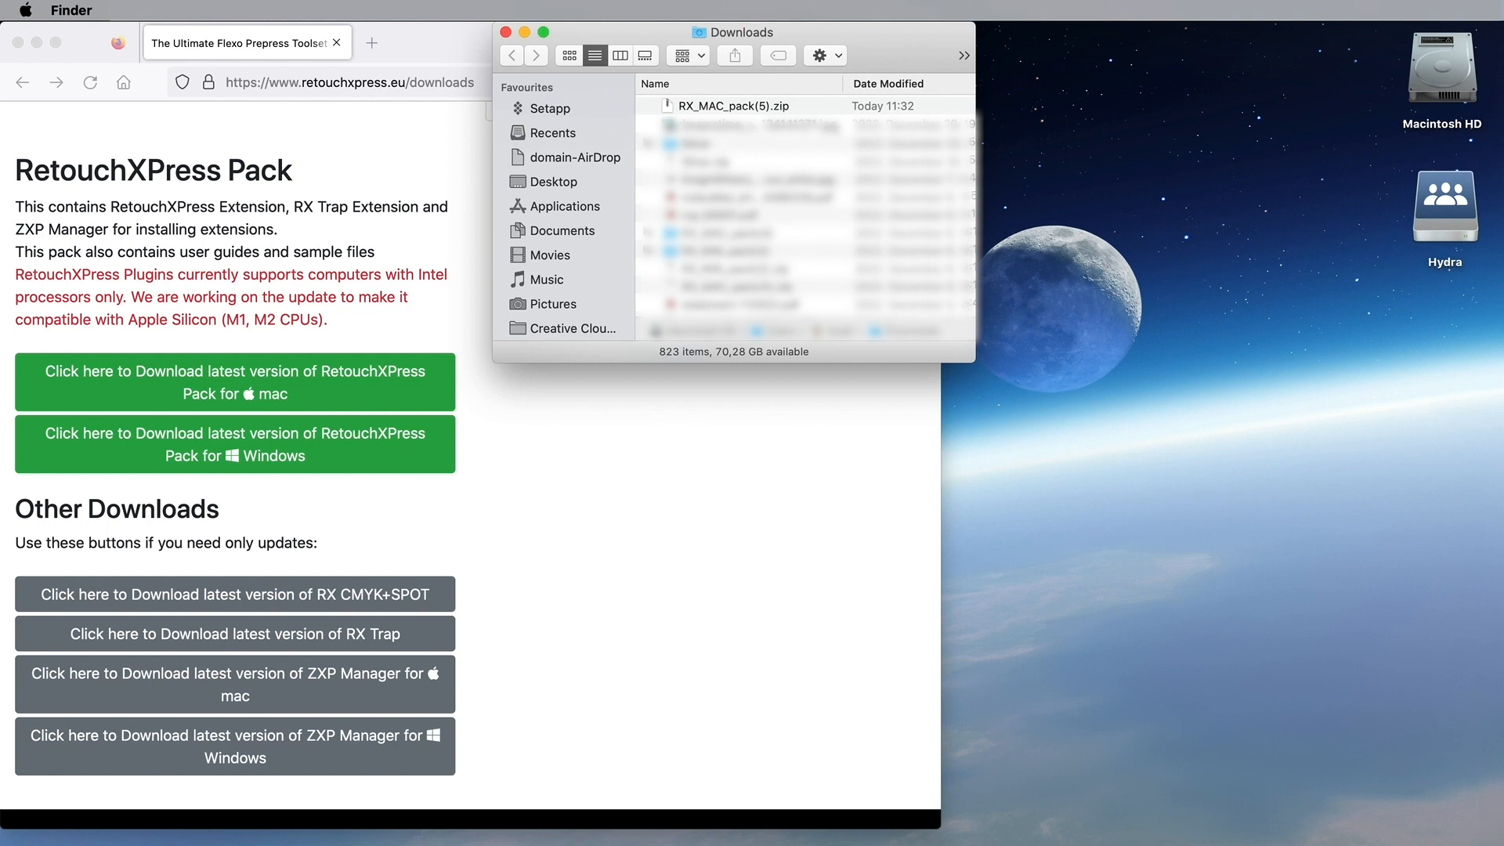
left_click_drag(670, 108, 1201, 335)
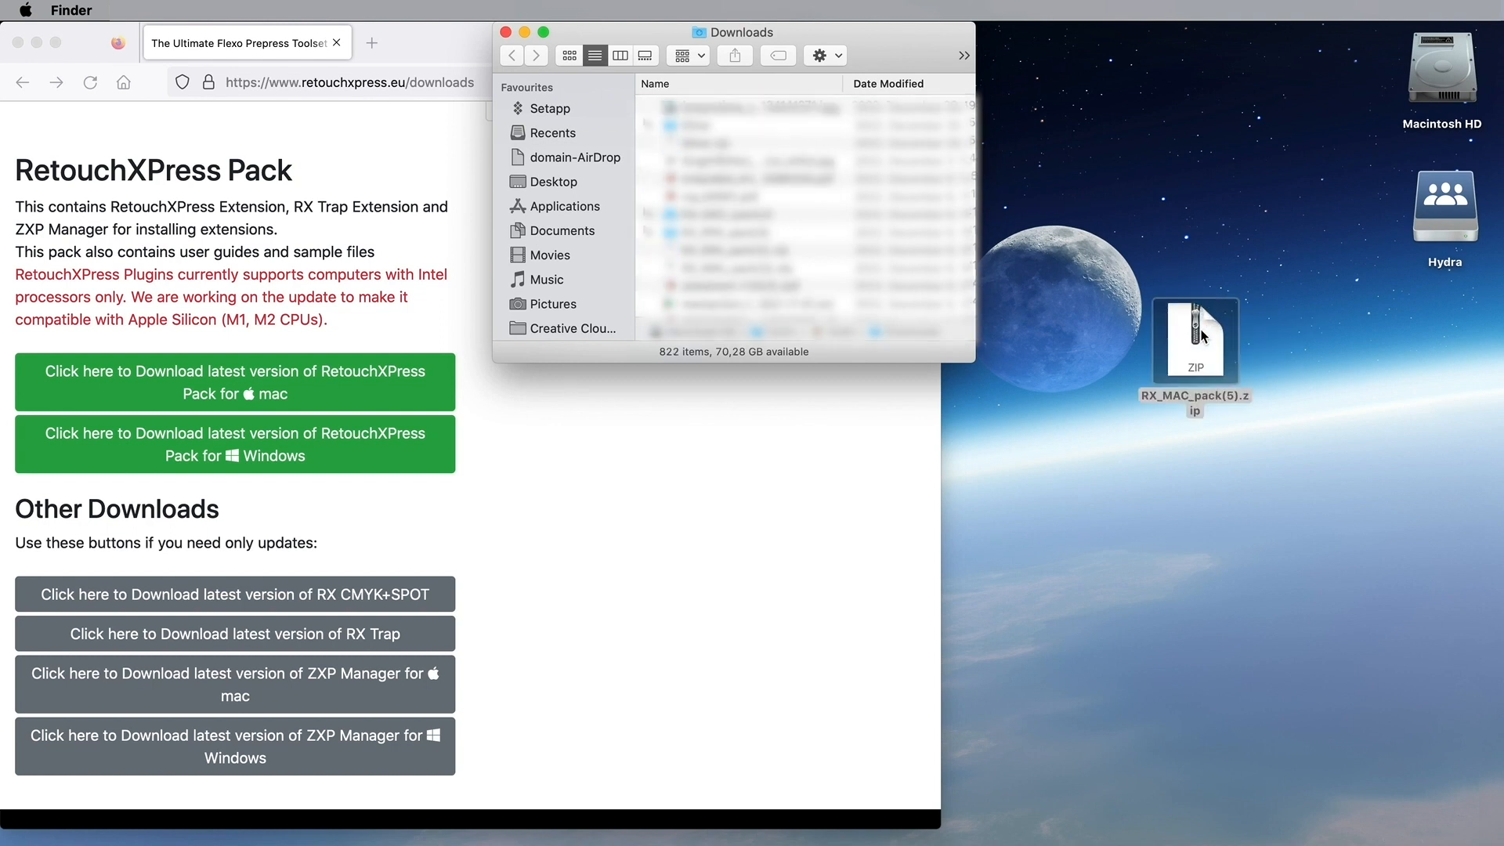
left_click(506, 33)
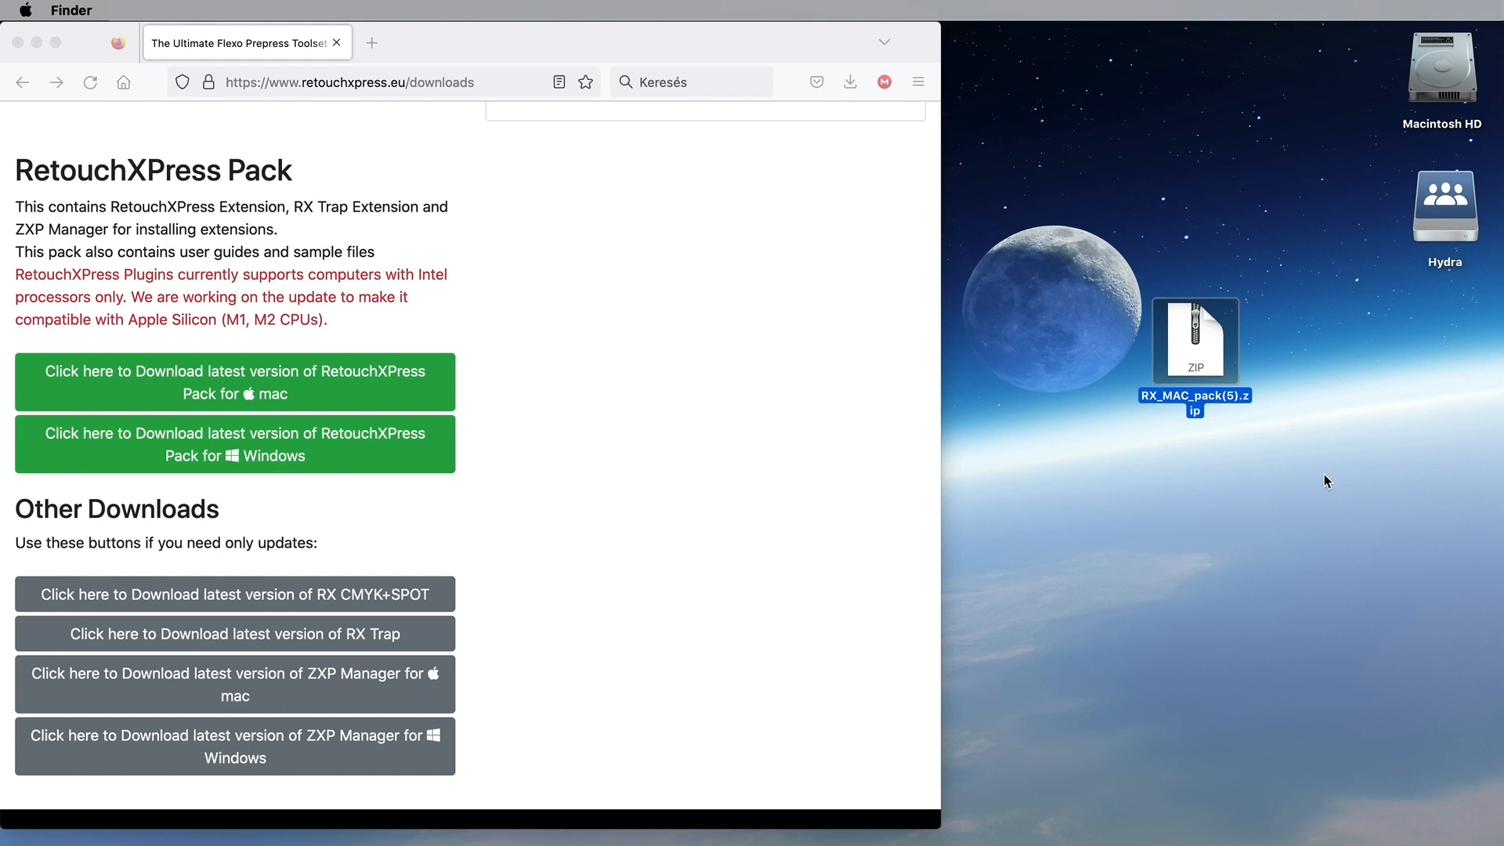
double_click(1196, 350)
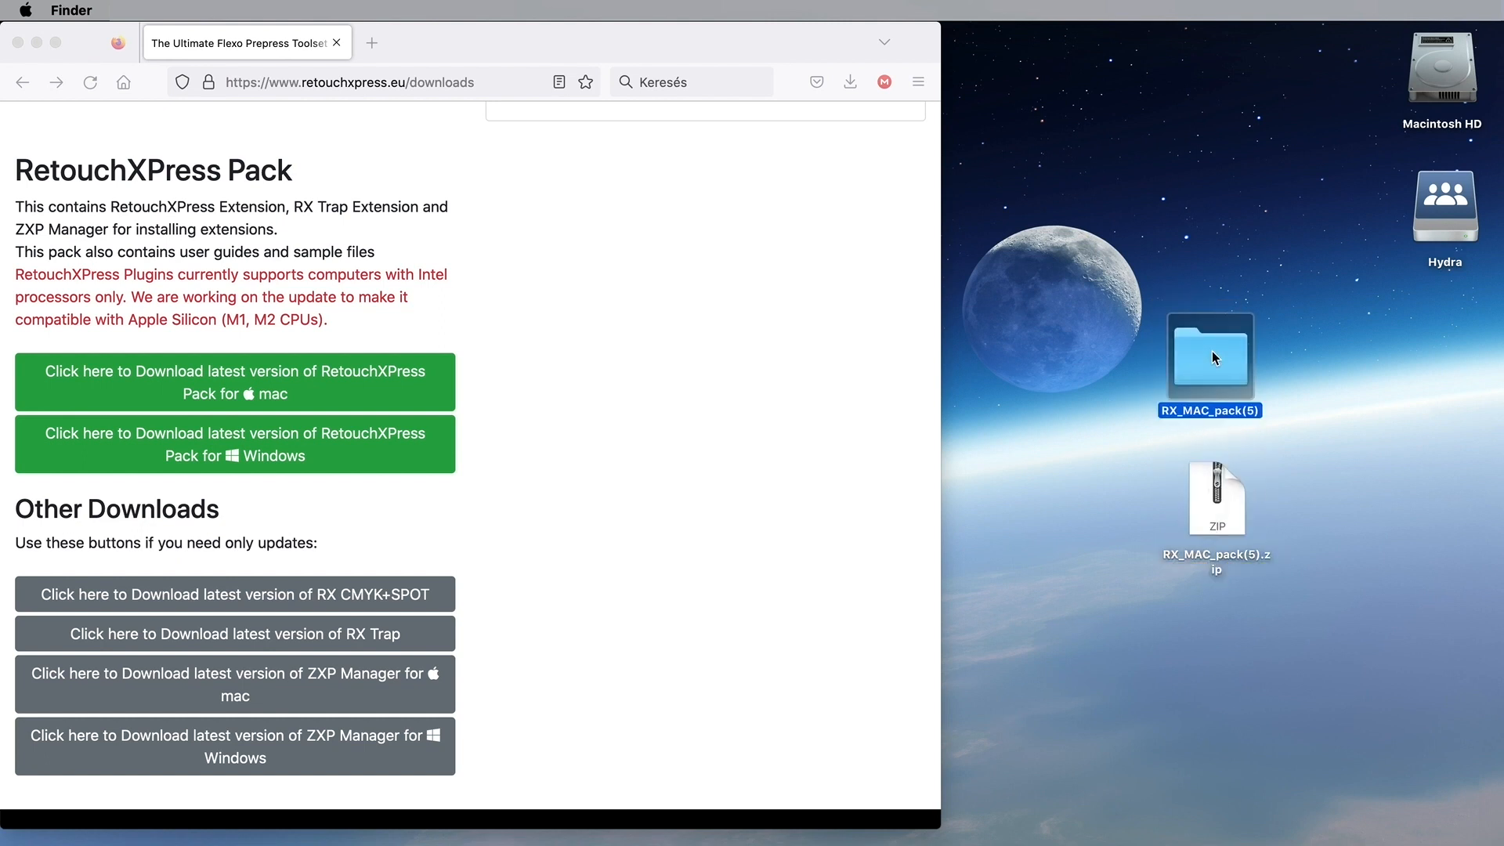
double_click(1211, 356)
left_click_drag(603, 137, 1110, 201)
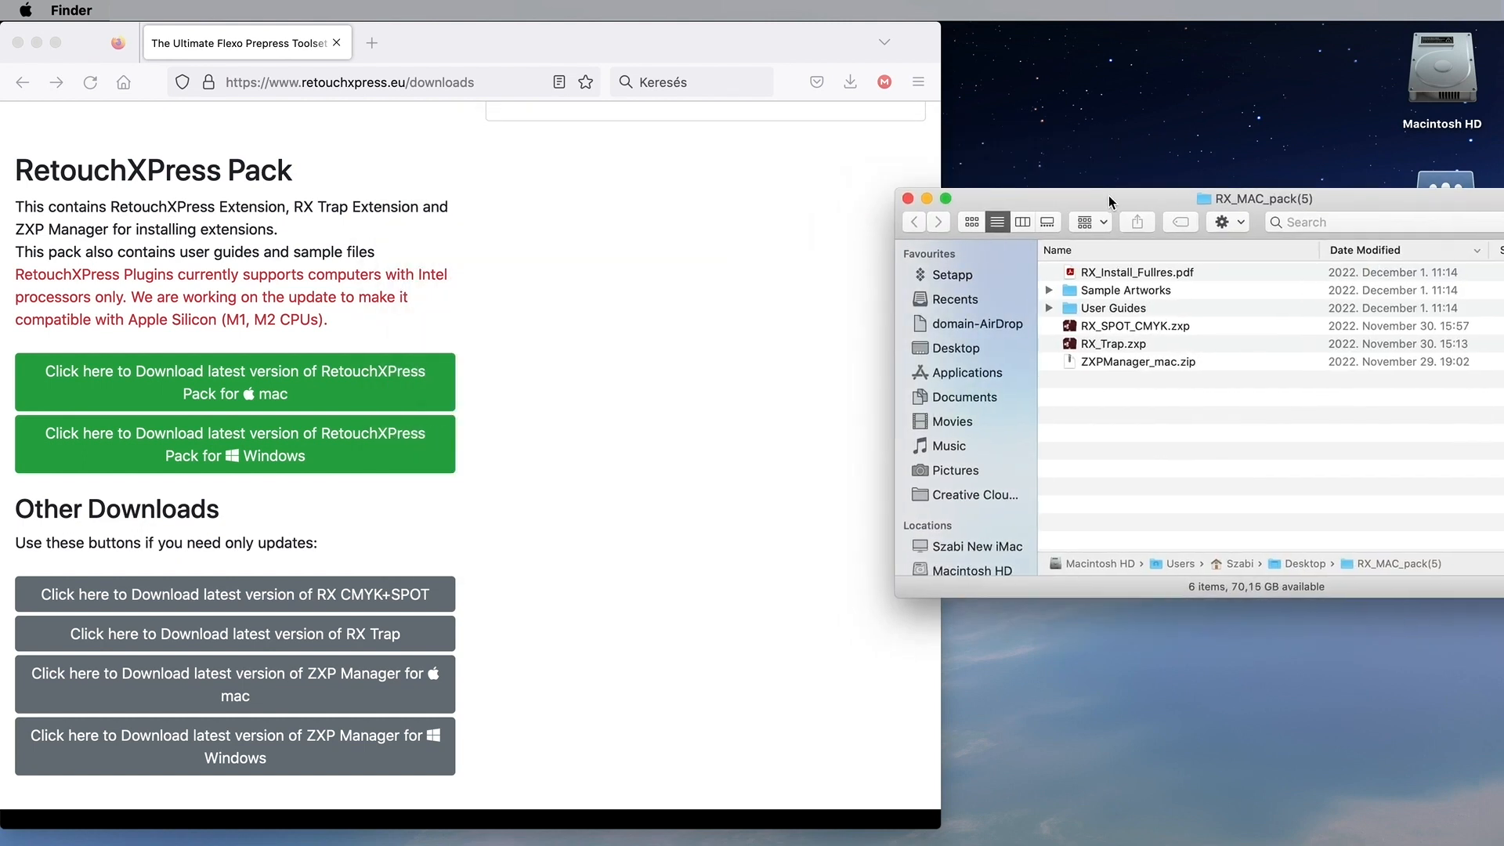
Step: Preview RX_Install_Fullres.pdf and look inside the Sample Artworks and User Guides folders
left_click(1099, 274)
key("space")
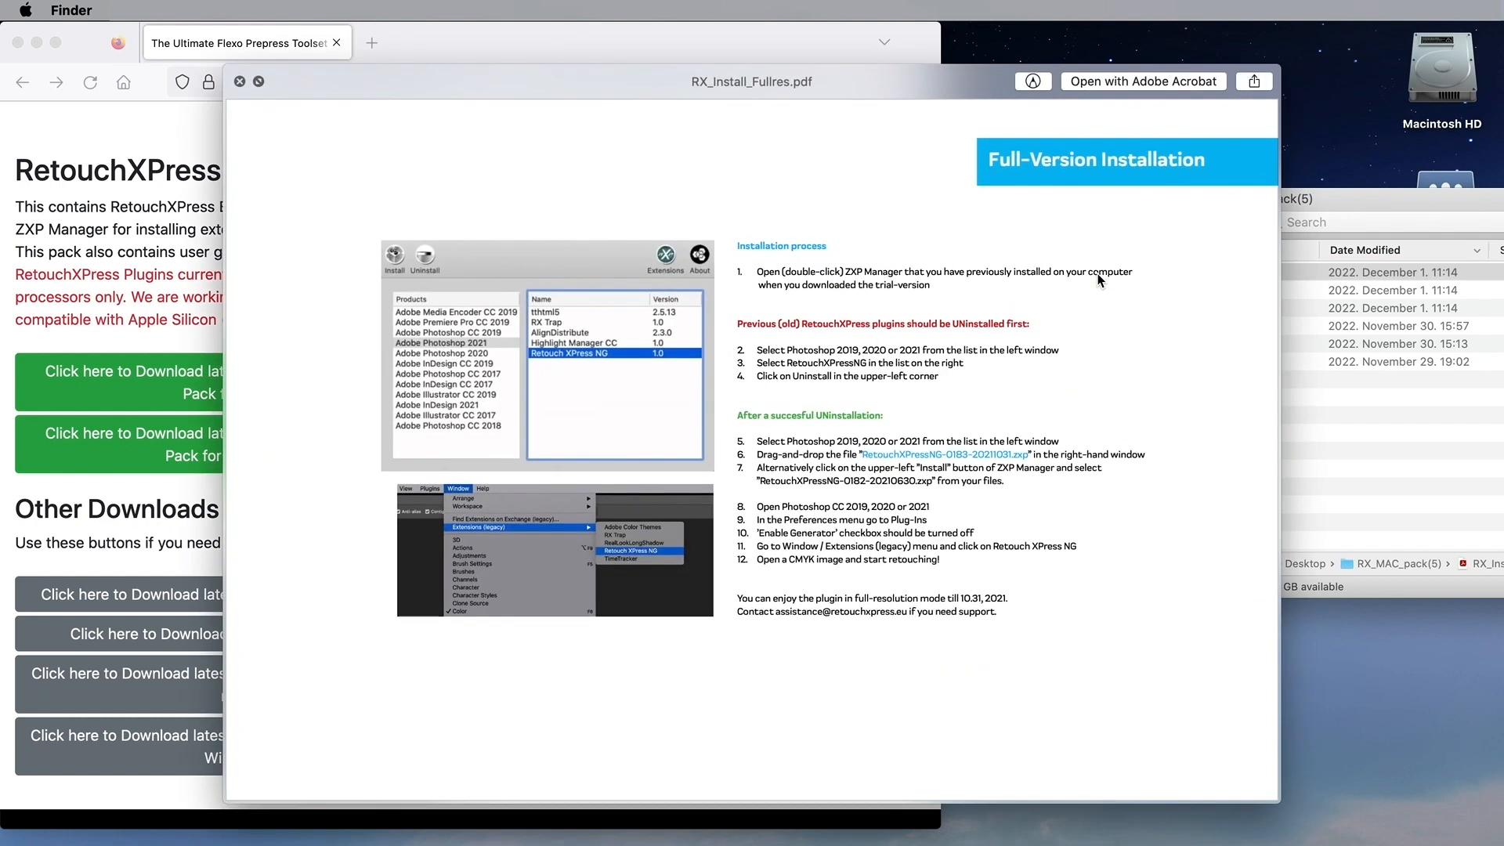
key("space")
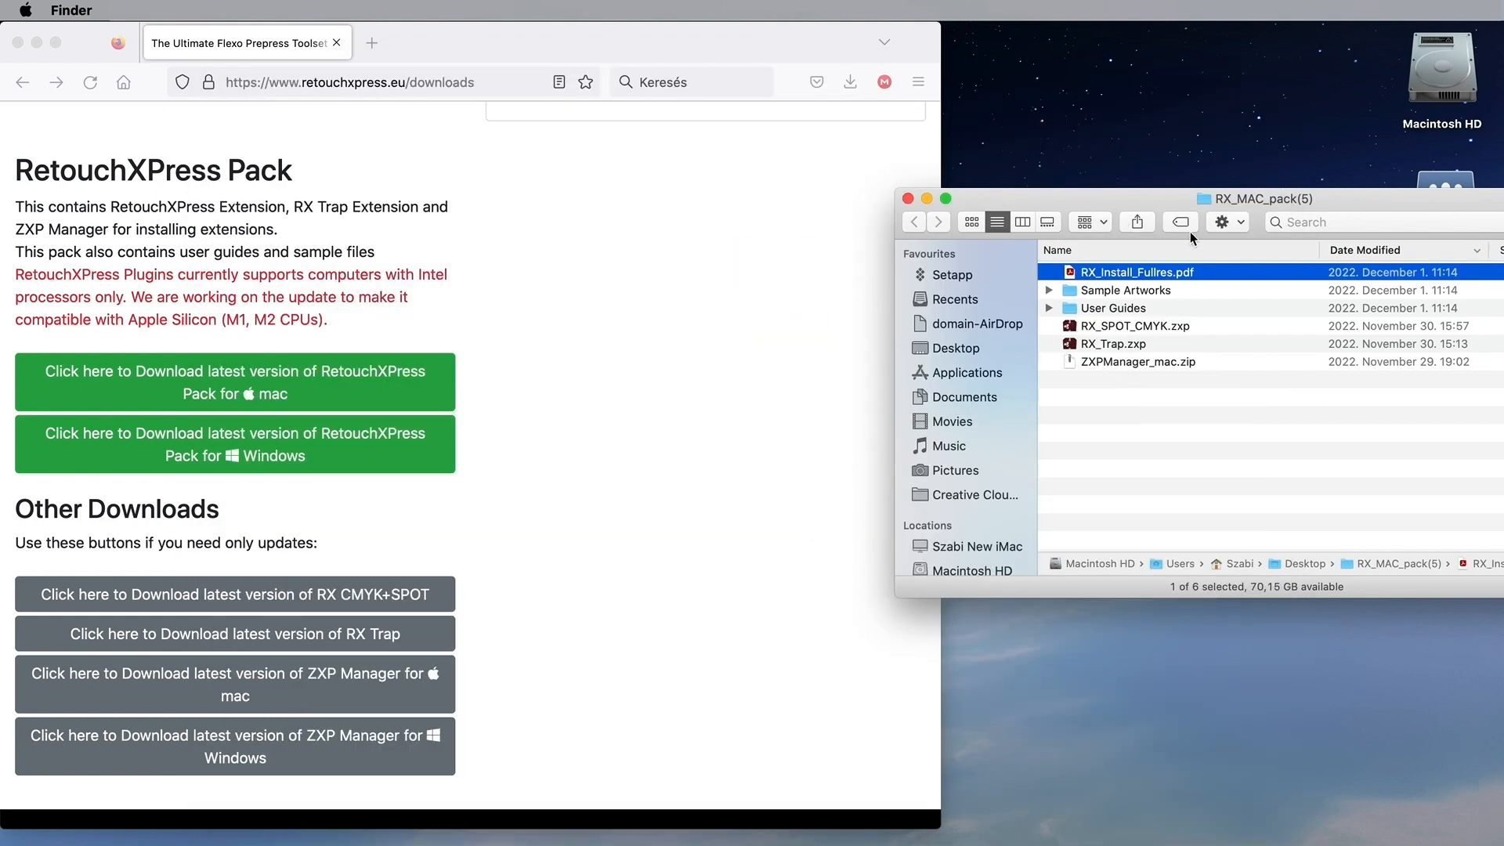
left_click(1049, 291)
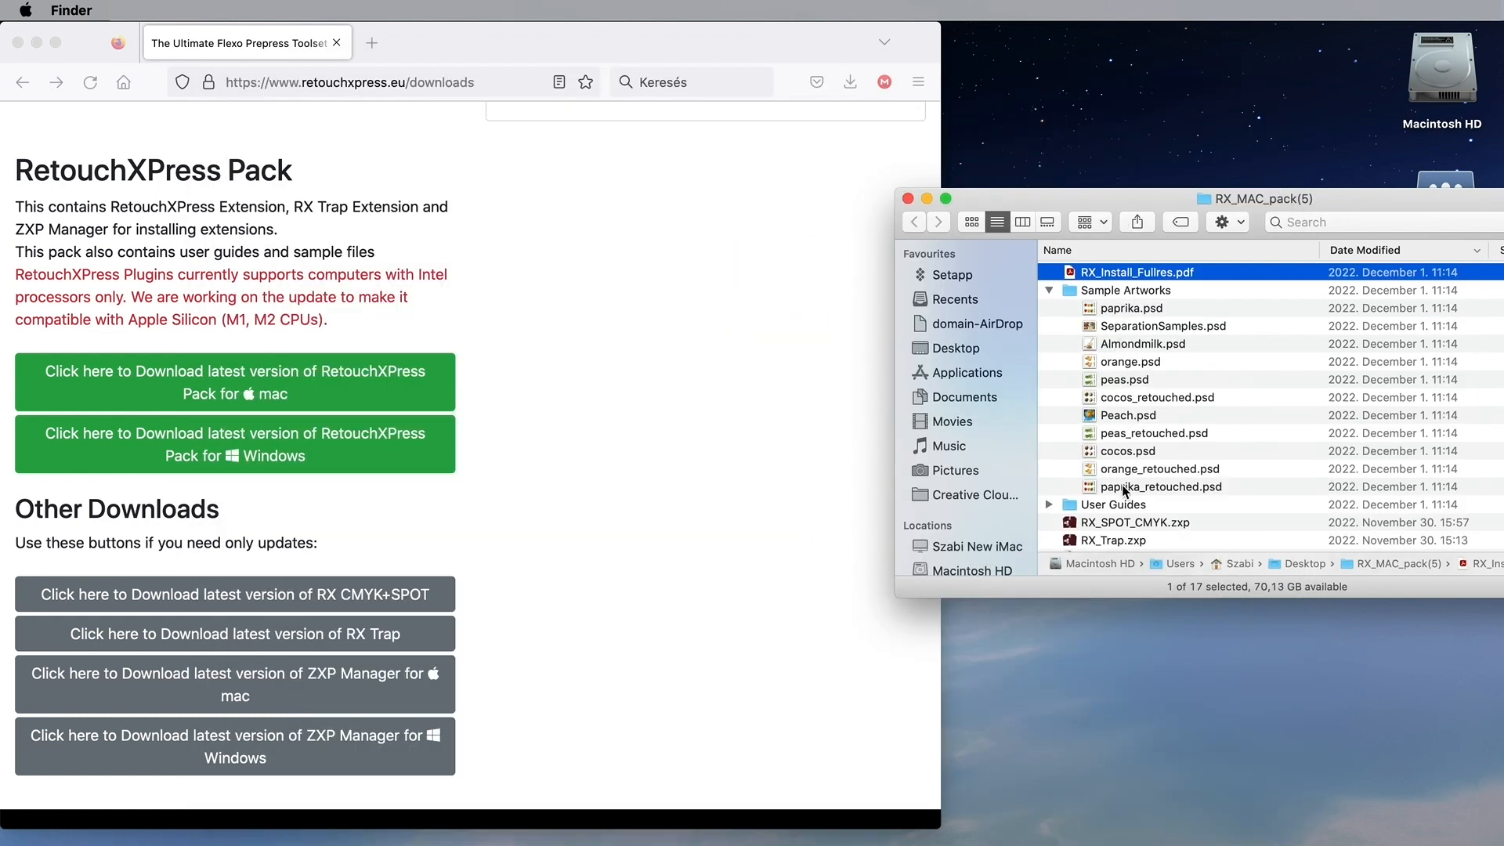
left_click(1049, 290)
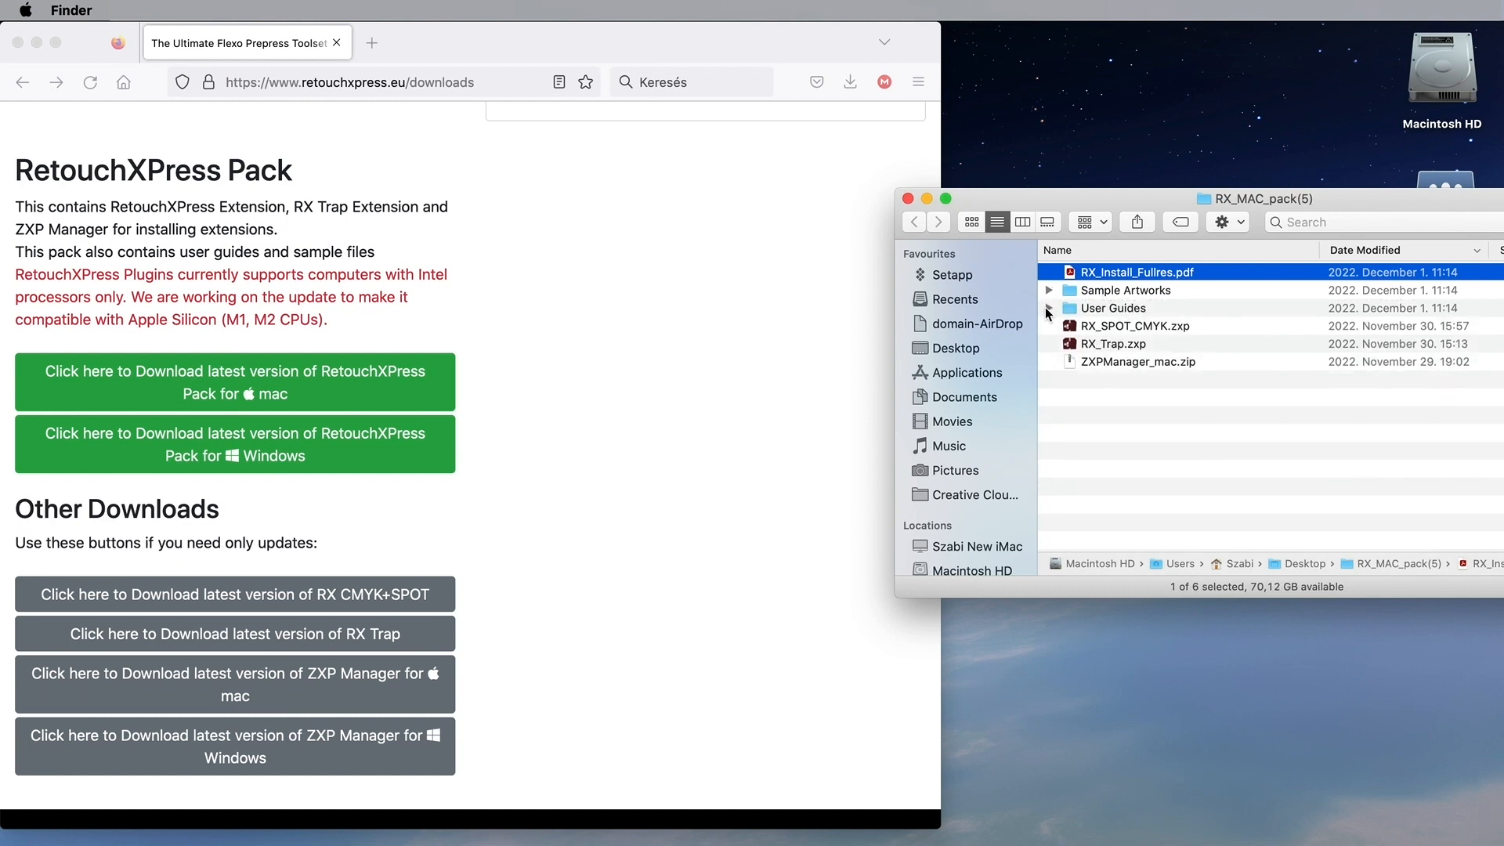
left_click(1048, 308)
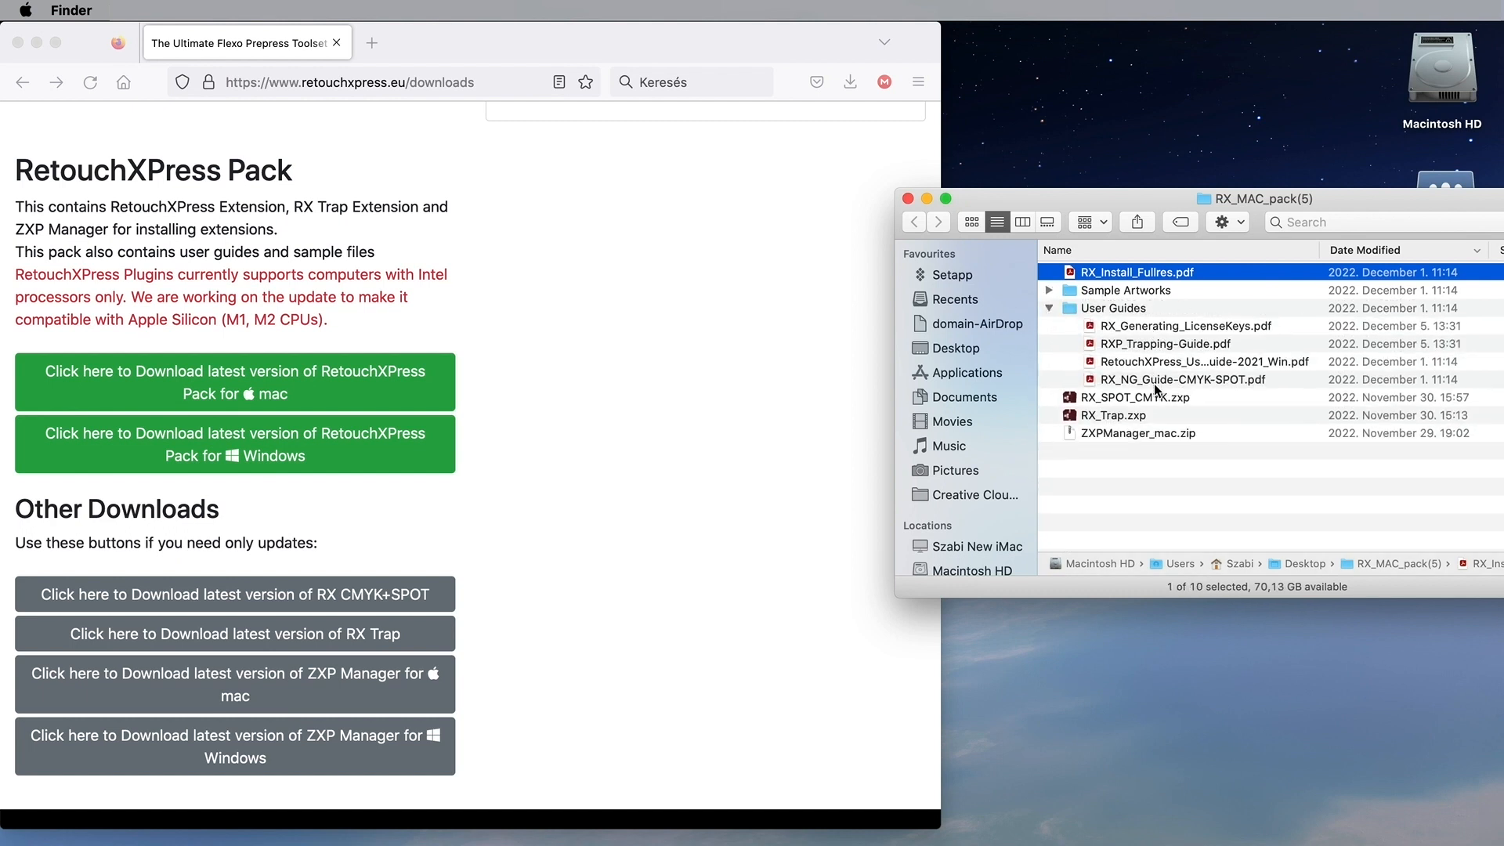
left_click(1050, 307)
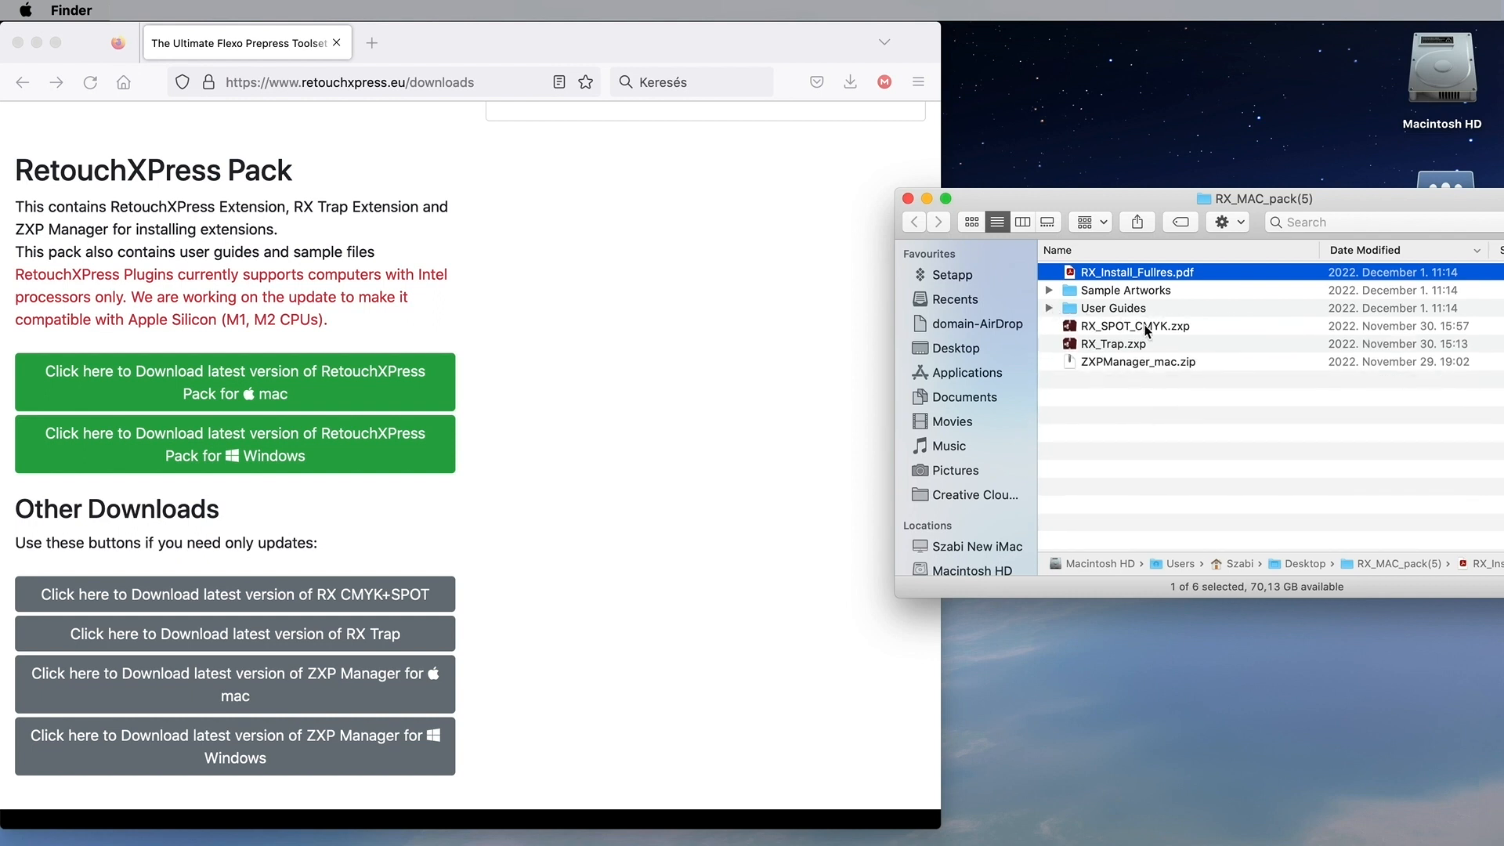
Step: Unzip ZXPManager_mac.zip, hide Firefox, and launch the ZXP Manager app
double_click(1070, 362)
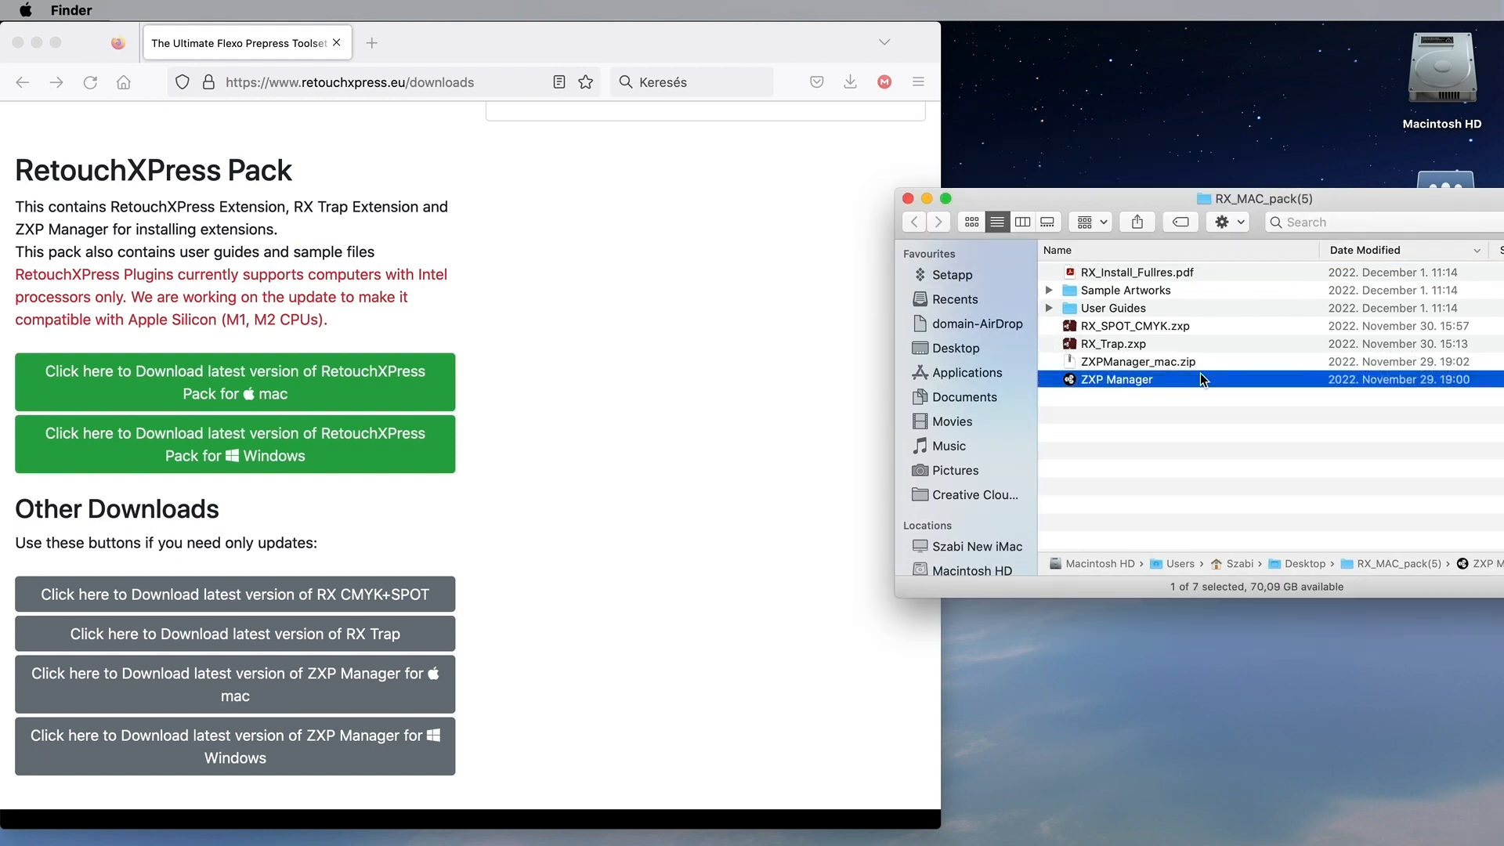
key("super+h")
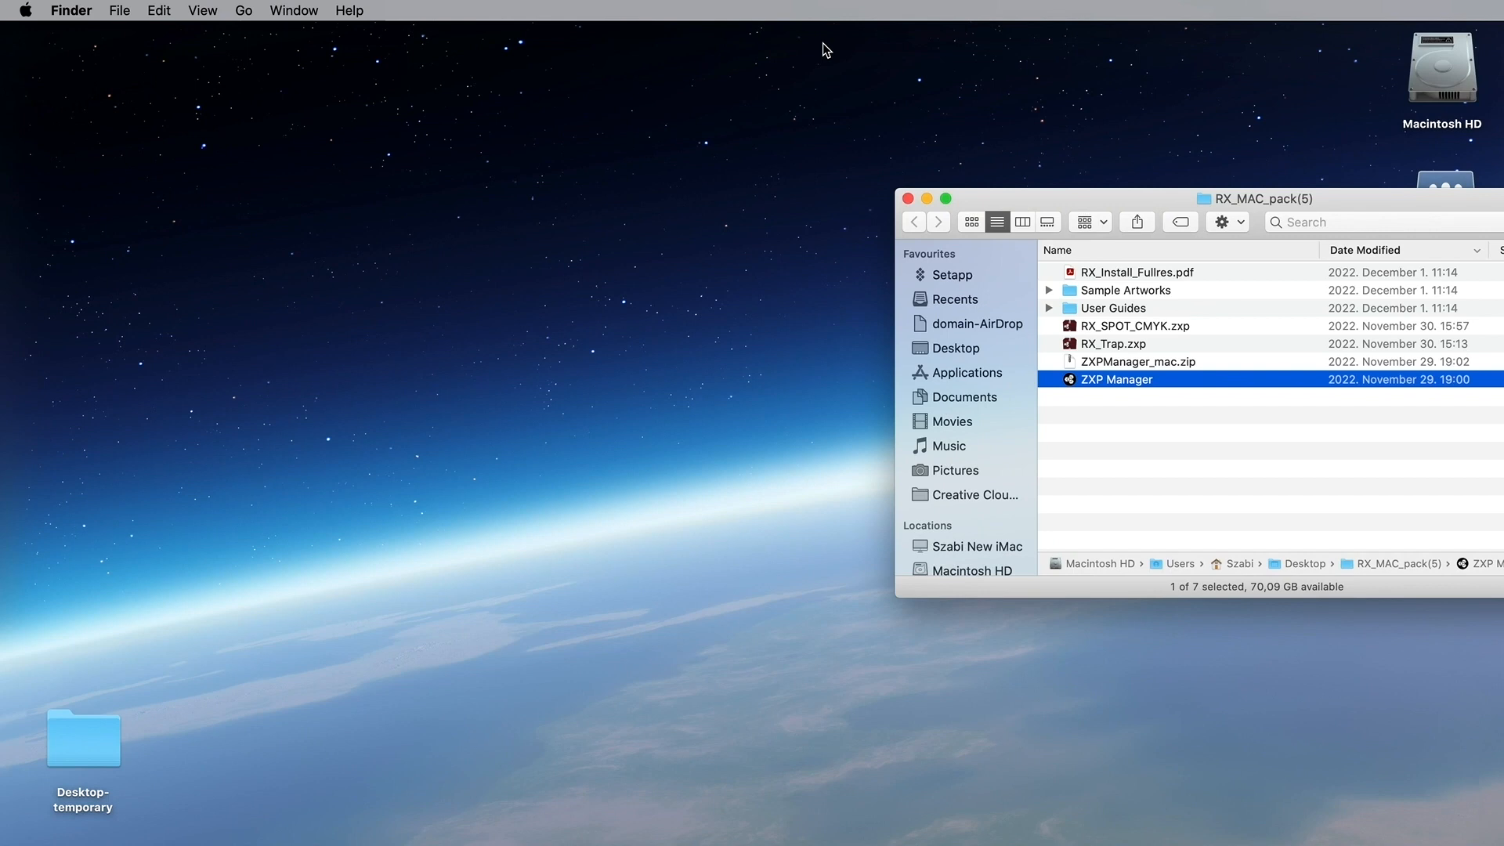
double_click(1071, 381)
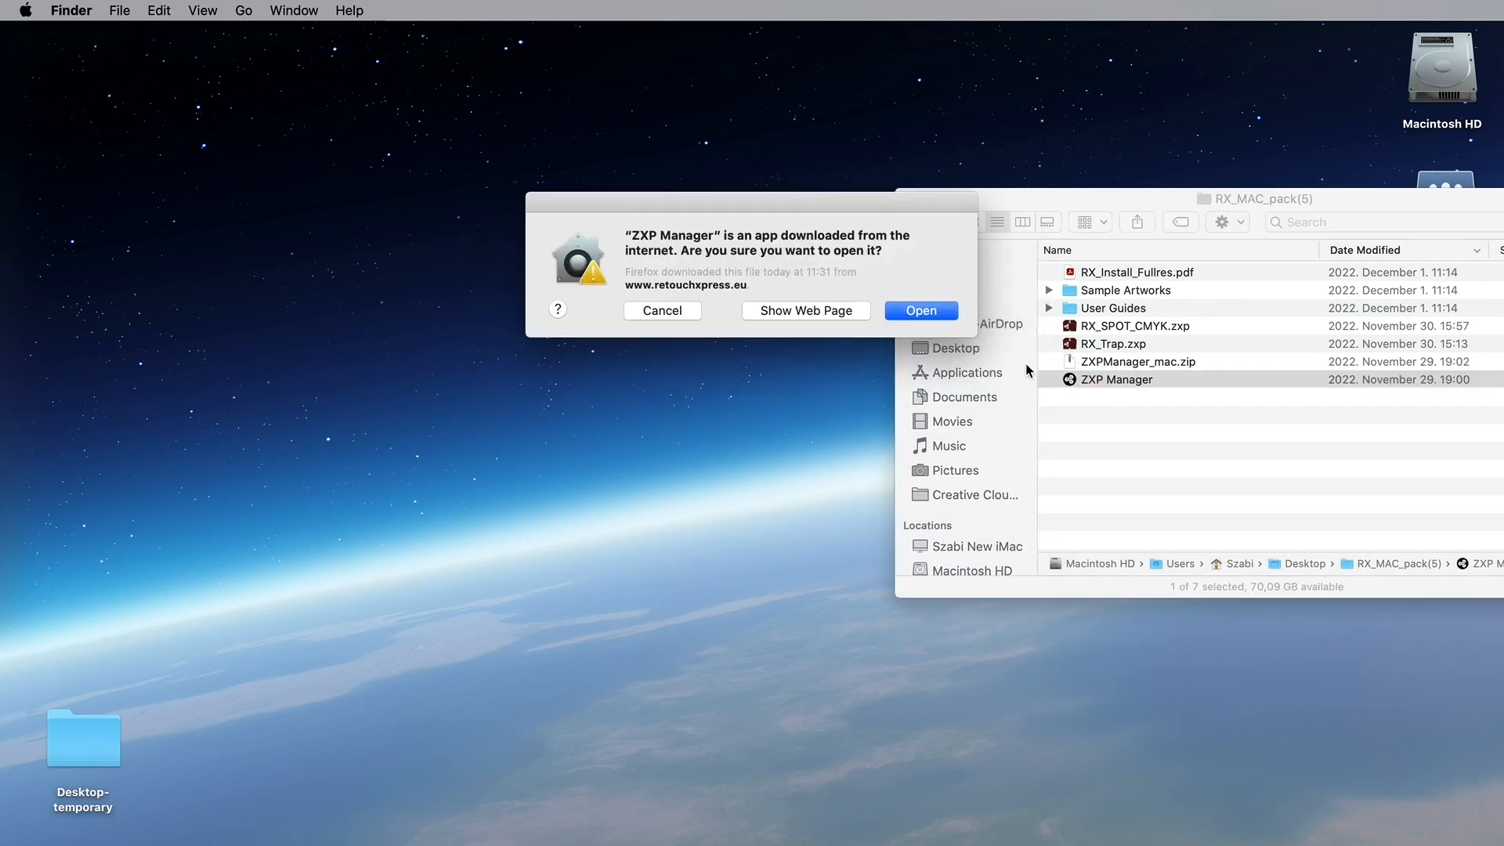
Step: Open ZXP Manager and uninstall RX Trap from Adobe Photoshop 2022, authorising with the password
left_click(930, 313)
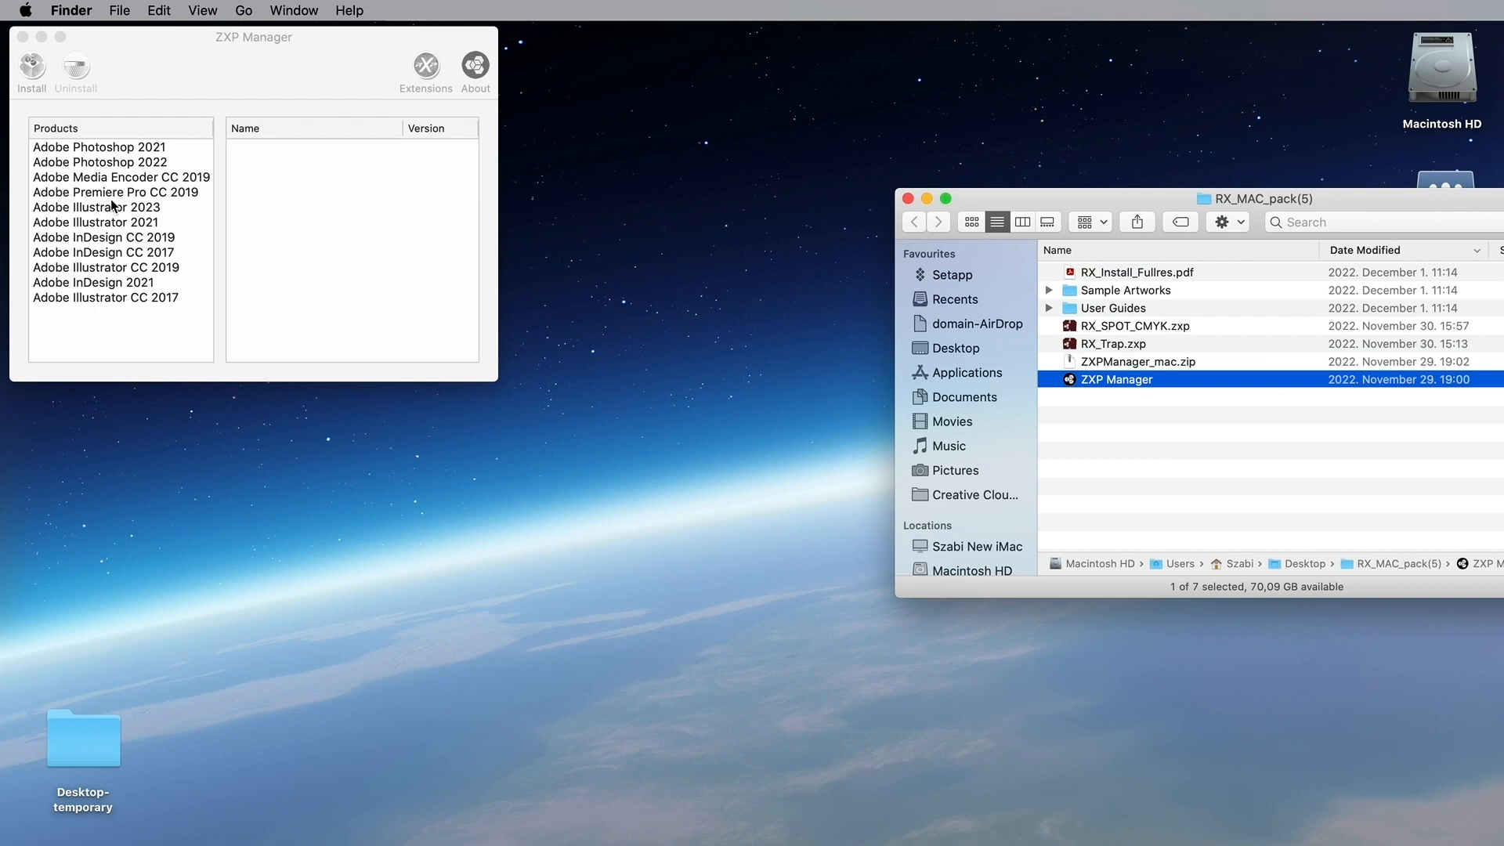
left_click(110, 162)
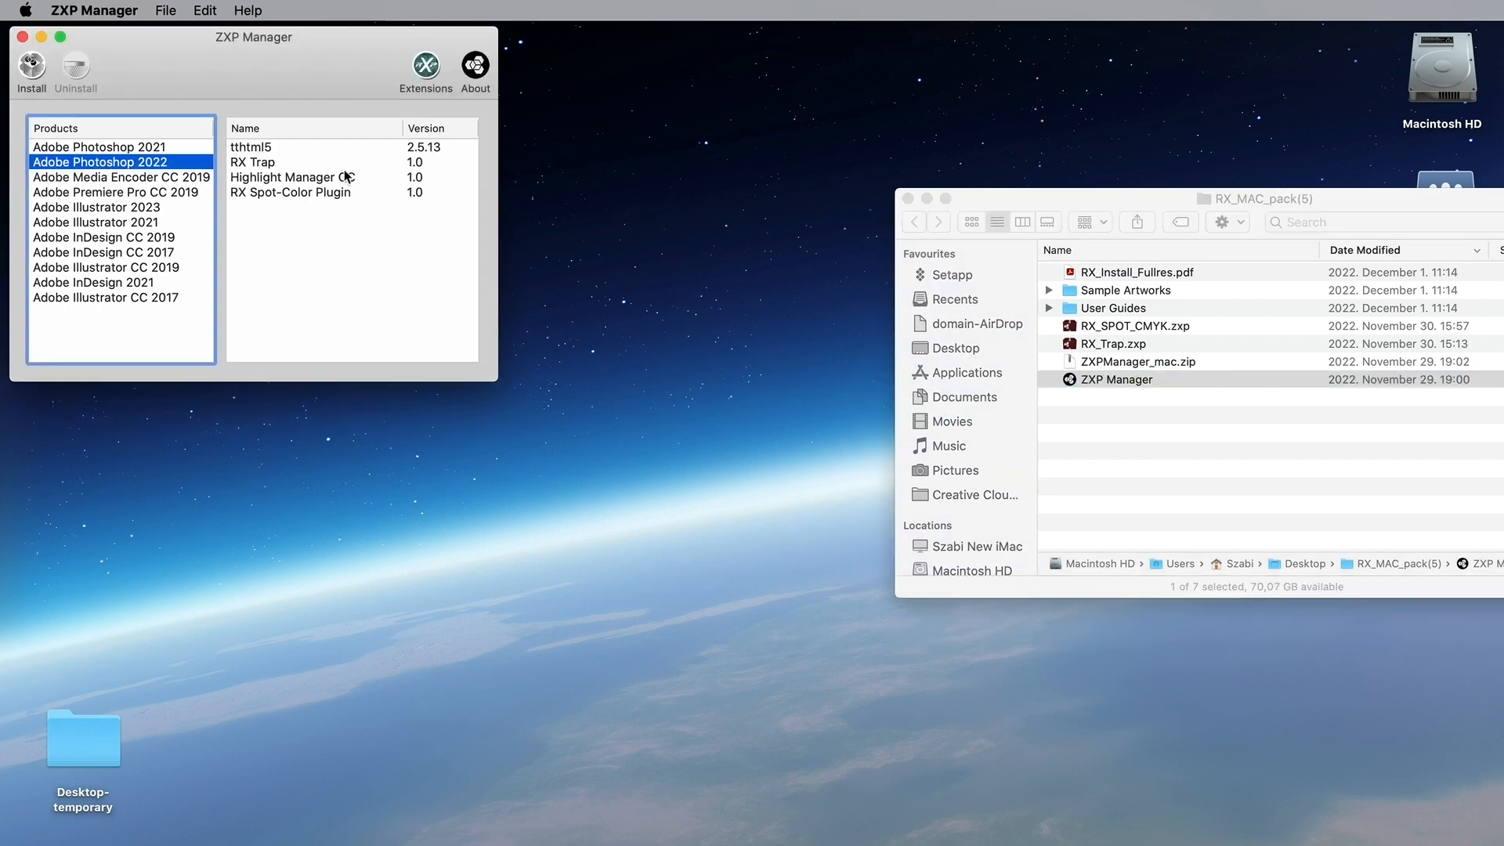
left_click(256, 163)
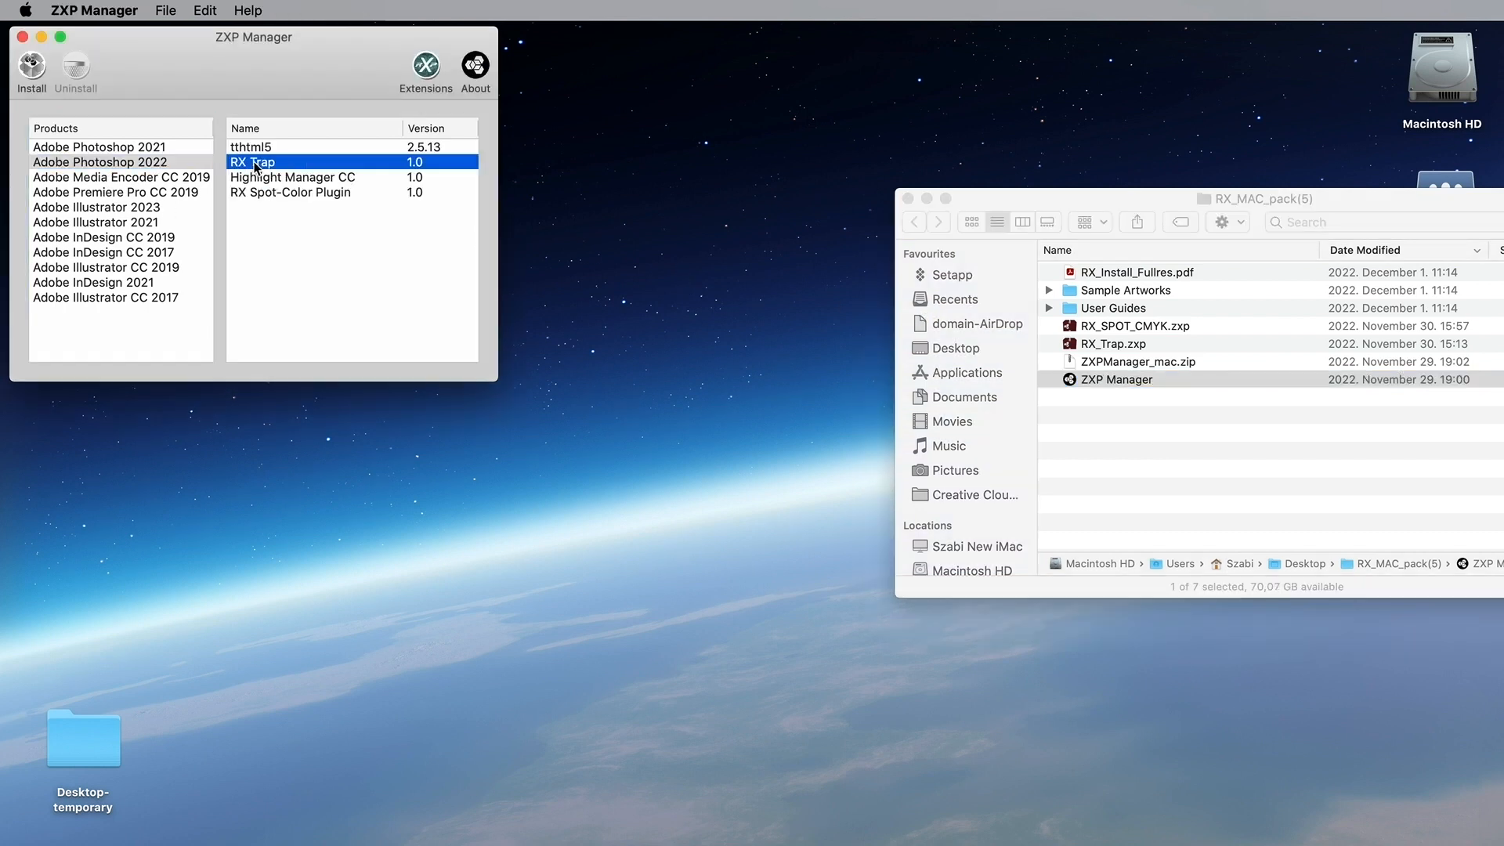
left_click(76, 69)
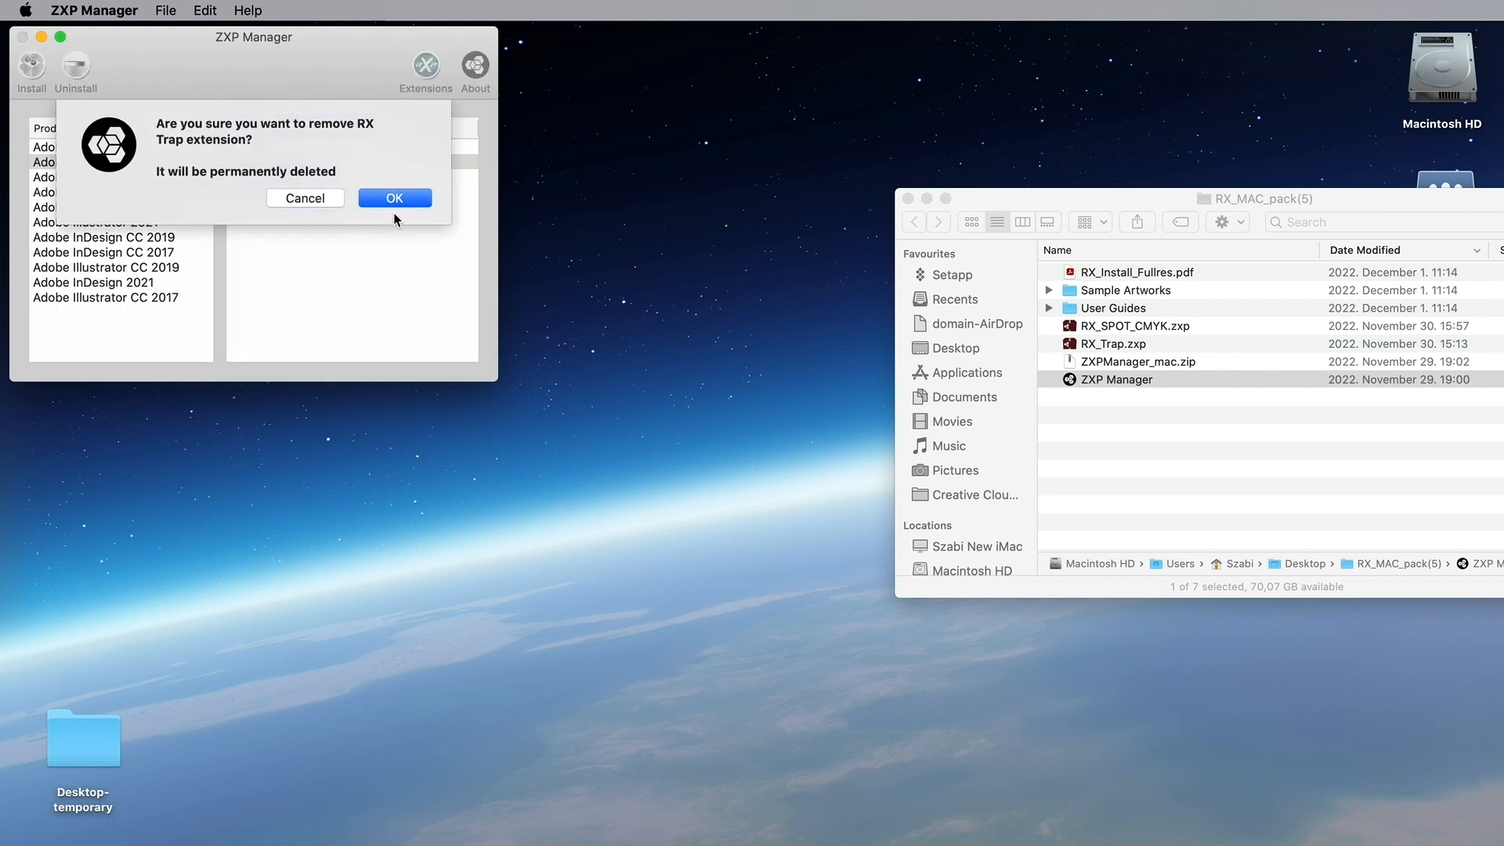
left_click(394, 197)
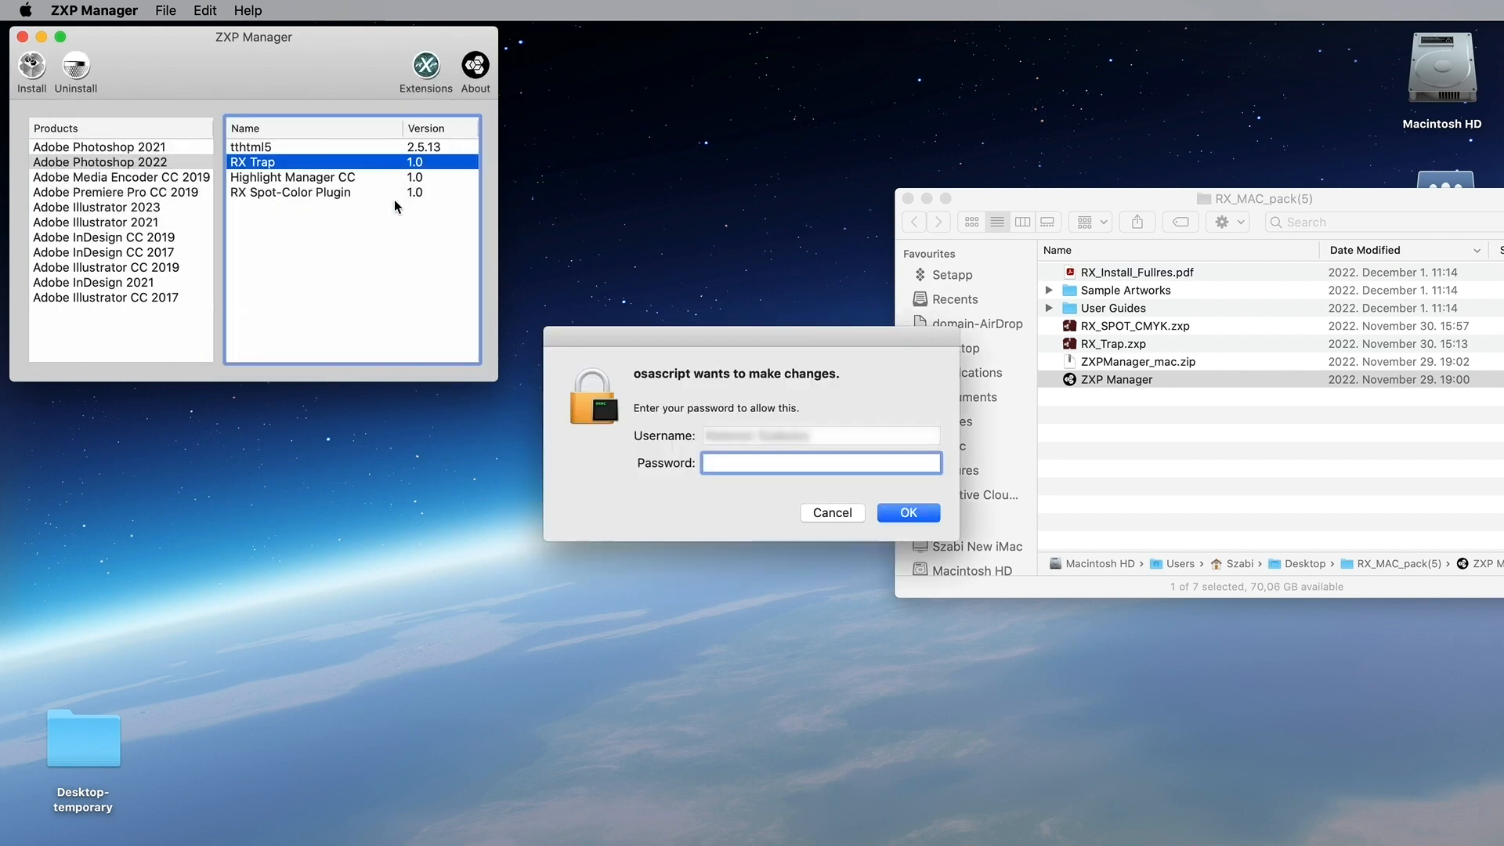
key("Return")
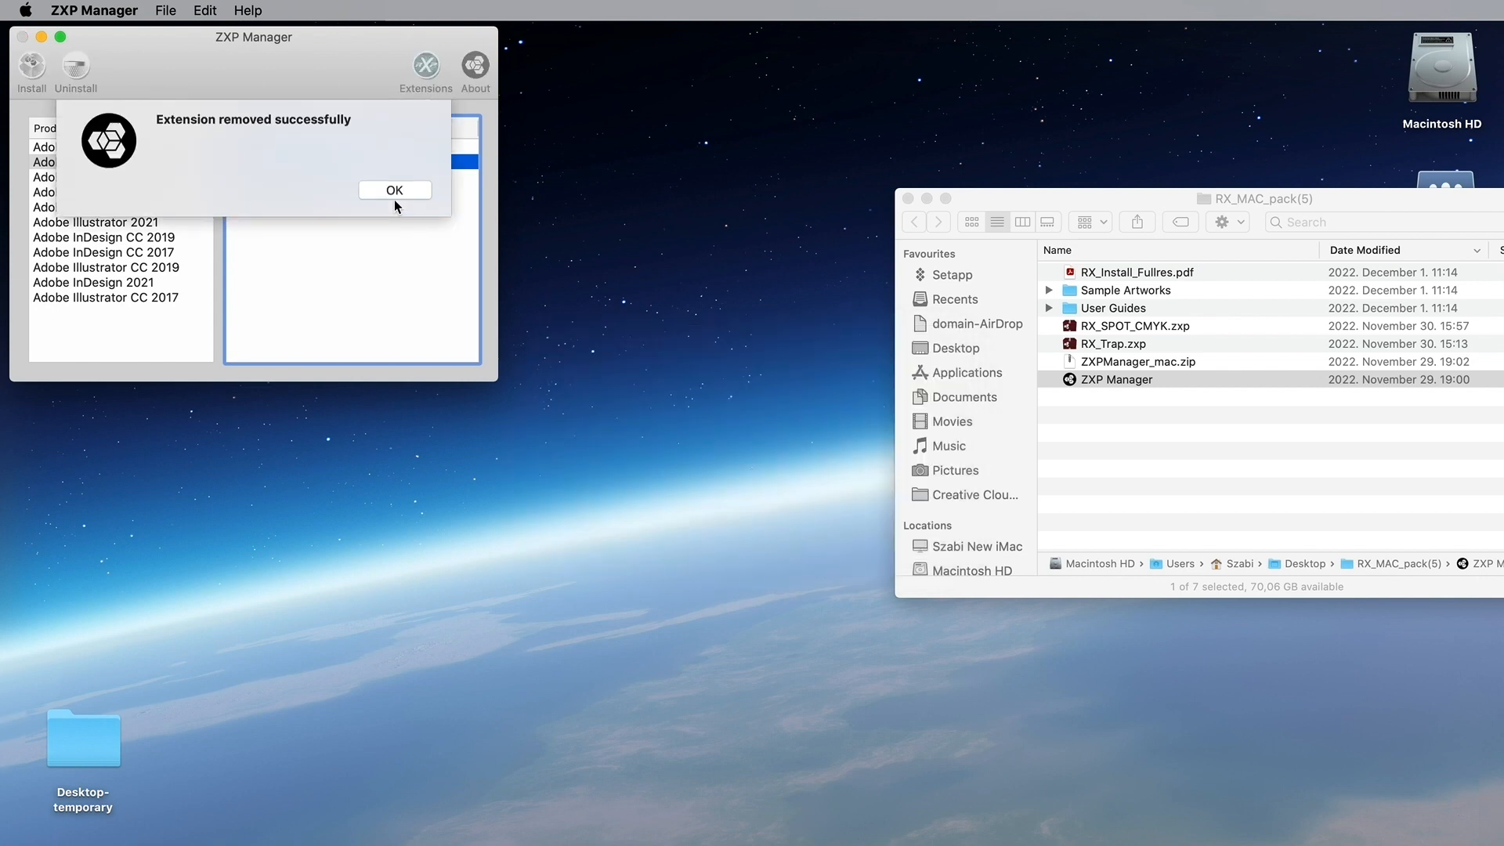
left_click(394, 197)
Step: Uninstall the RX Spot-Color Plugin from Photoshop 2022 the same way
left_click(326, 180)
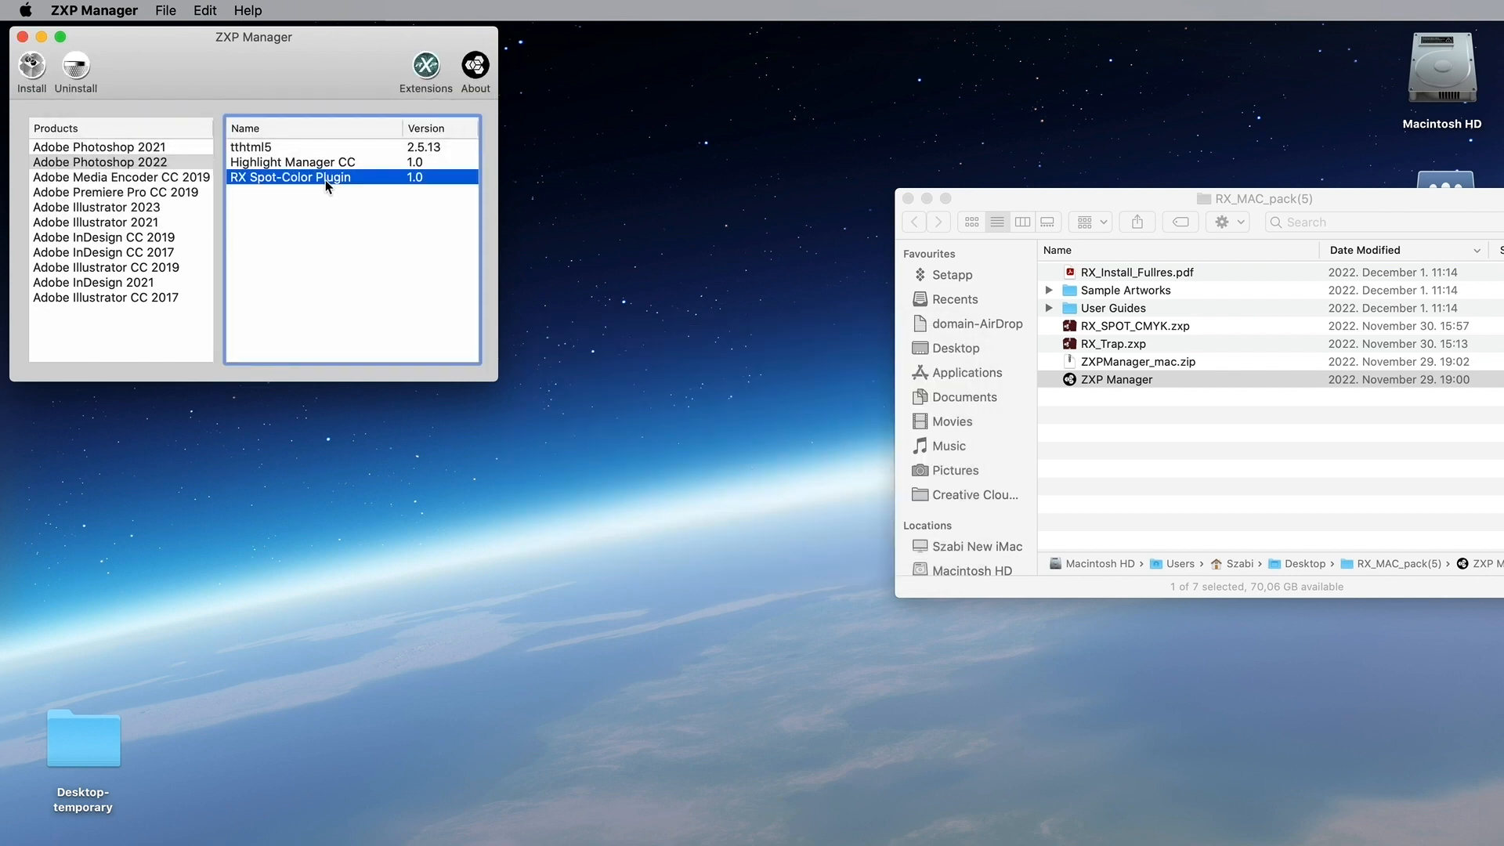
left_click(76, 69)
left_click(421, 201)
key("Return")
left_click(422, 201)
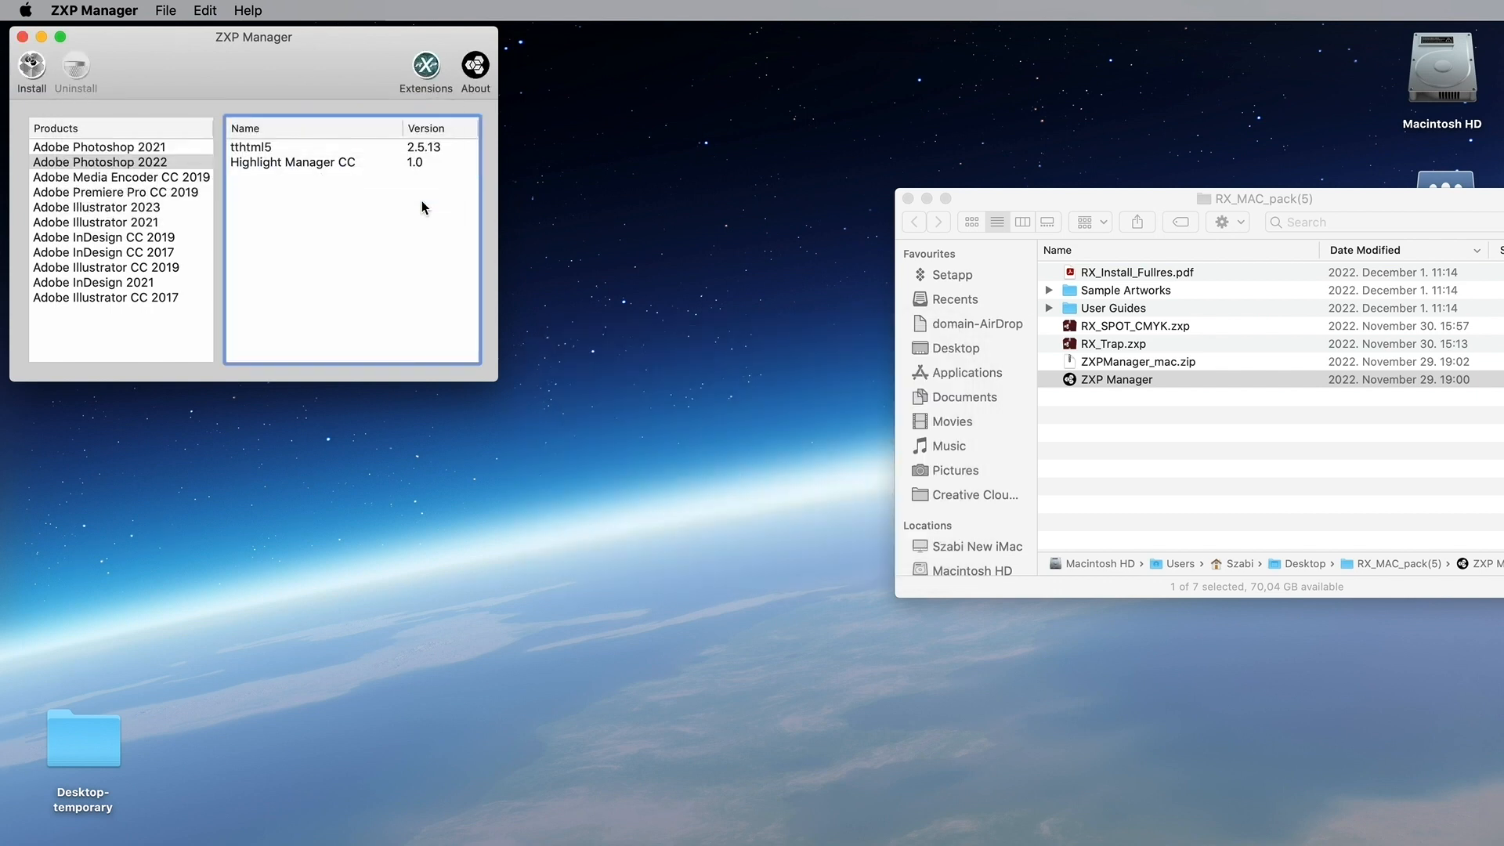
left_click(427, 67)
Step: Install RX CMYK+SPOT (RX Spot-Color Plugin 1.0) for Photoshop 2022, accepting the licence and entering the admin password
left_click(437, 87)
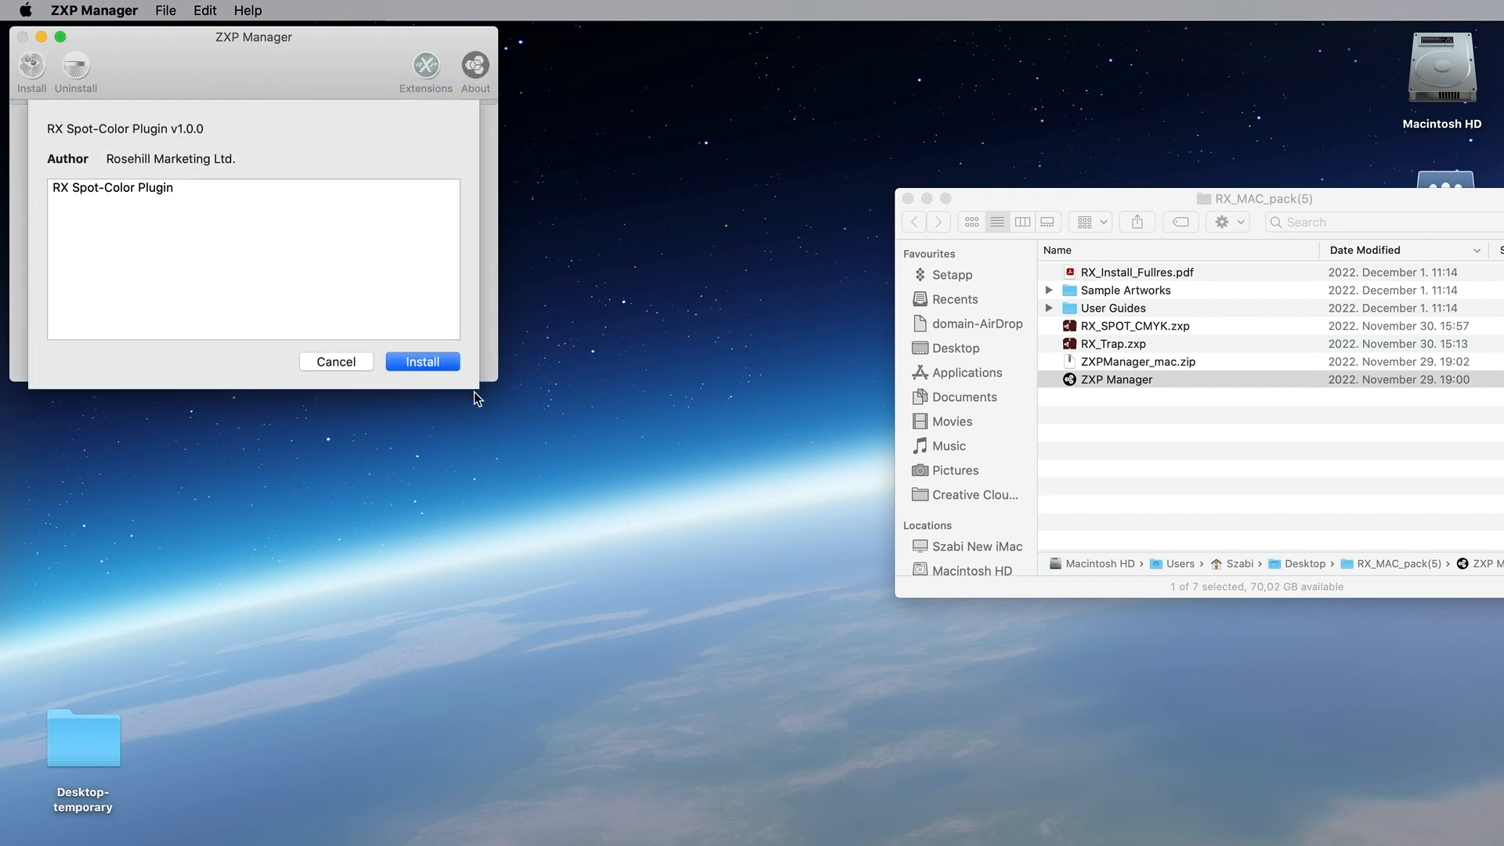
left_click(439, 361)
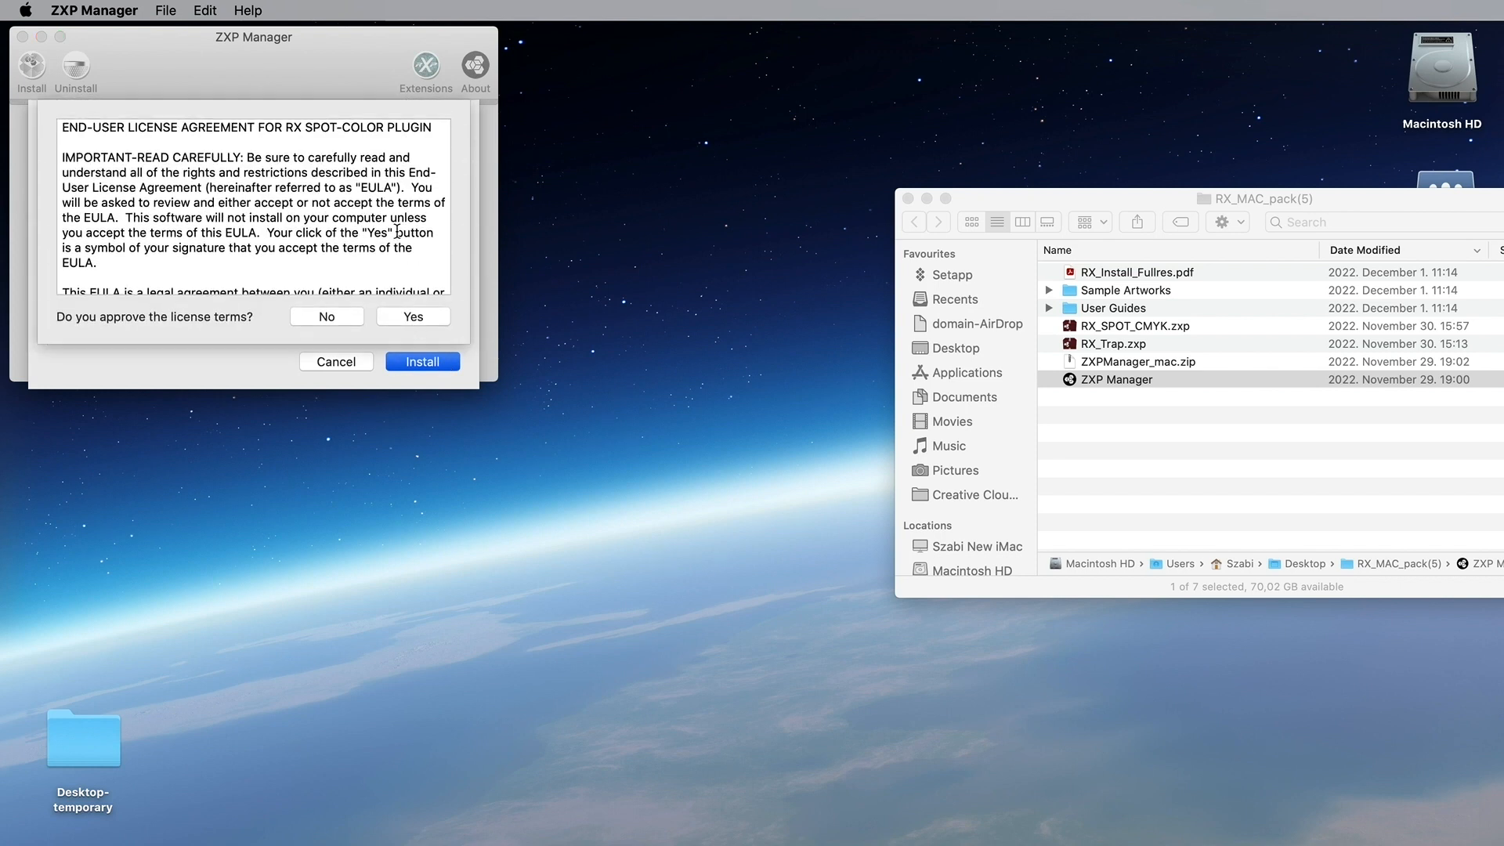
scroll(399, 239, "down", 15)
scroll(398, 238, "down", 8)
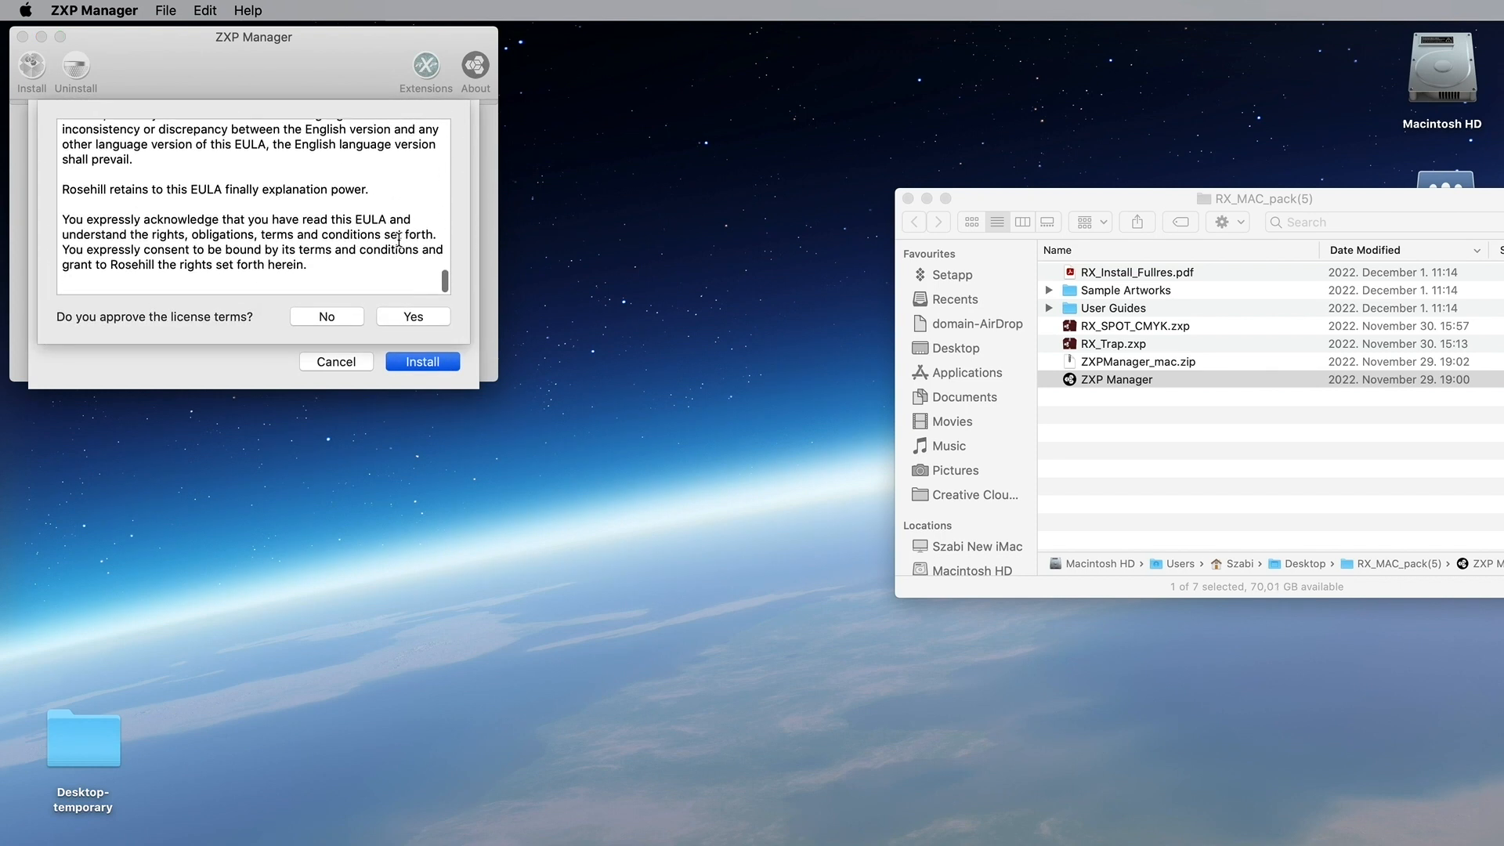
left_click(416, 319)
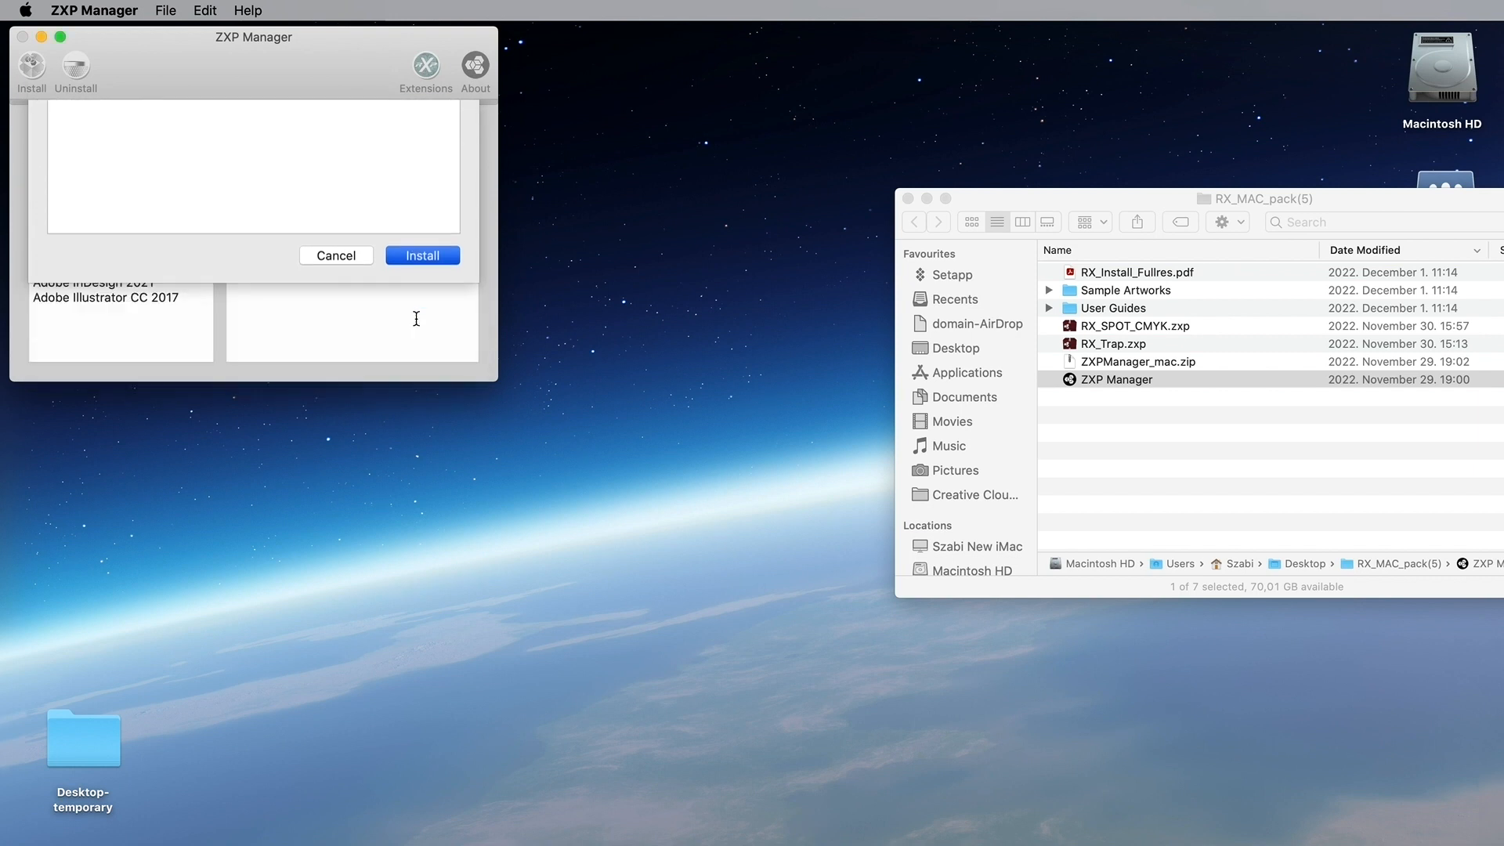
type("•••••")
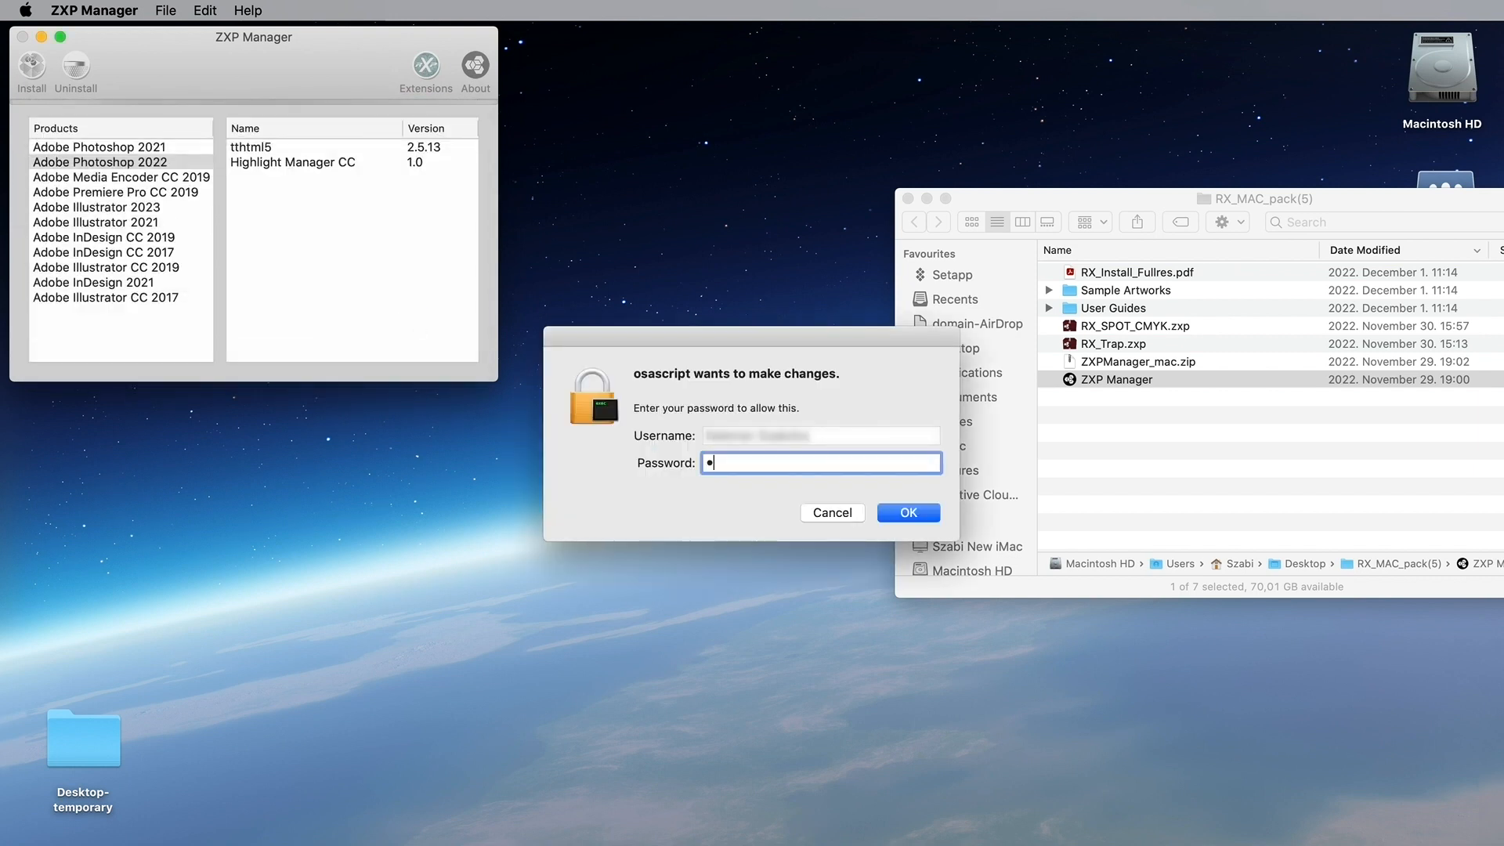
key("Return")
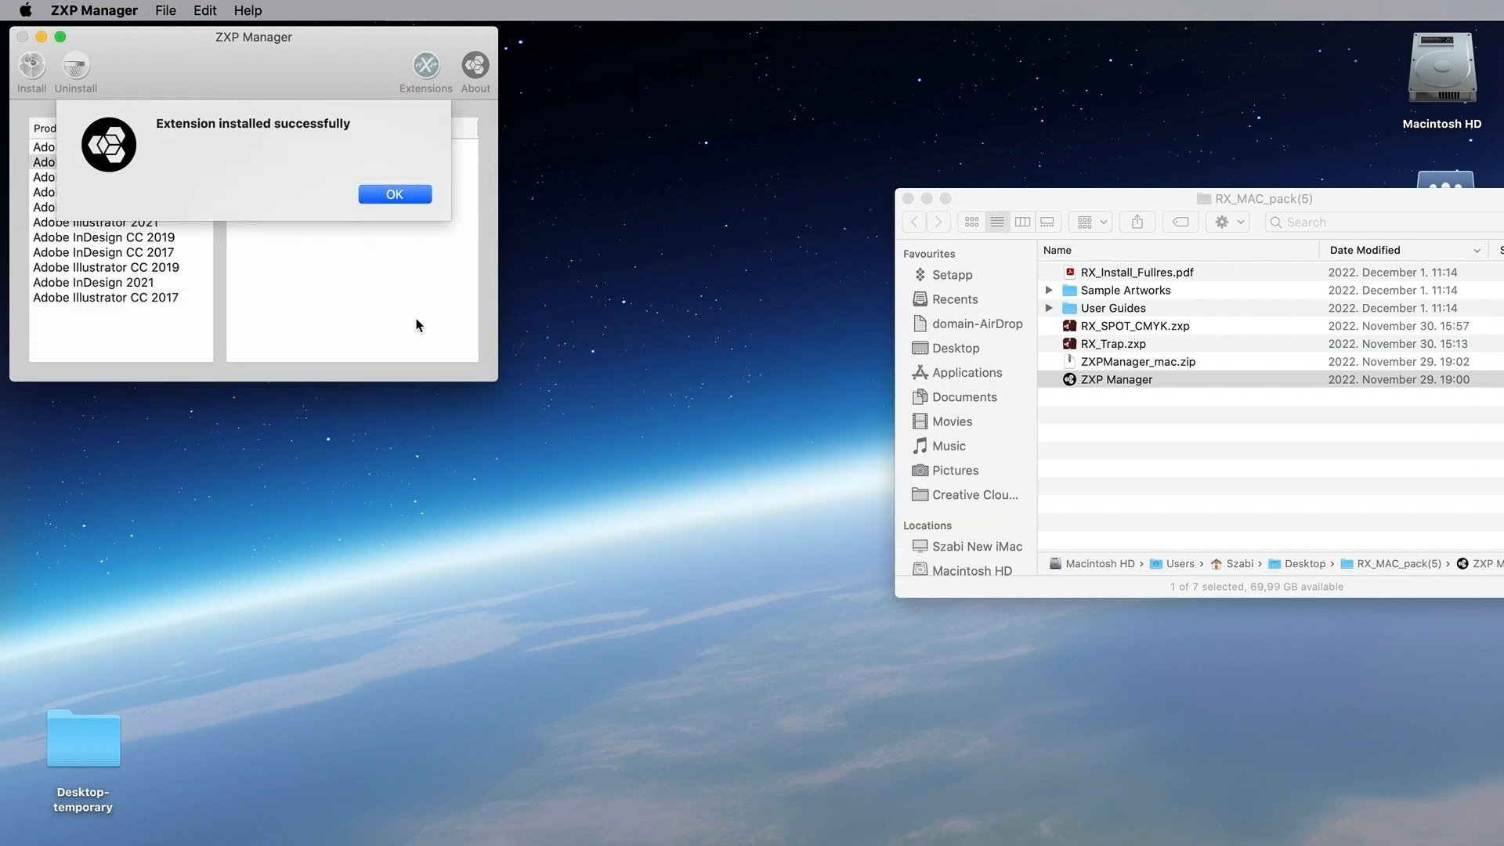
left_click(404, 194)
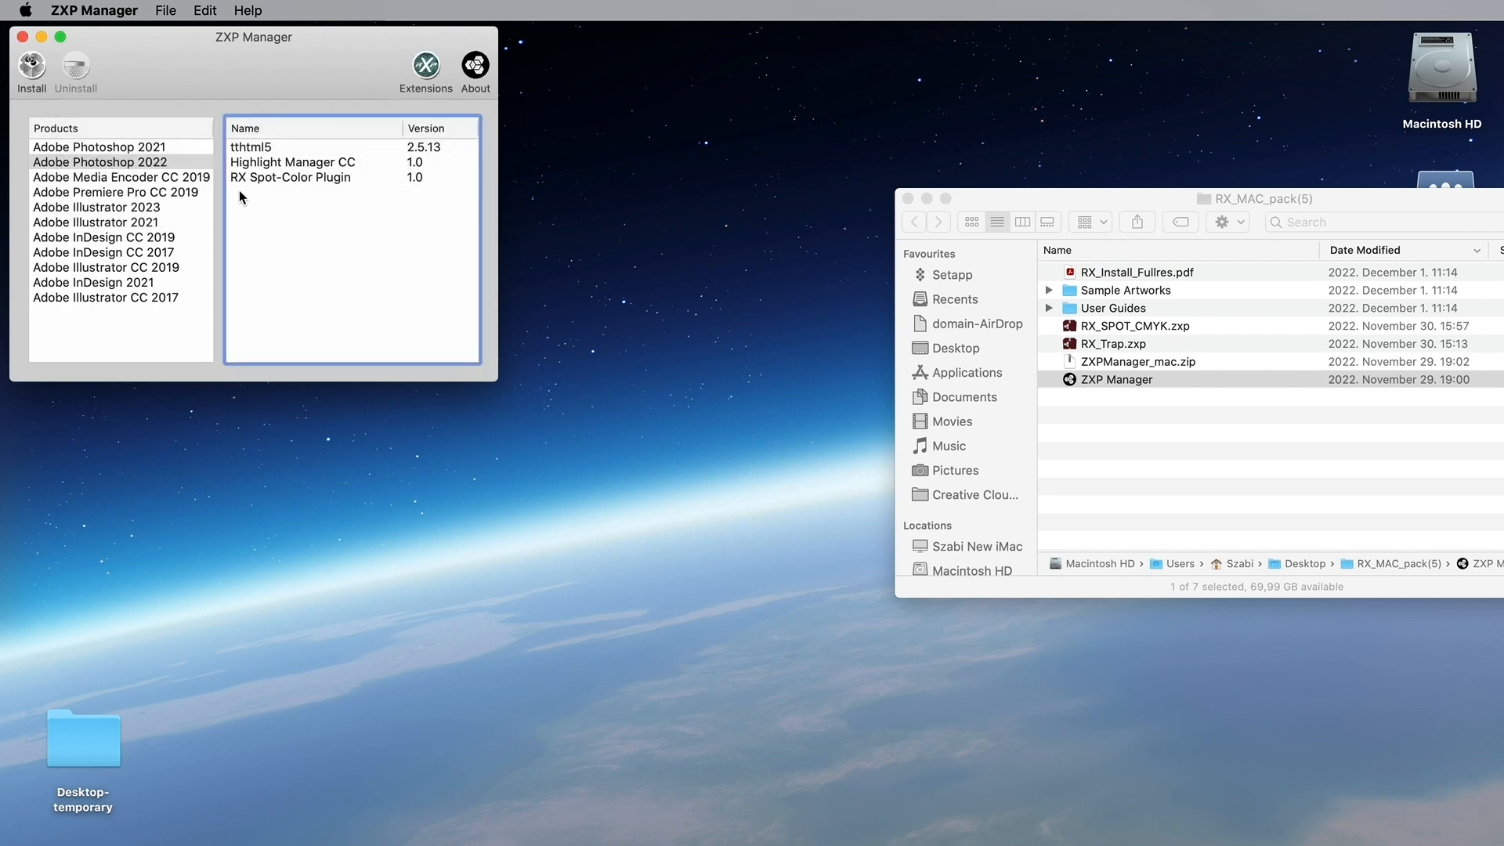
left_click(377, 178)
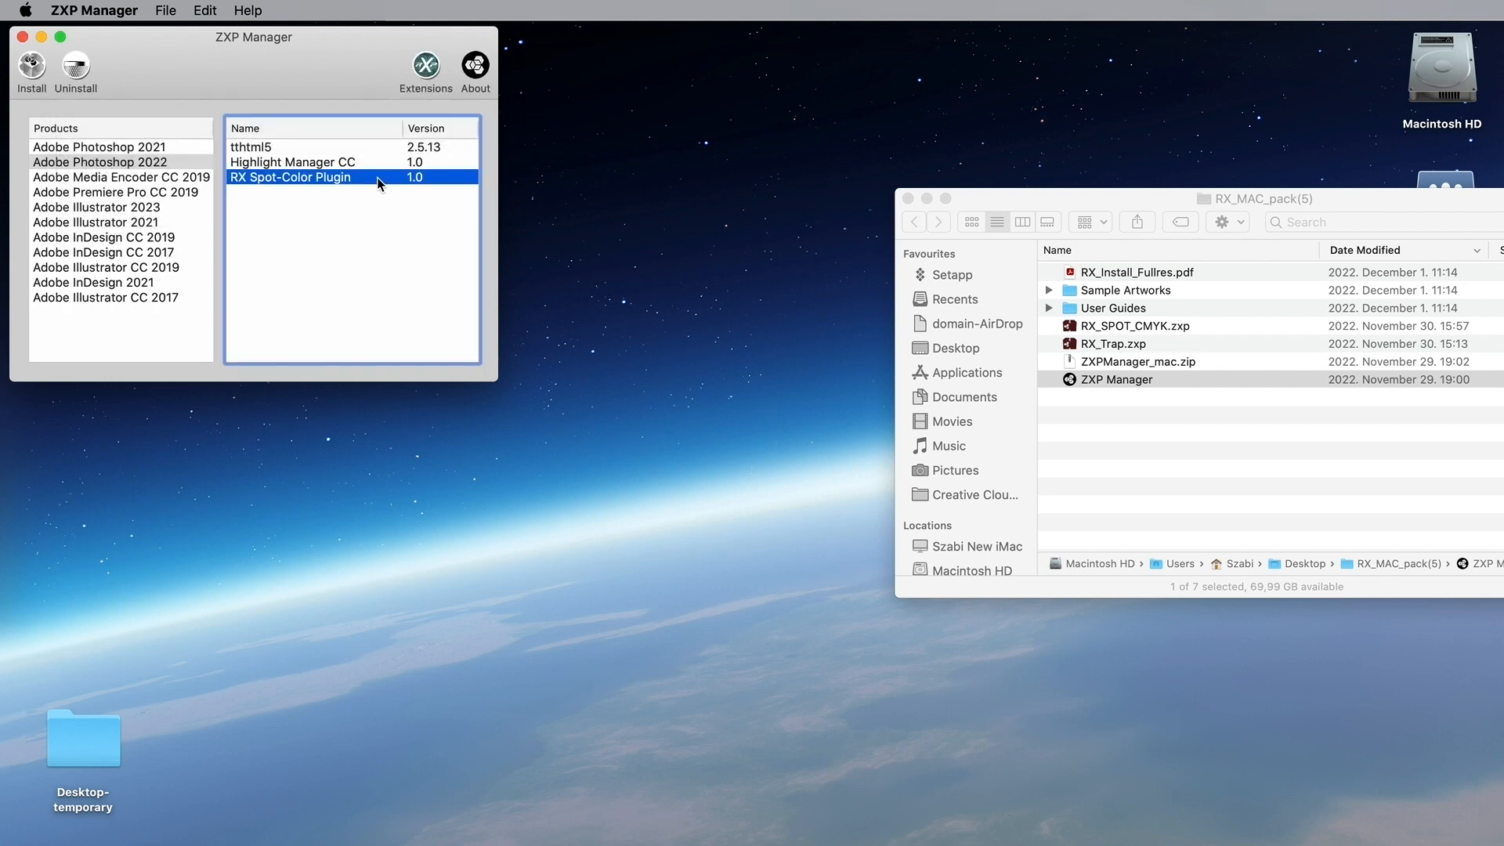
Step: Install RX Trap 1.0 for Photoshop 2022, accepting the licence and entering the admin password
left_click(390, 218)
left_click(427, 69)
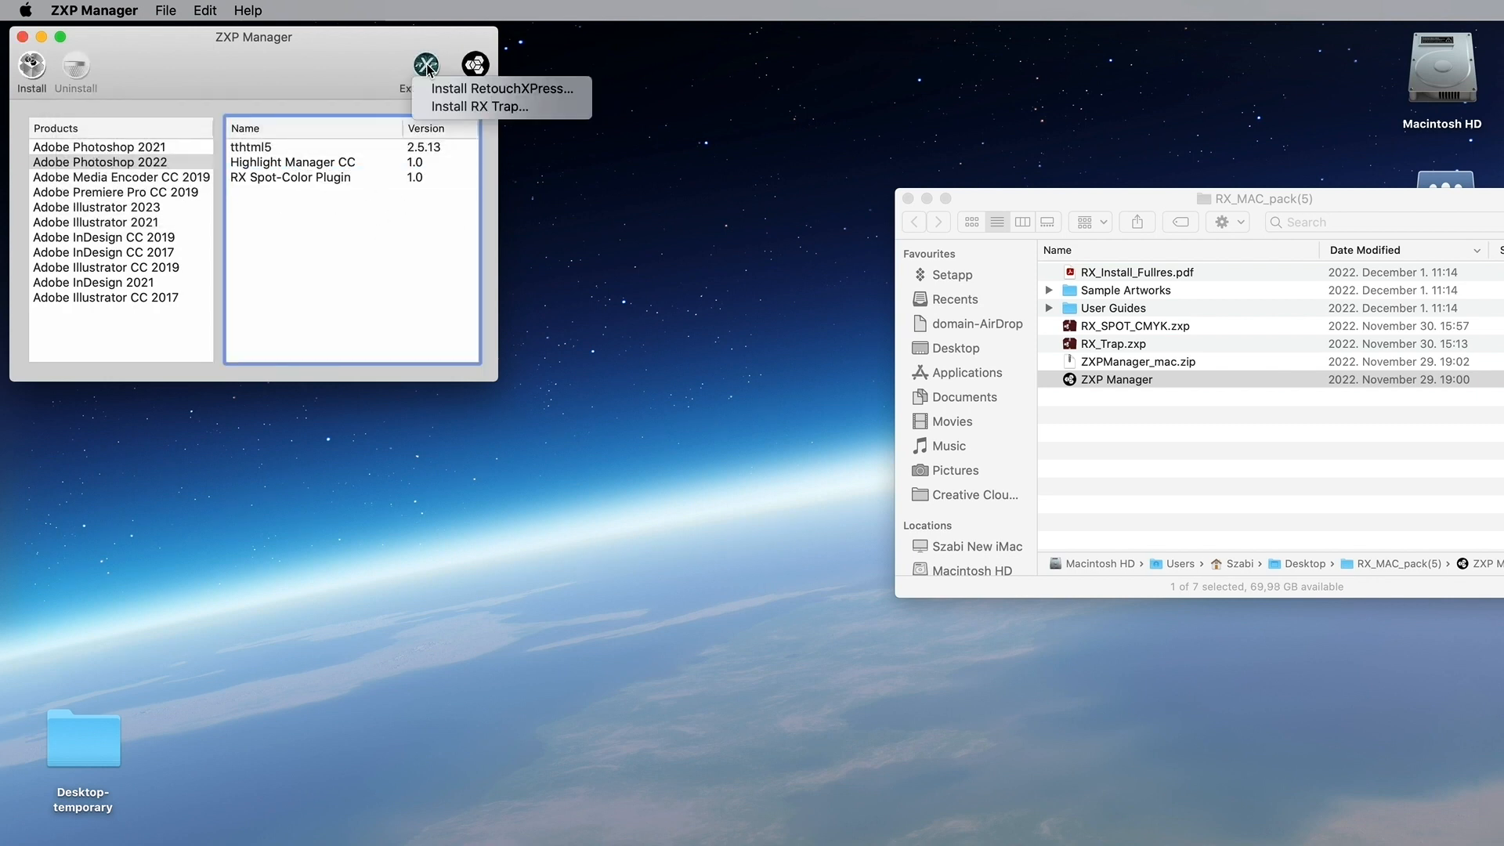
left_click(481, 108)
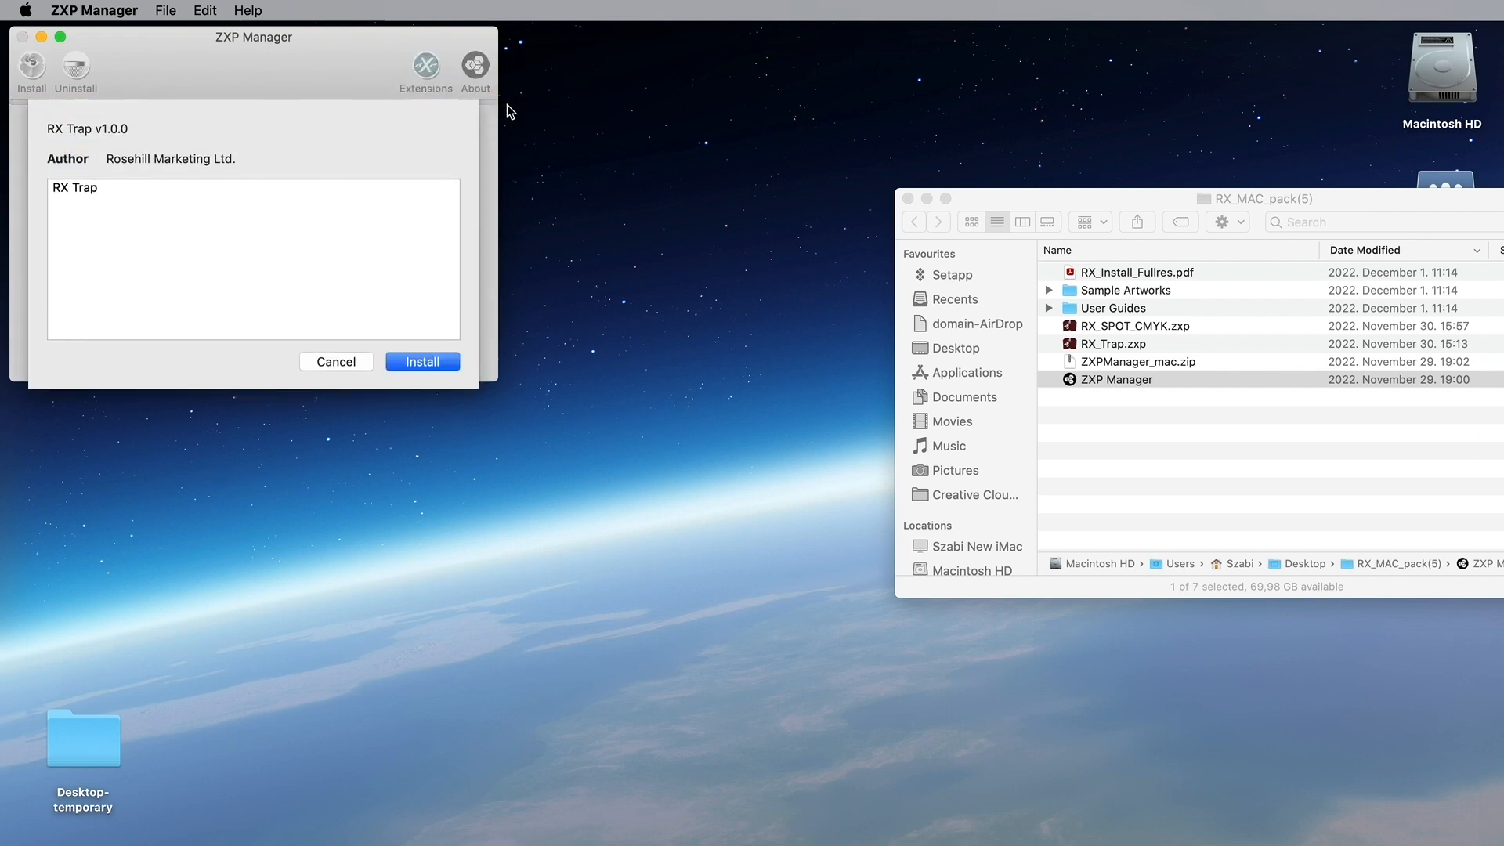
left_click(413, 362)
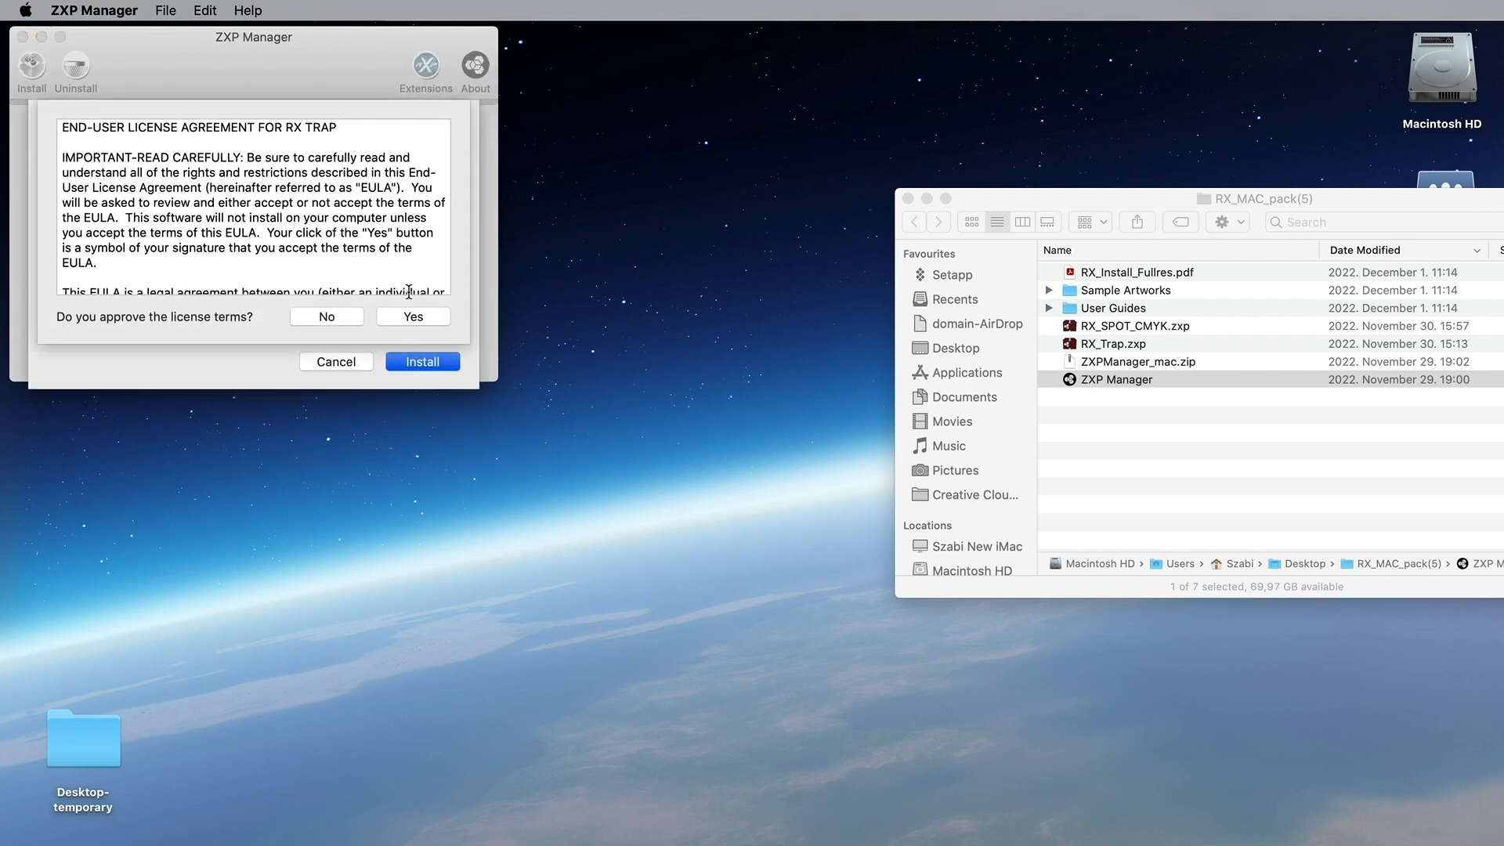
scroll(410, 237, "down", 3)
scroll(410, 237, "down", 20)
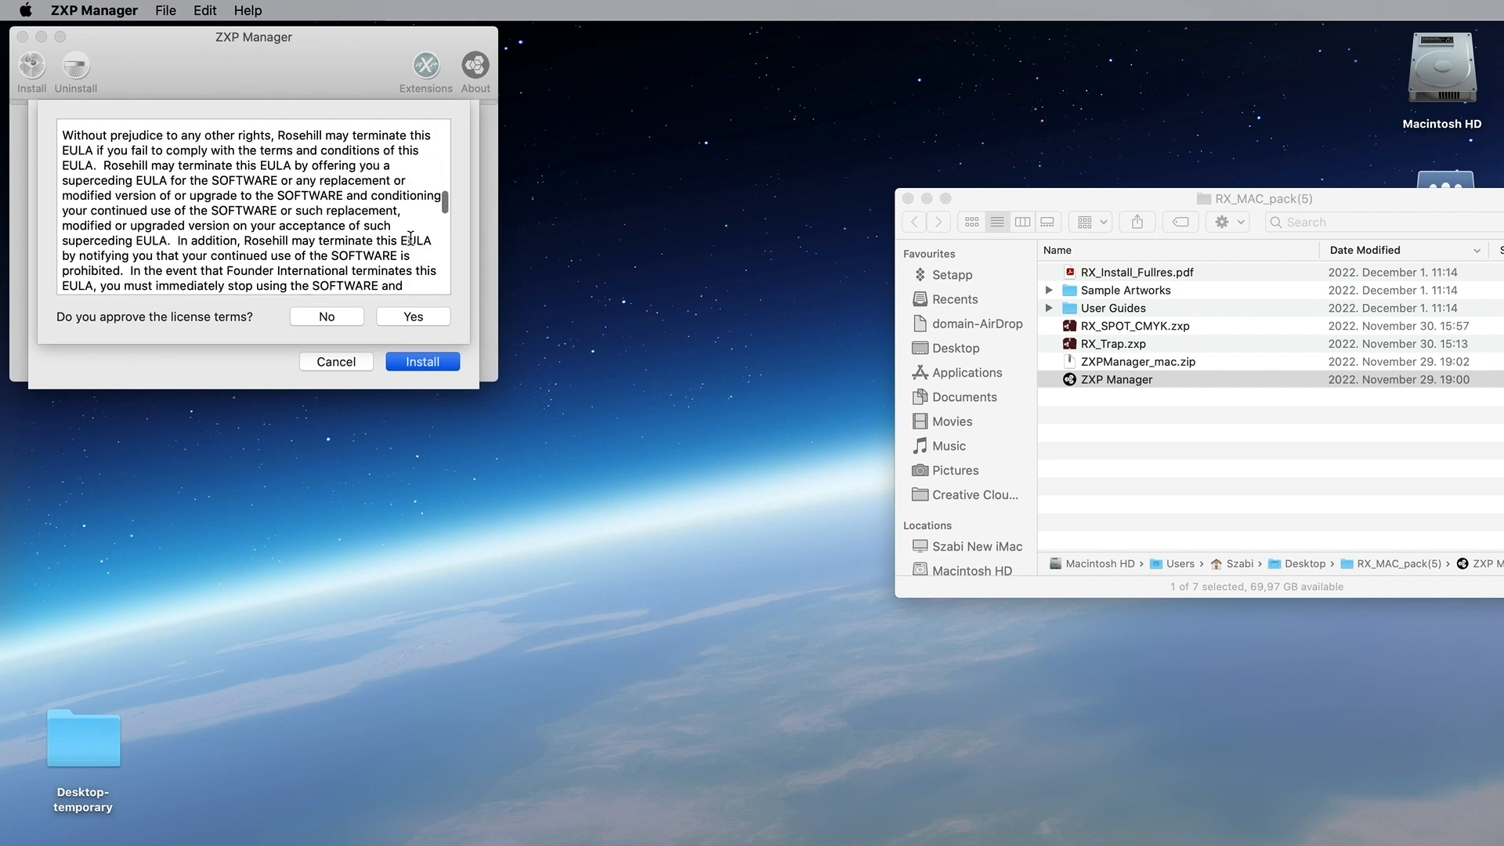
left_click(410, 316)
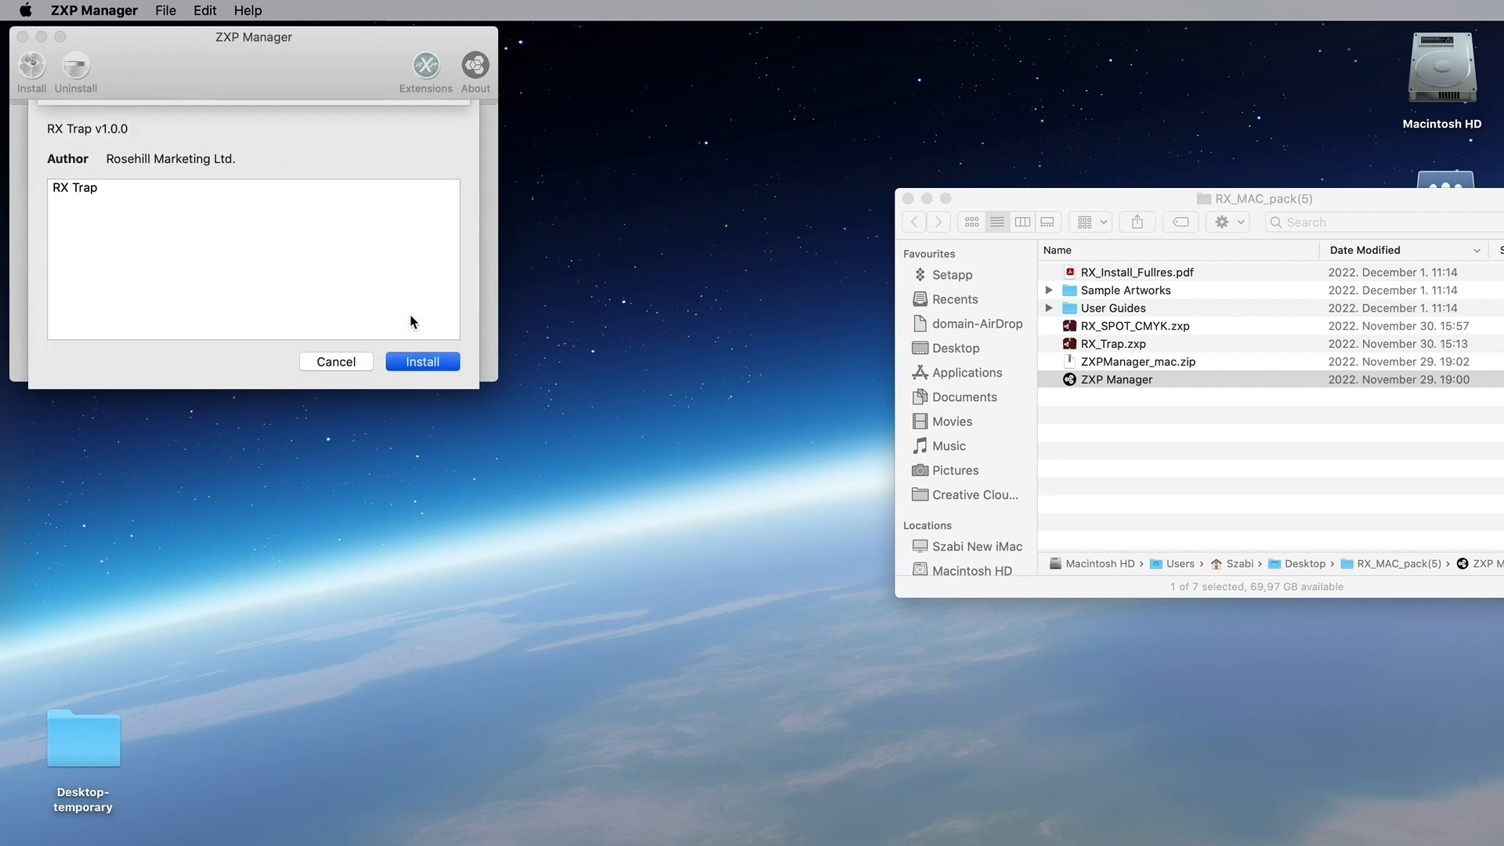
type("•••••")
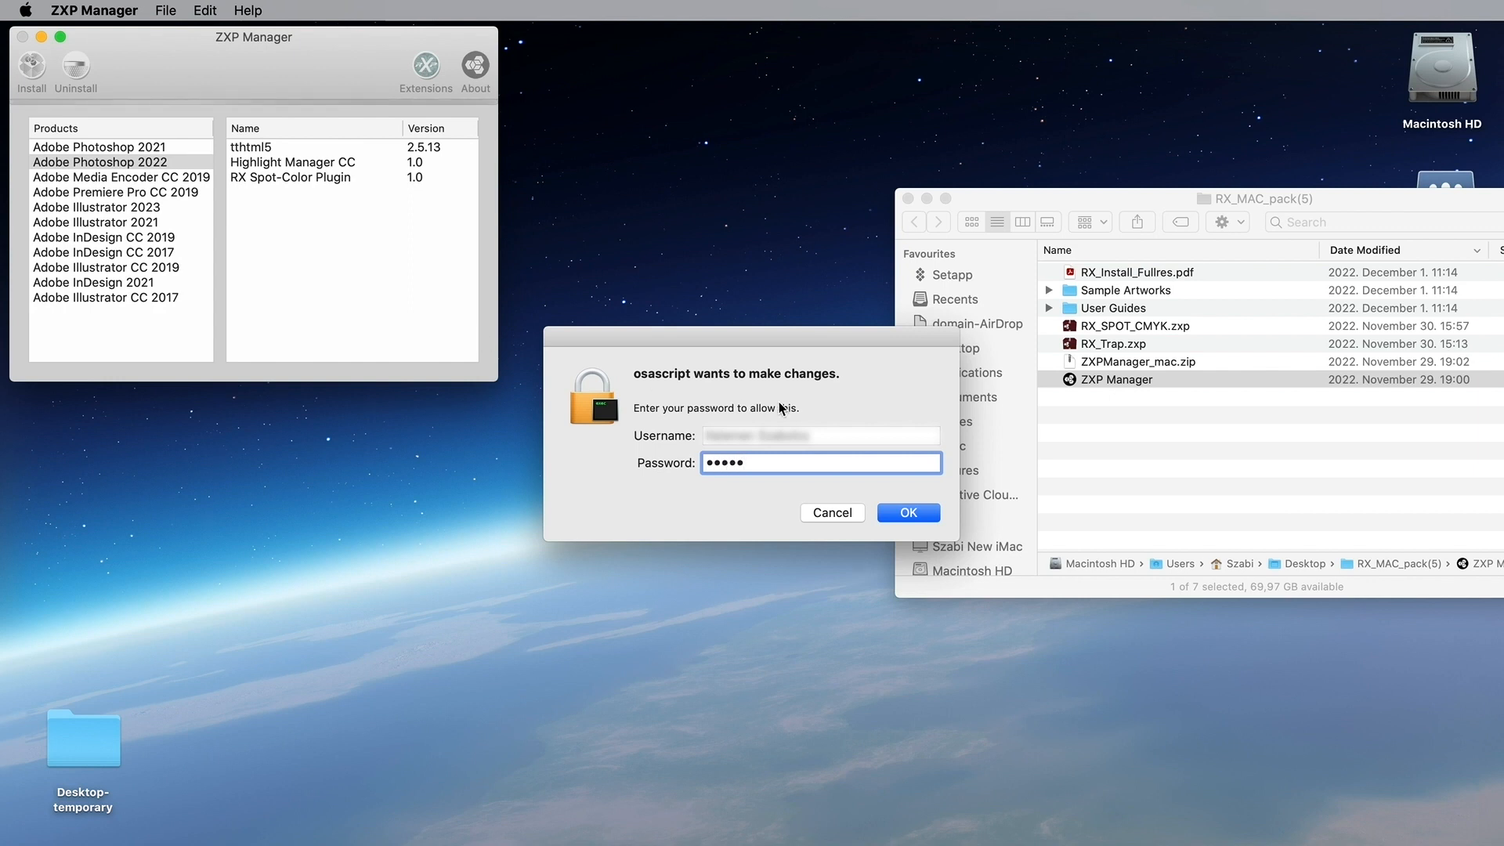
left_click(925, 521)
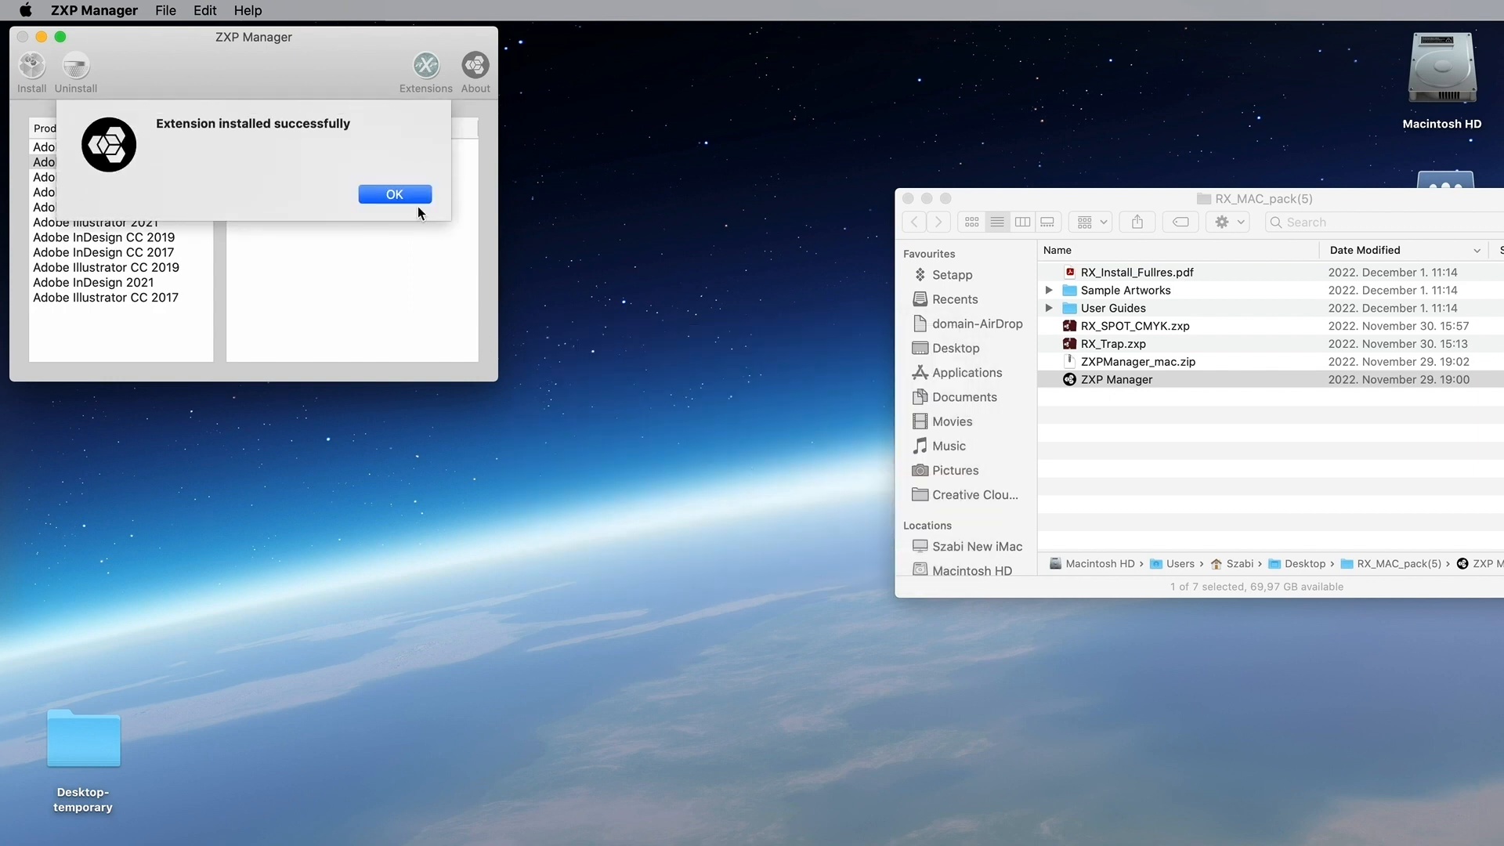
left_click(411, 197)
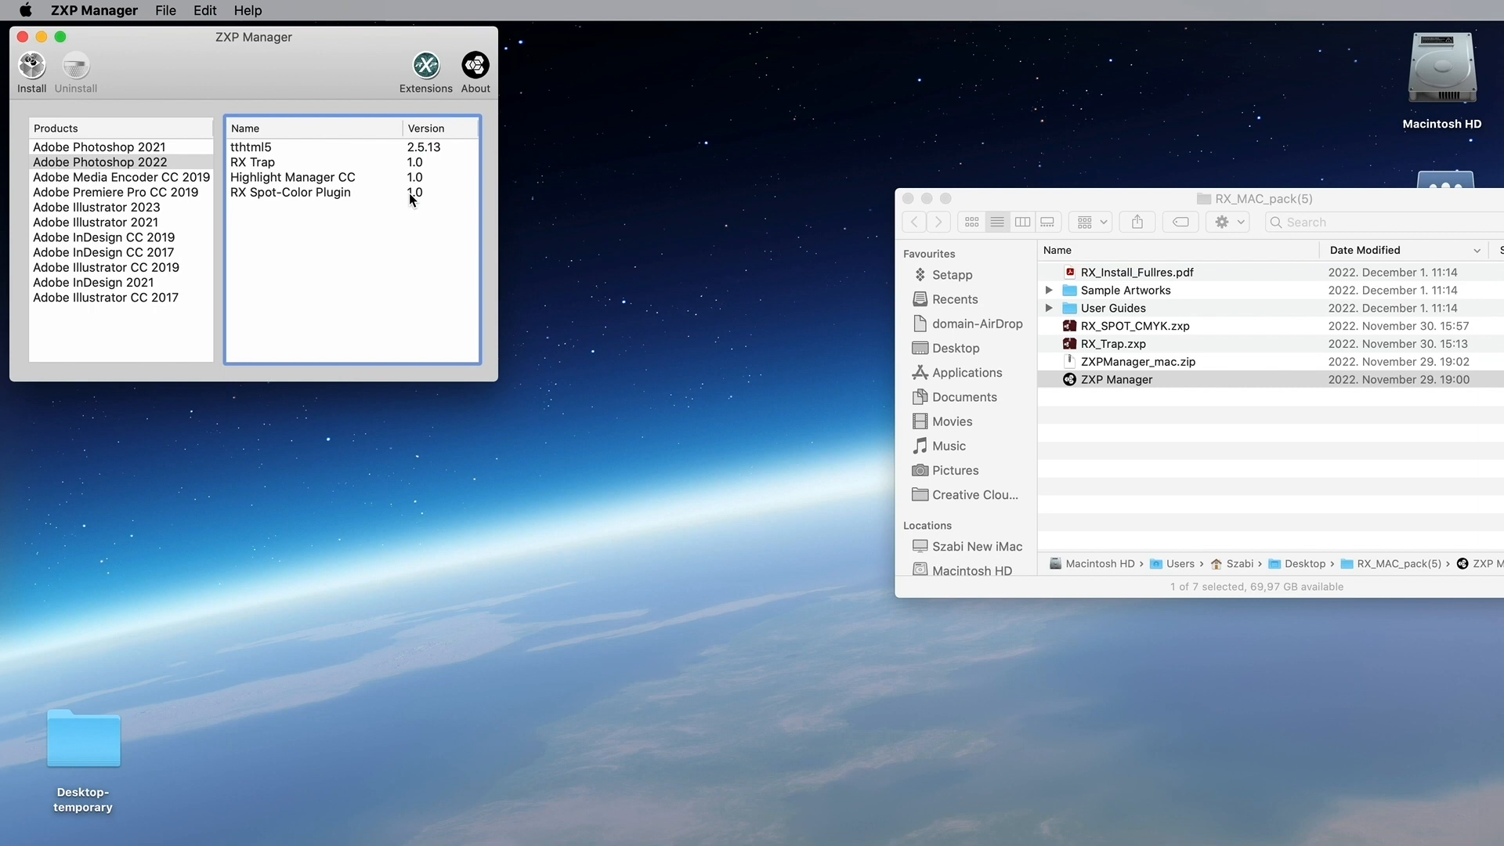
left_click(275, 166)
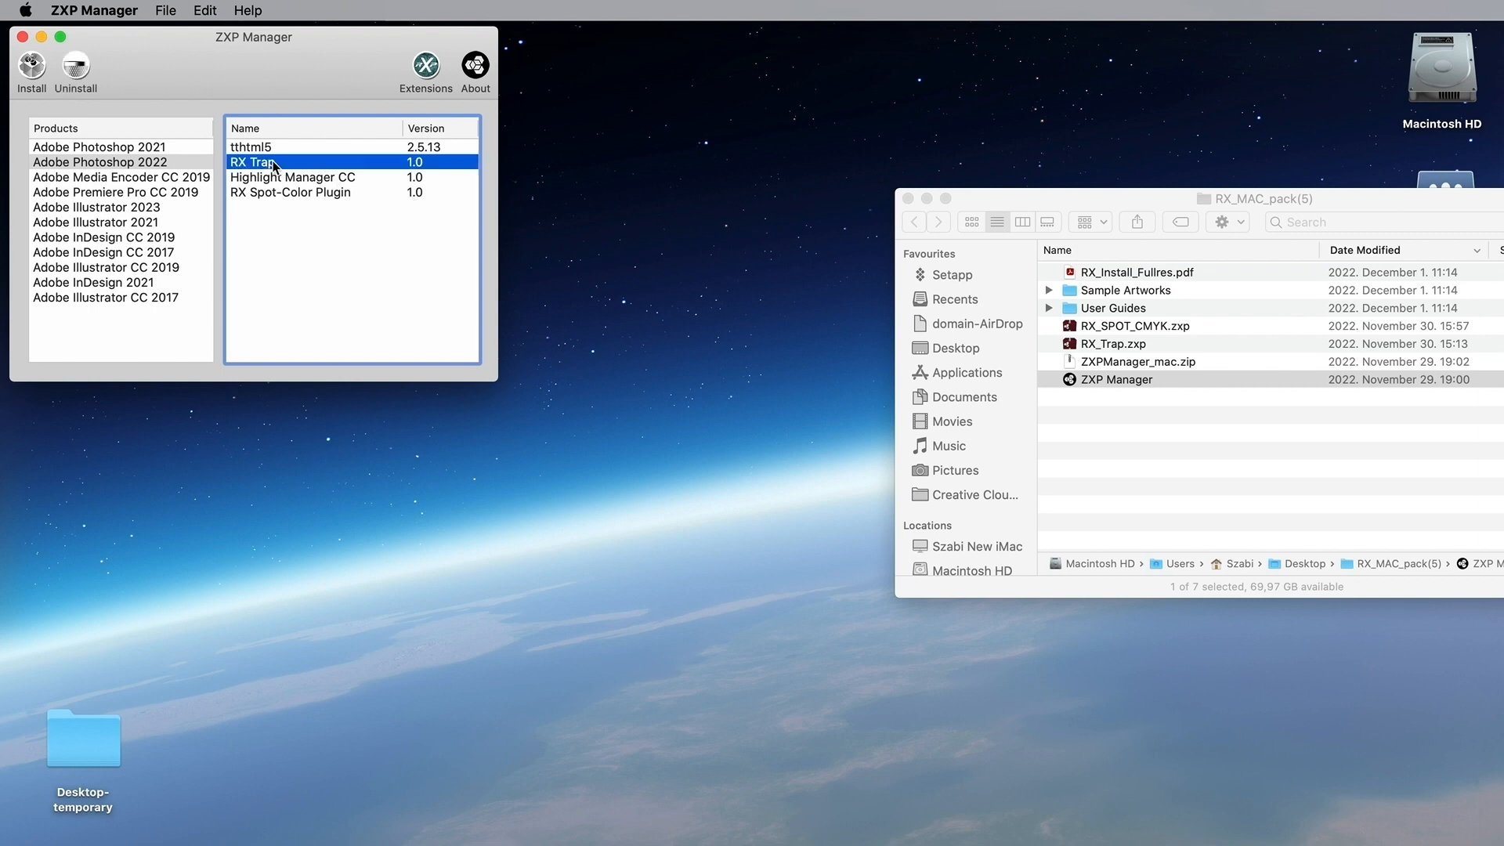
Step: Check the Photoshop 2021 extension list, then quit ZXP Manager and close the RX_MAC_pack(5) folder
left_click(310, 229)
left_click(151, 149)
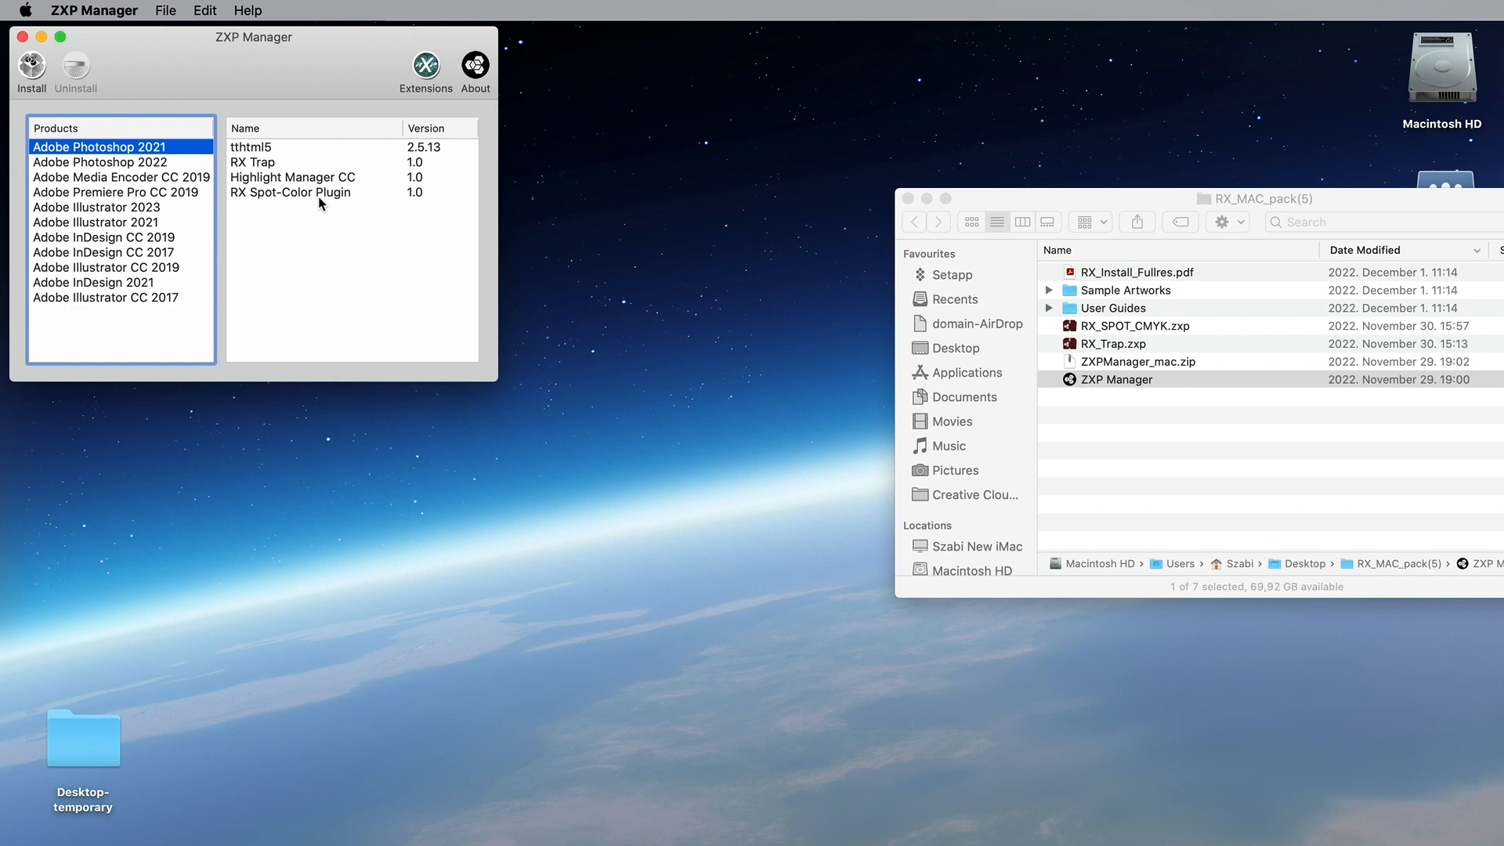
left_click(299, 263)
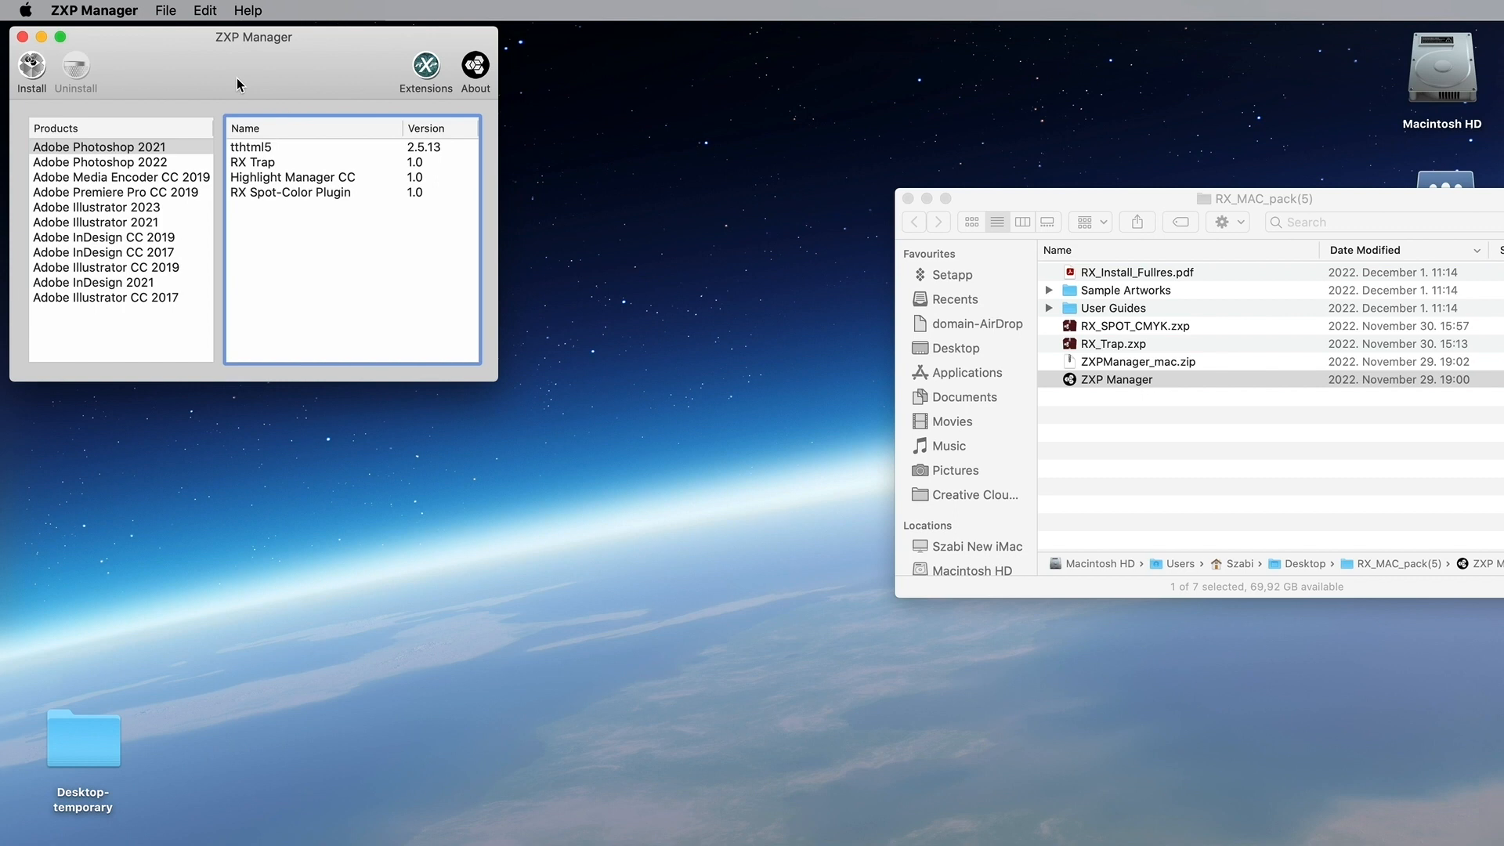
key("super+q")
left_click(909, 199)
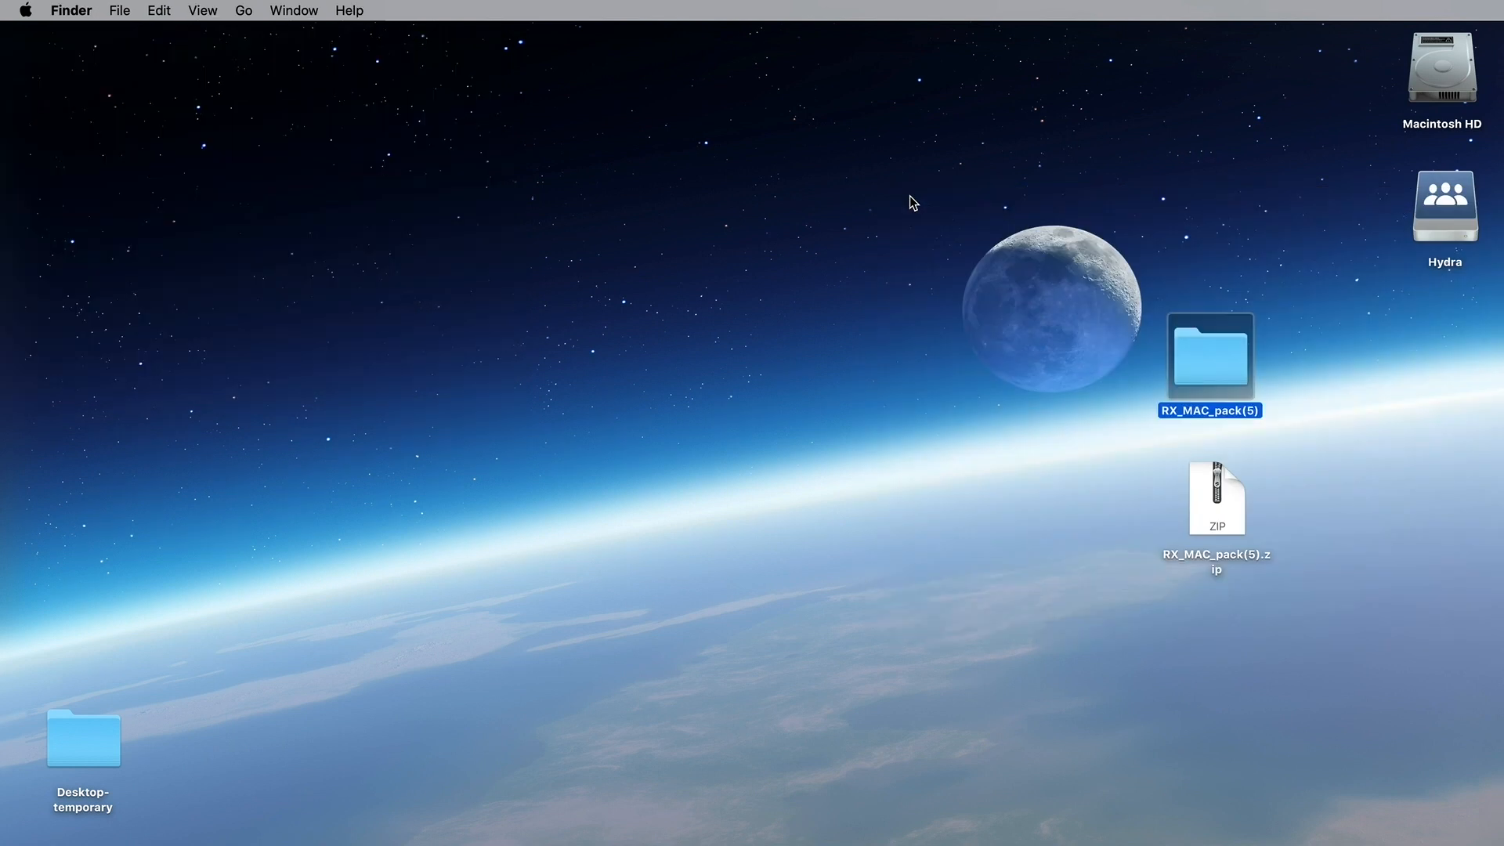
Step: Launch Photoshop 2022 and open the RX CMYK+SPOT panel from Window > Extensions (legacy)
left_click(1127, 799)
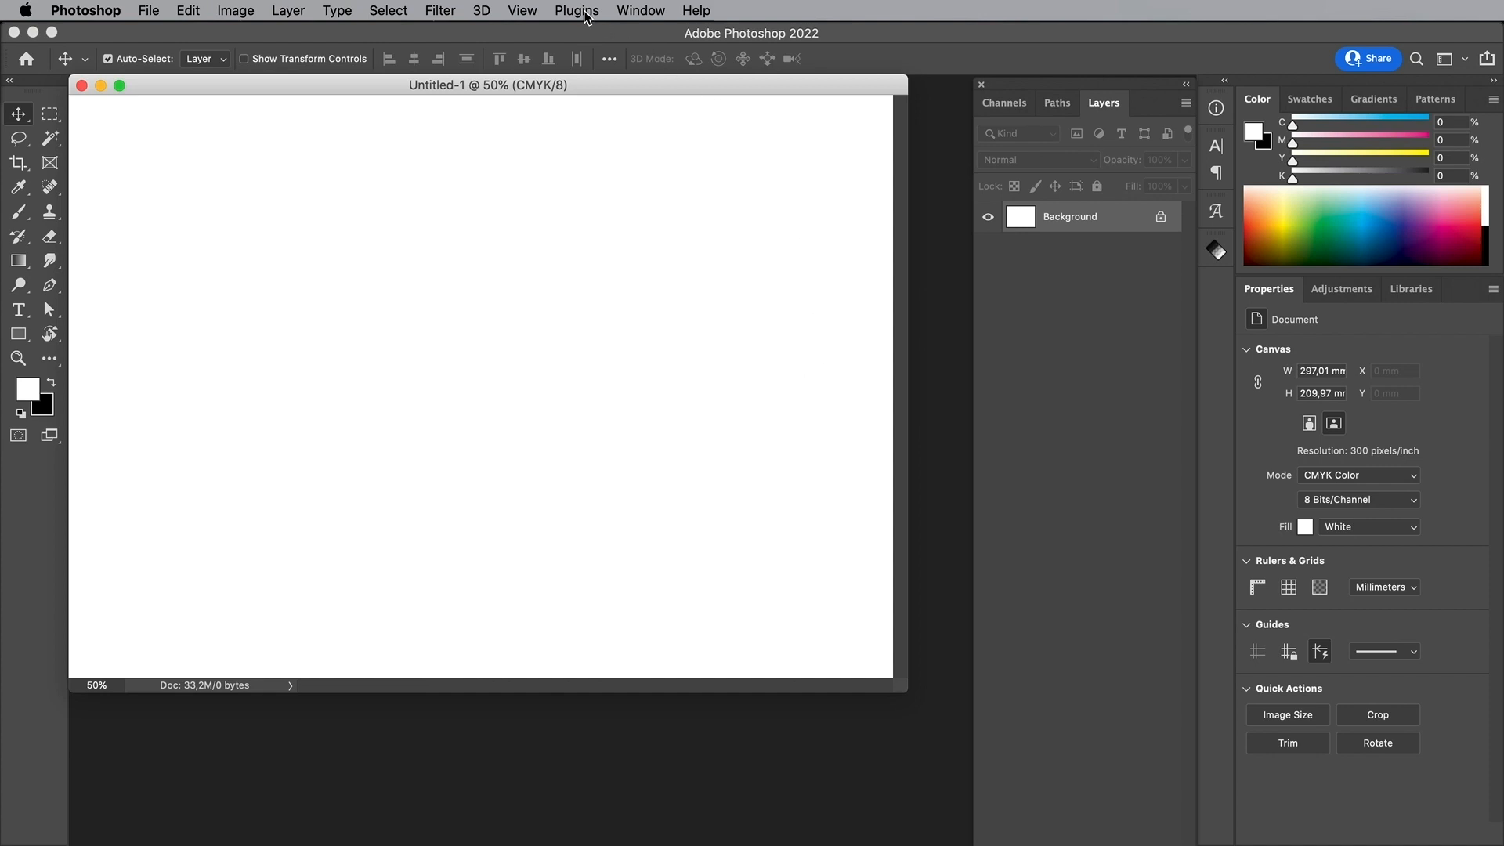
left_click(626, 7)
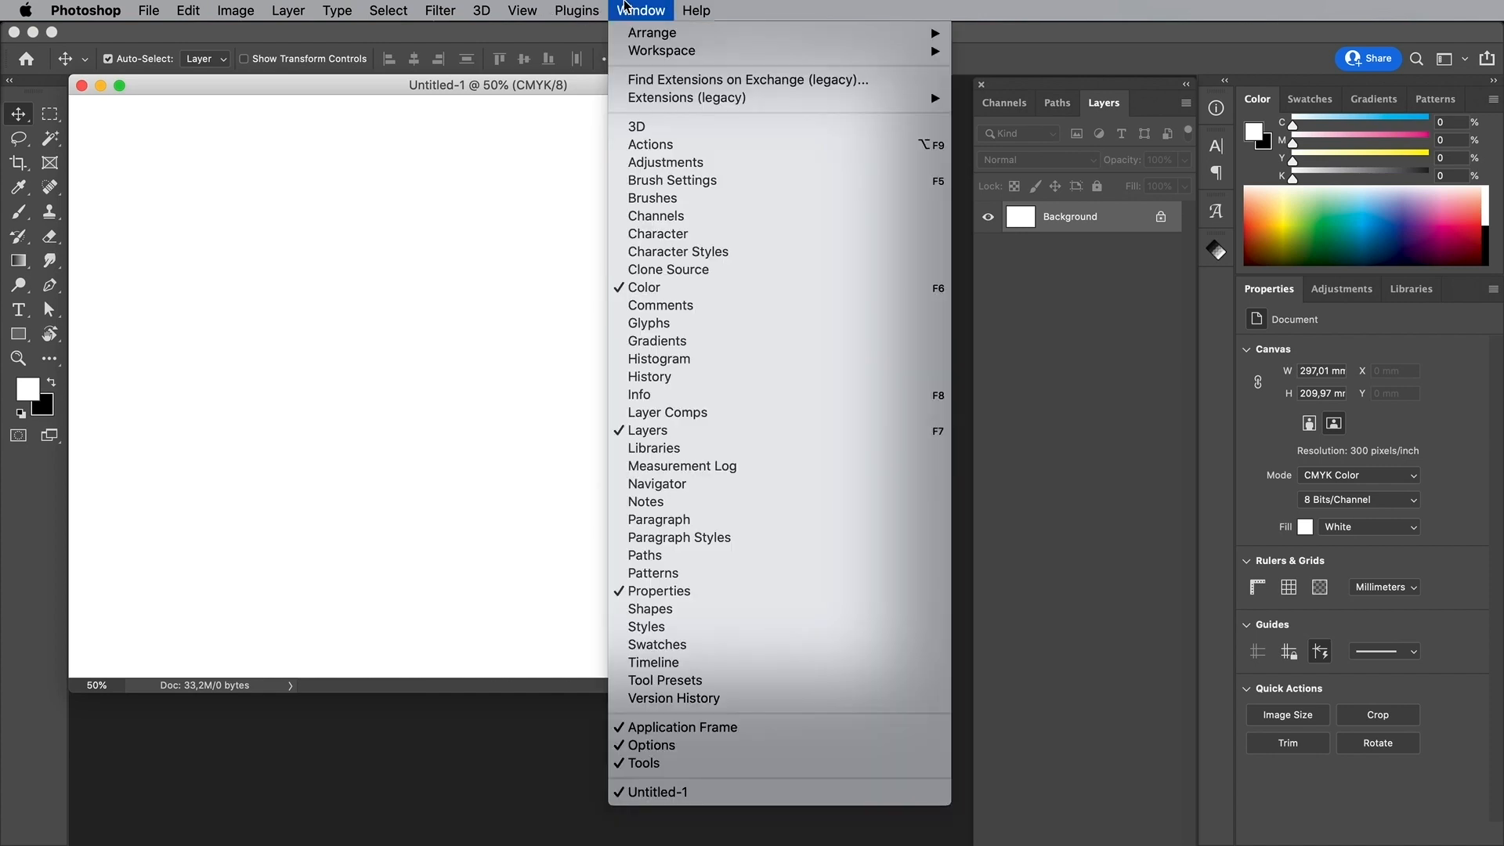
mouse_move(665, 98)
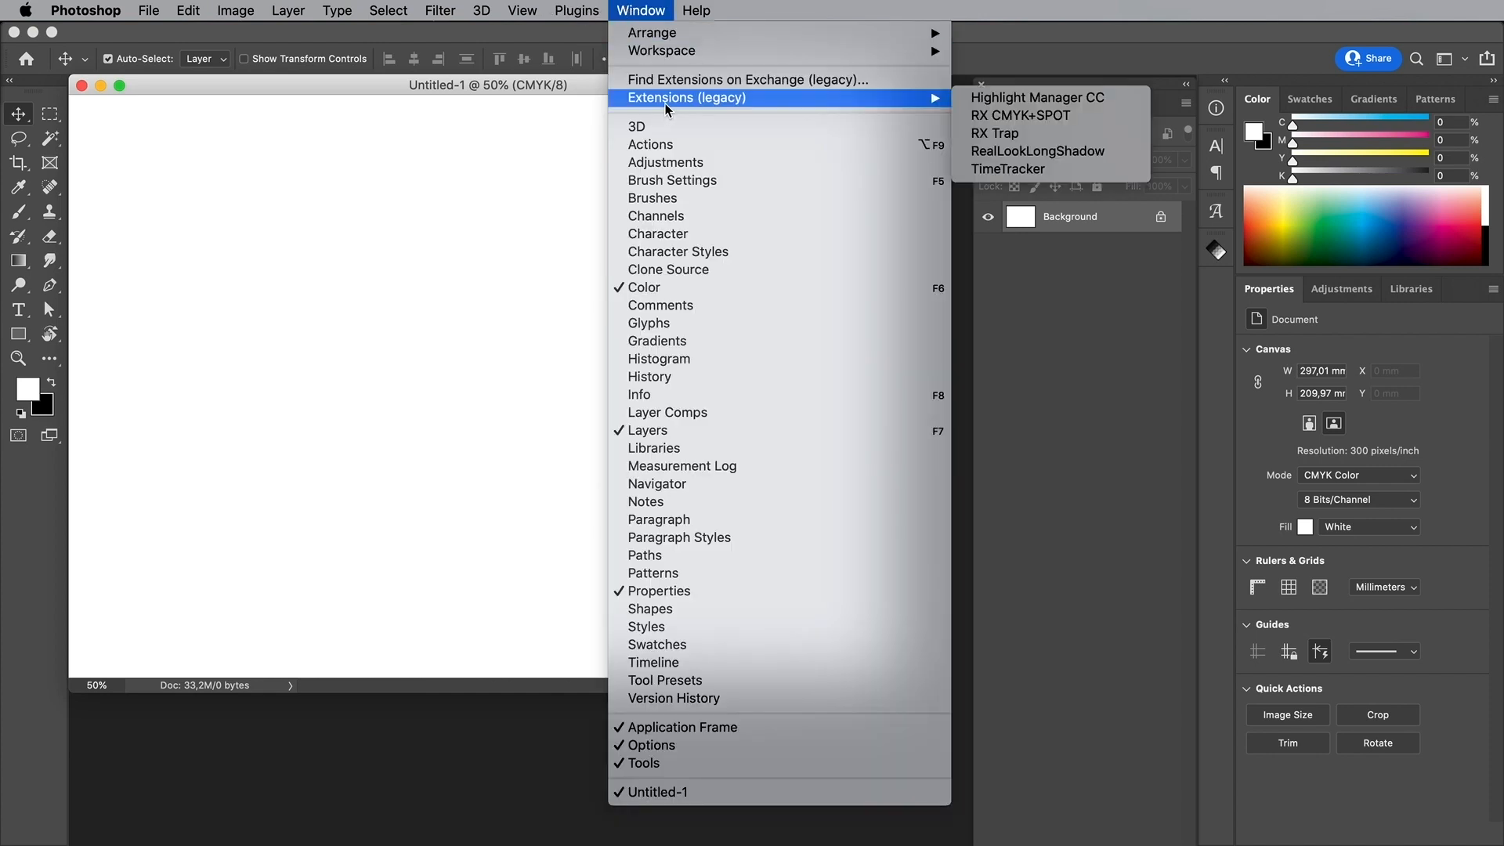
left_click(1051, 121)
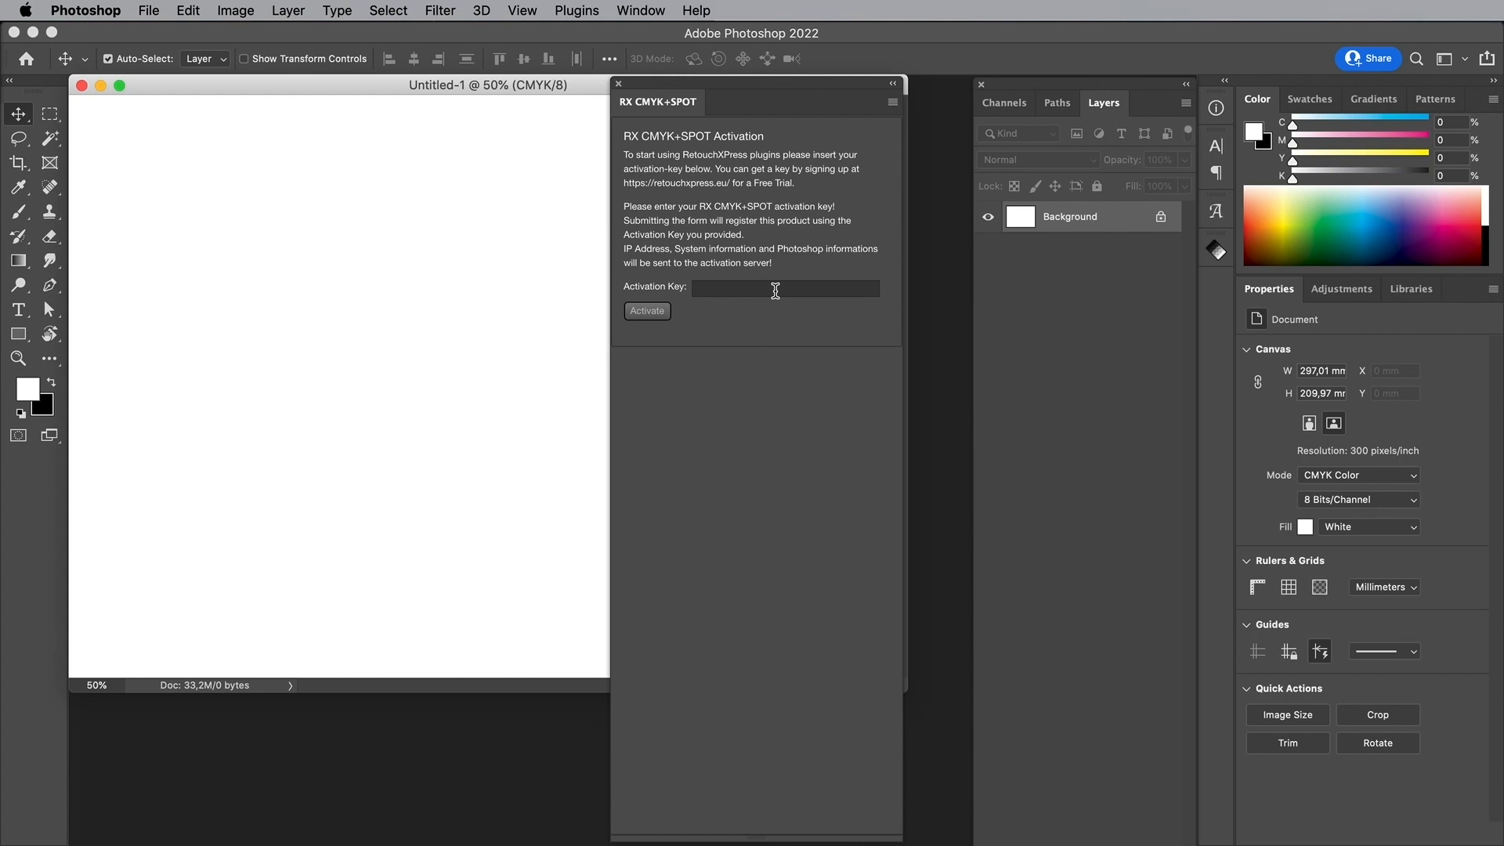
Step: Open the RX Trap panel from Window > Extensions (legacy)
left_click(641, 11)
mouse_move(642, 53)
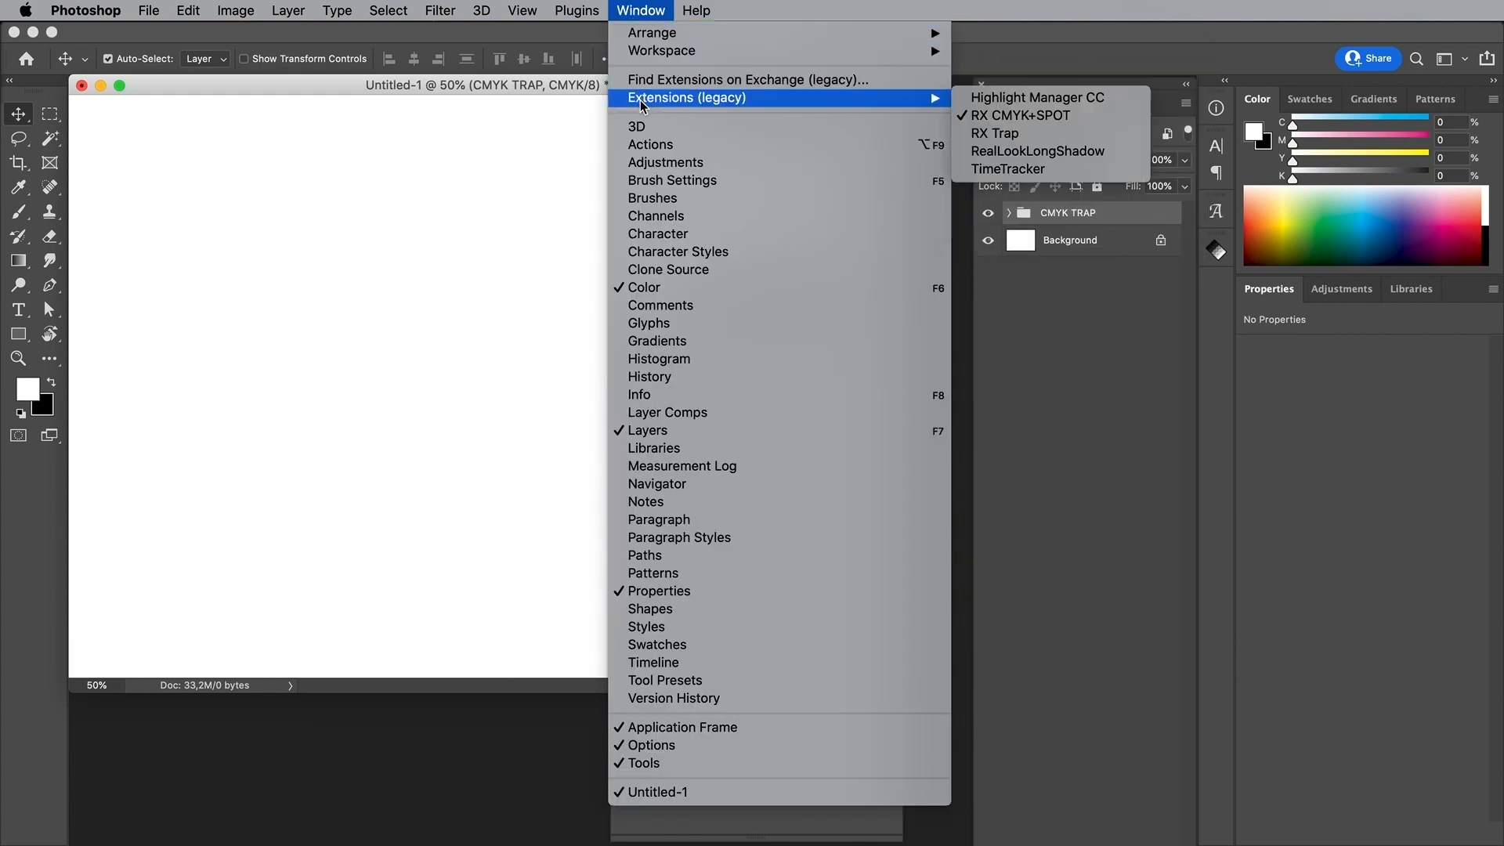
left_click(1039, 138)
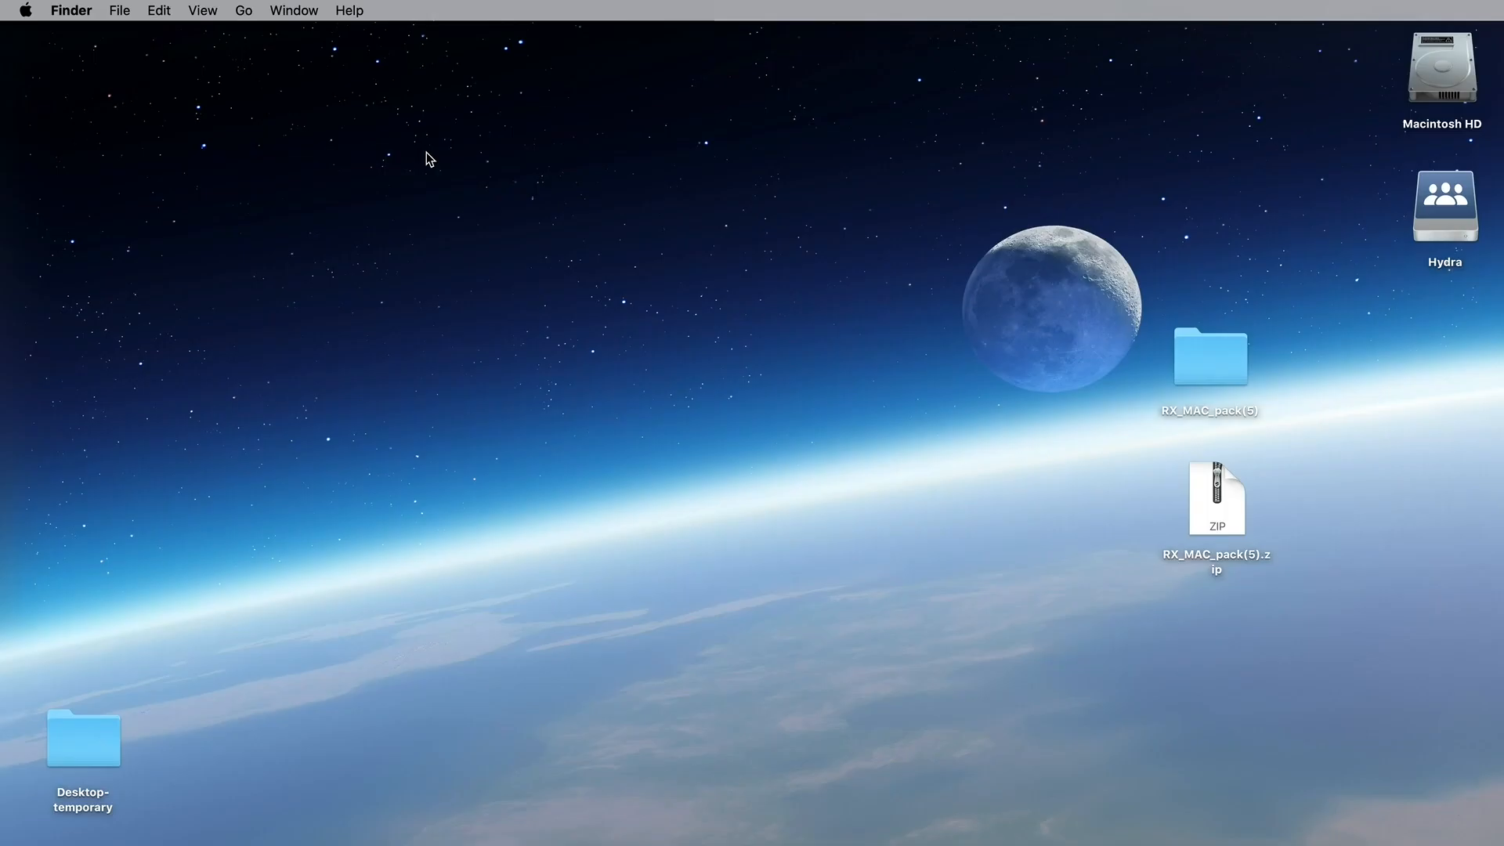
Step: In Firefox, go from the RetouchXPress home page to the Account > Sign up page
key("super+Tab")
key("super+Tab")
key("super+Tab")
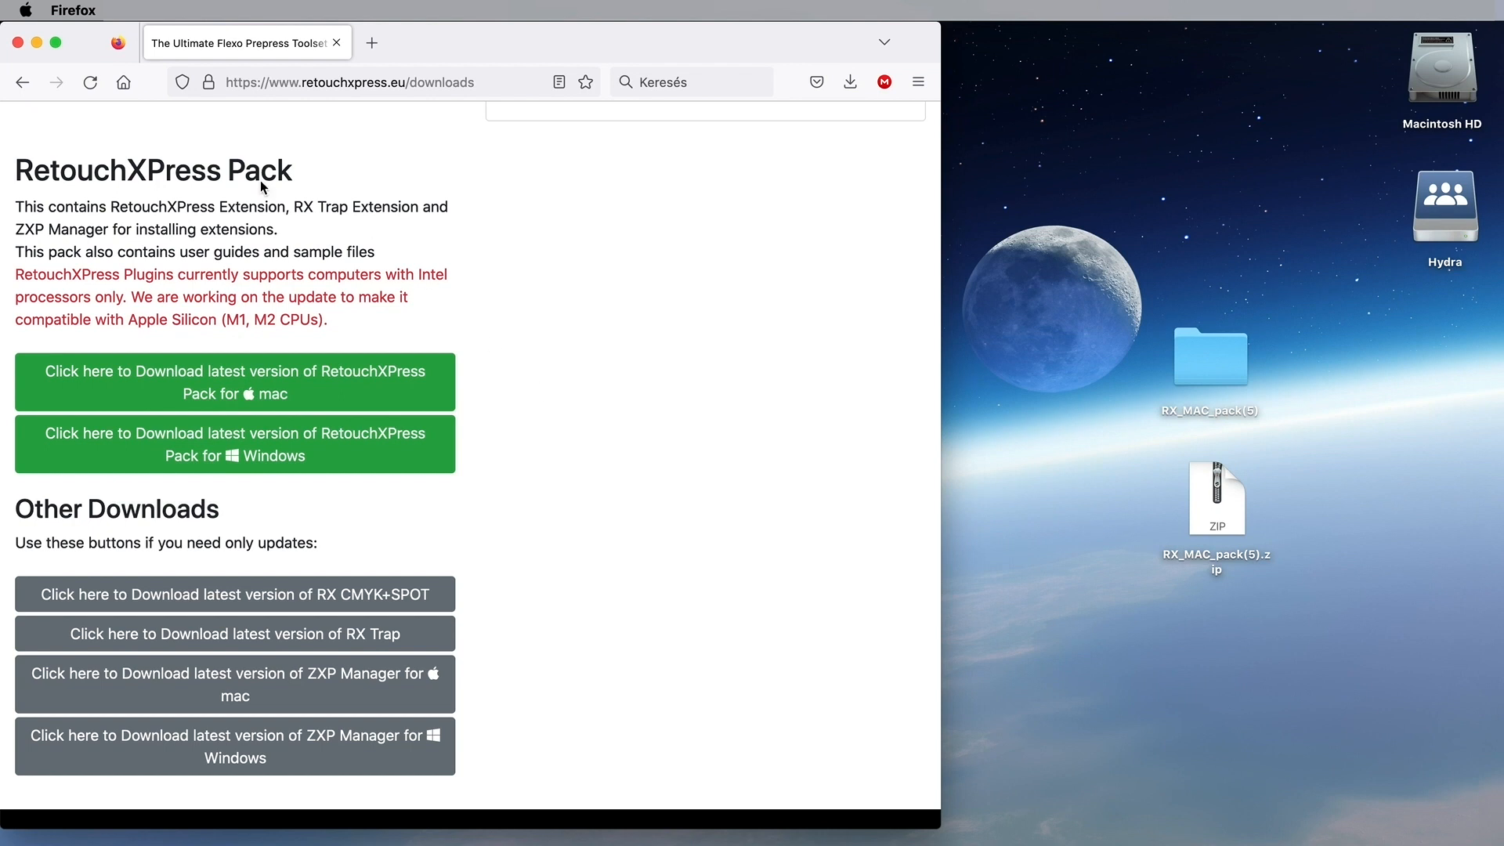
left_click(21, 82)
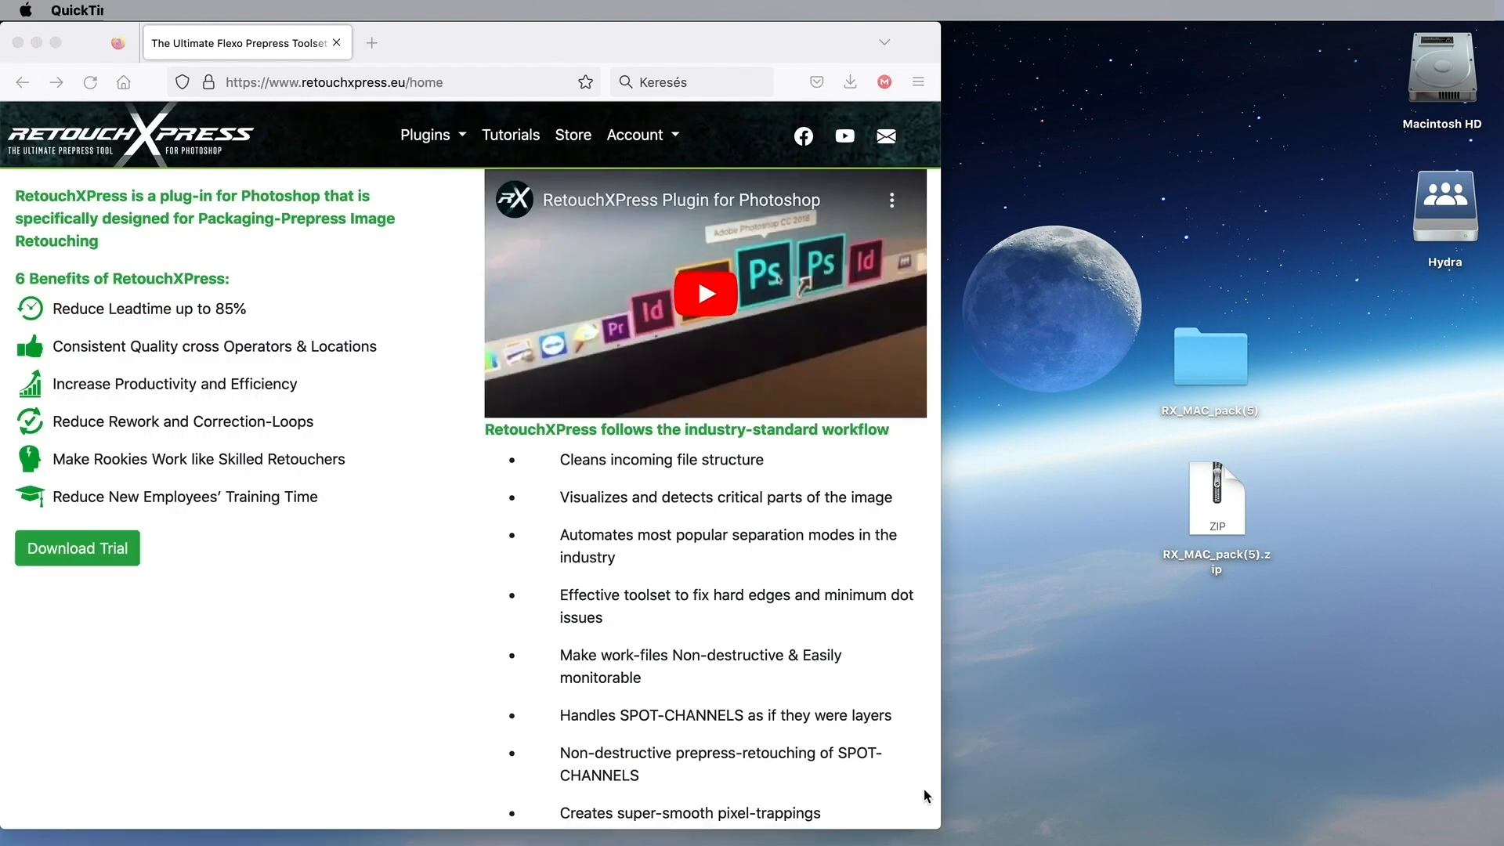
left_click(650, 141)
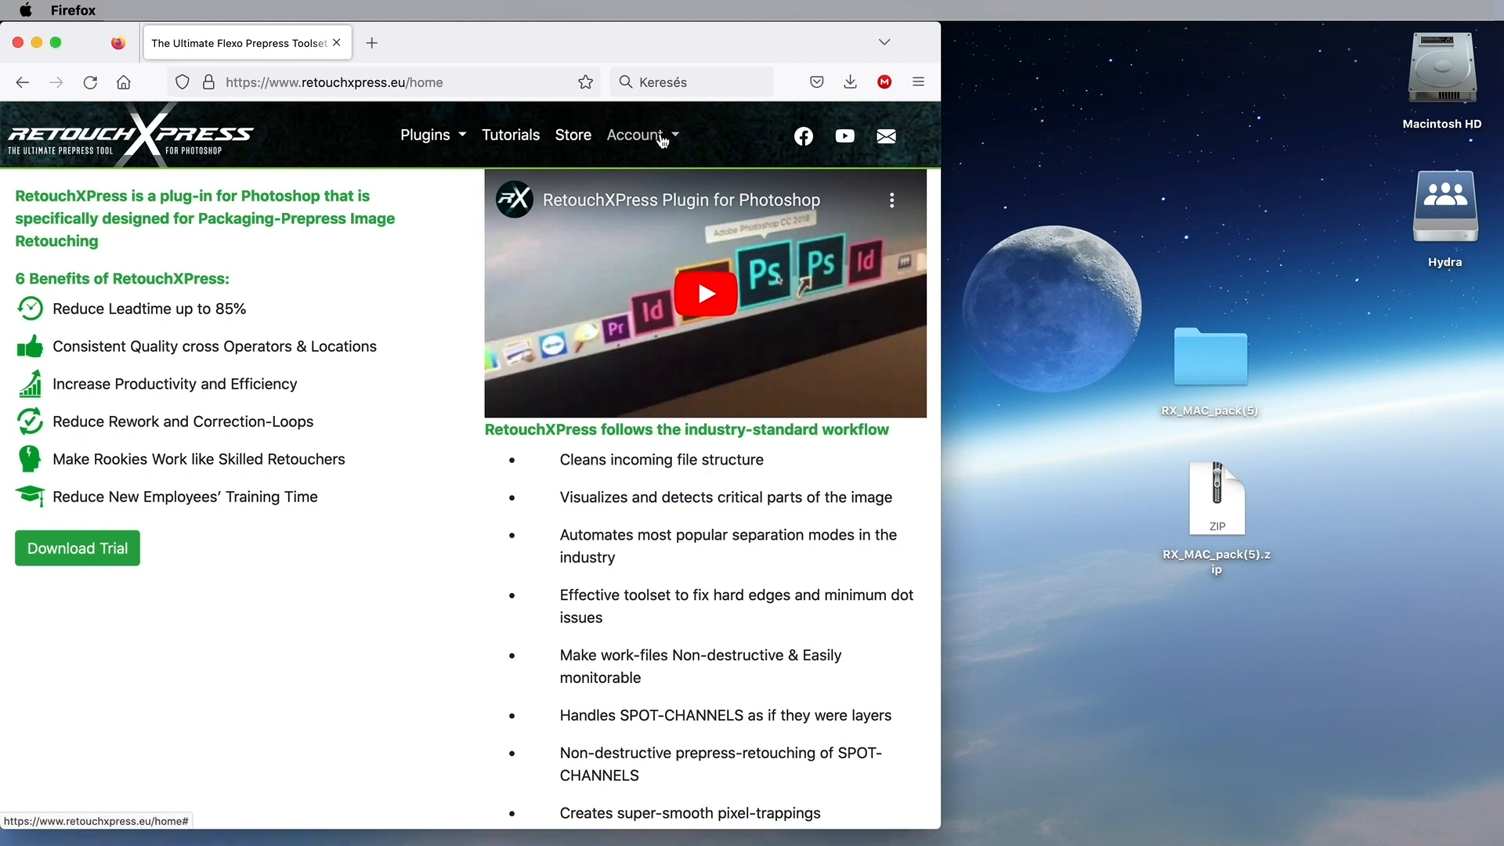
left_click(662, 139)
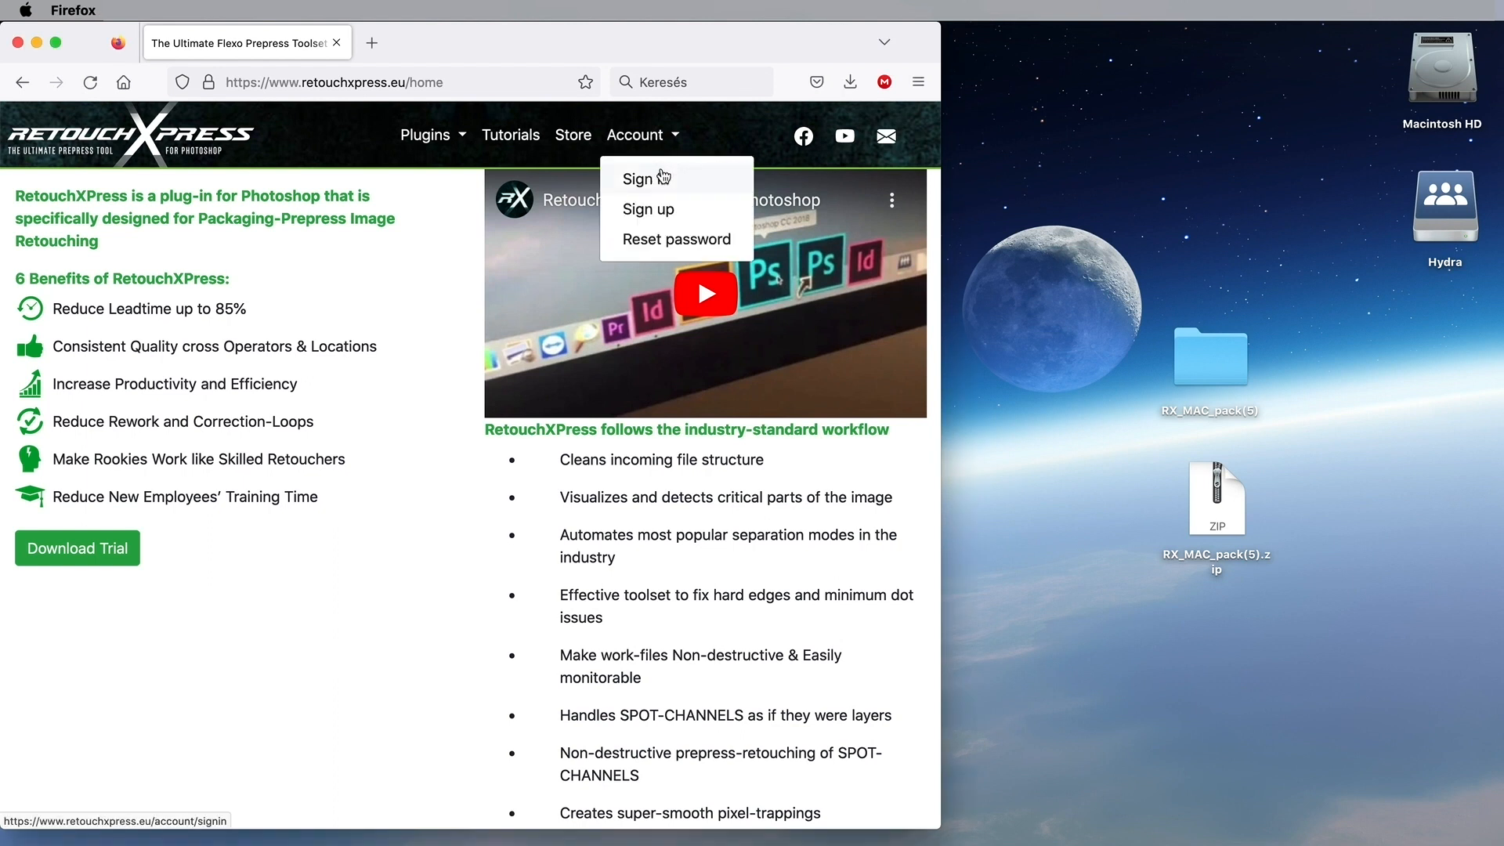
left_click(662, 209)
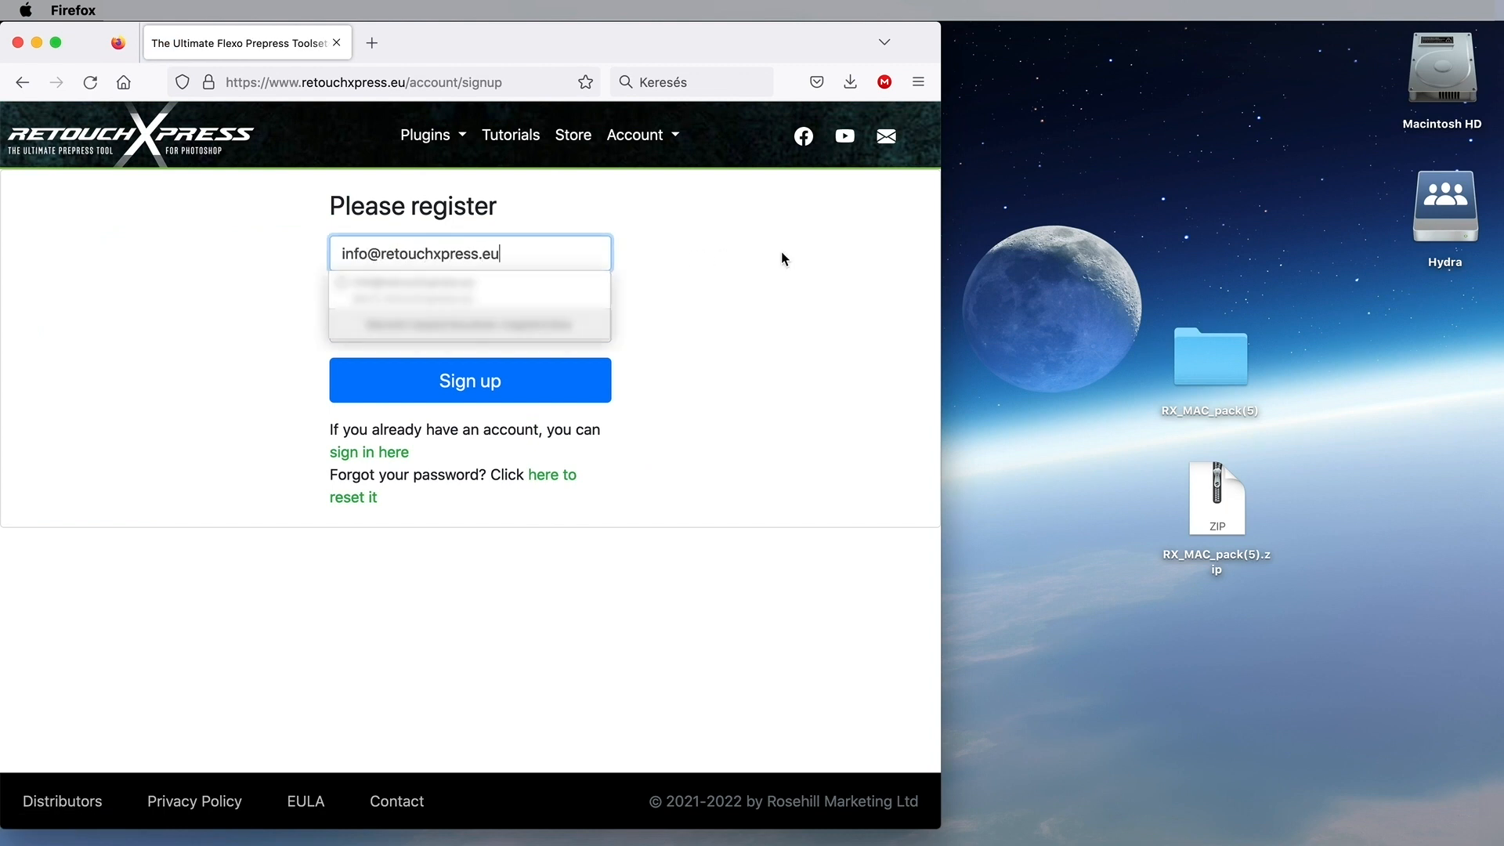
Step: Fill in the account's e-mail address and a password twice, and submit the sign-up
left_click(783, 258)
left_click(403, 290)
type("****")
left_click(400, 325)
type("****")
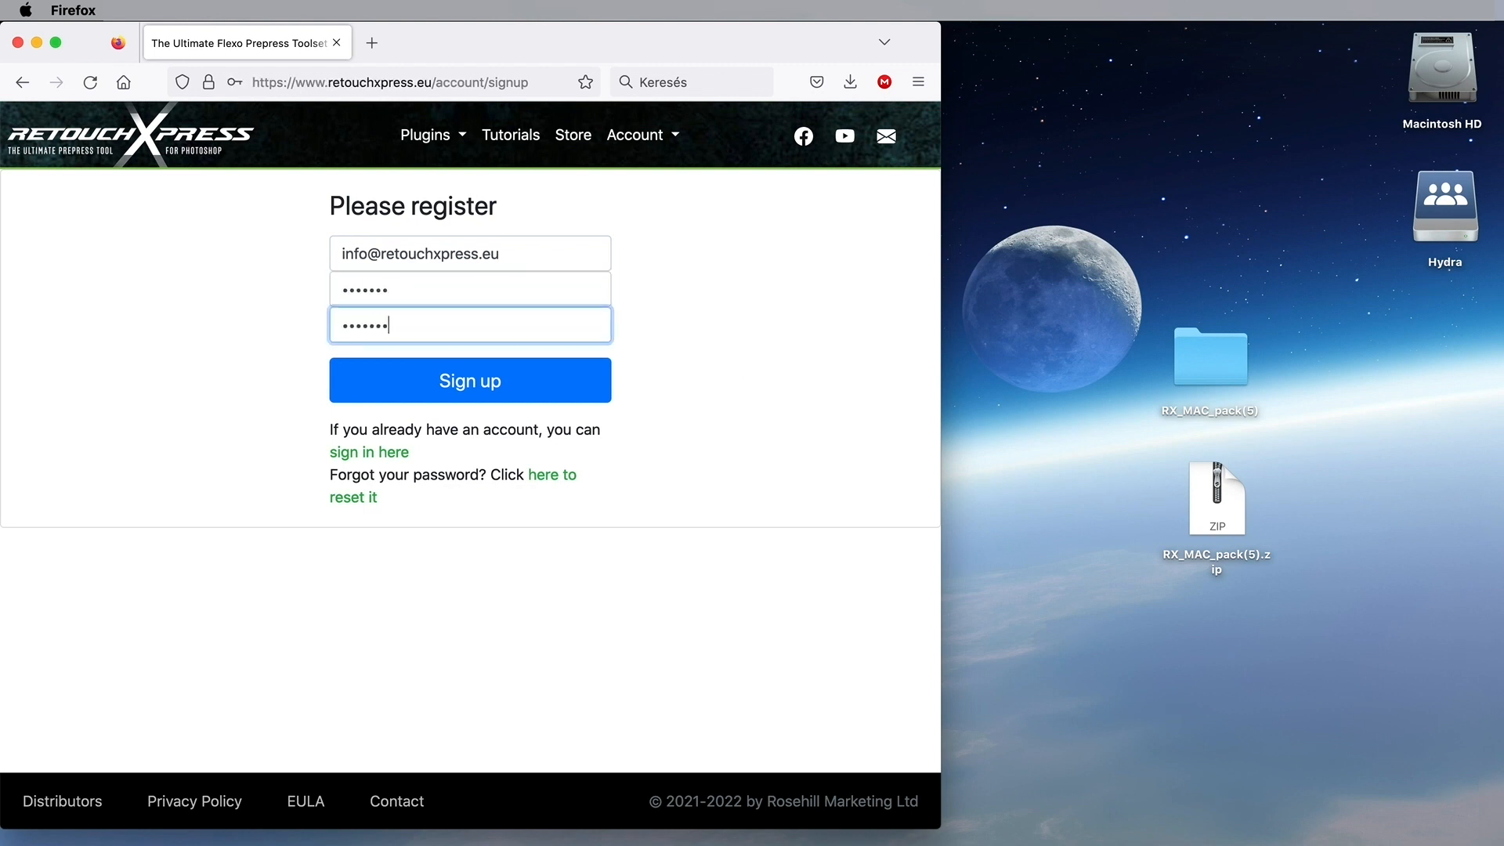
left_click(419, 382)
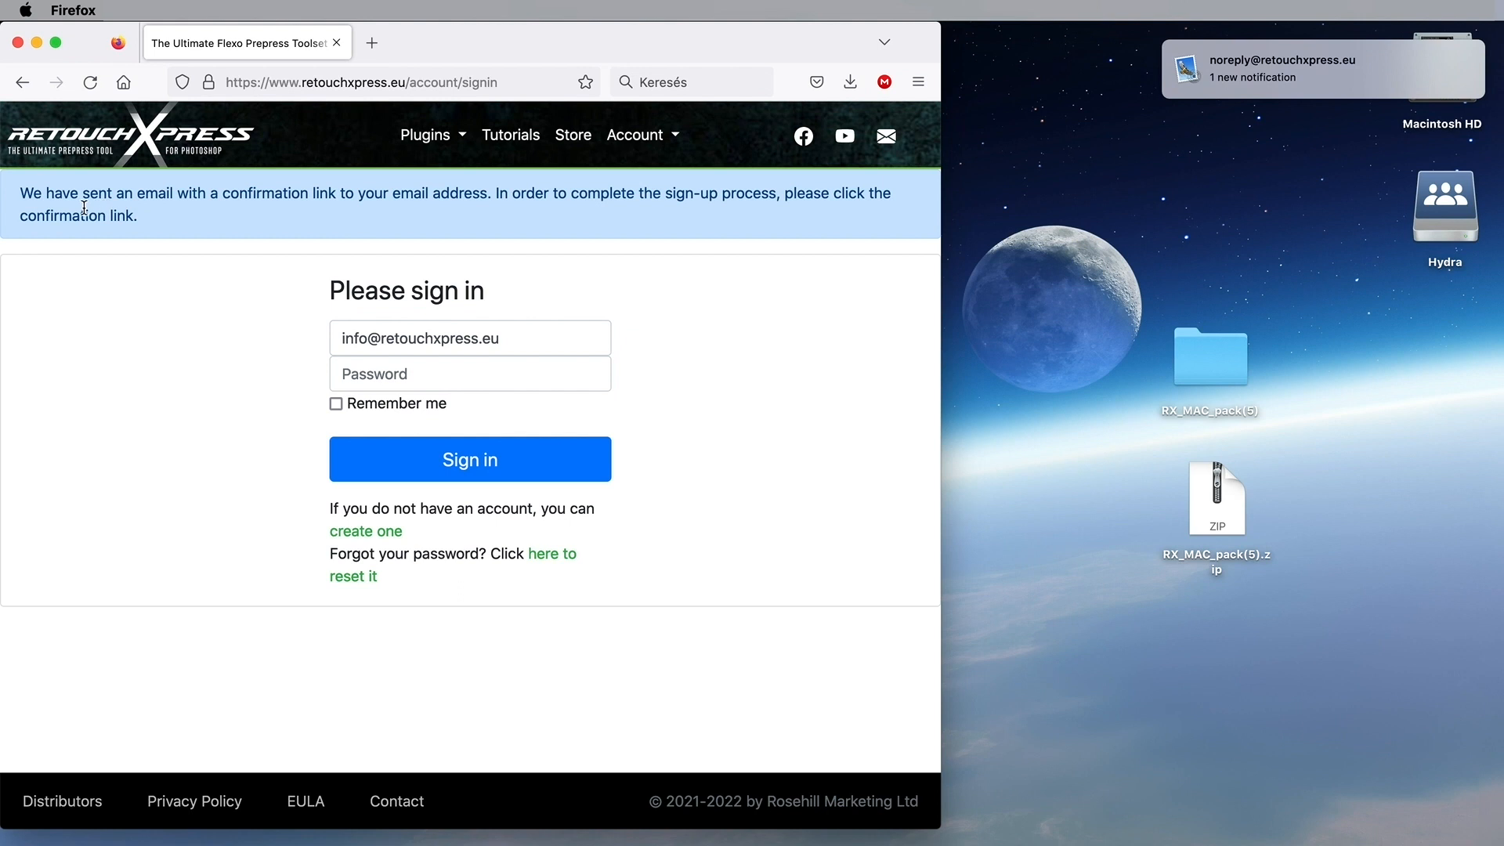
mouse_move(1315, 88)
Step: In Mail, open the RetouchXPress signup email and follow its activation link
key("super+Tab")
key("super+Tab")
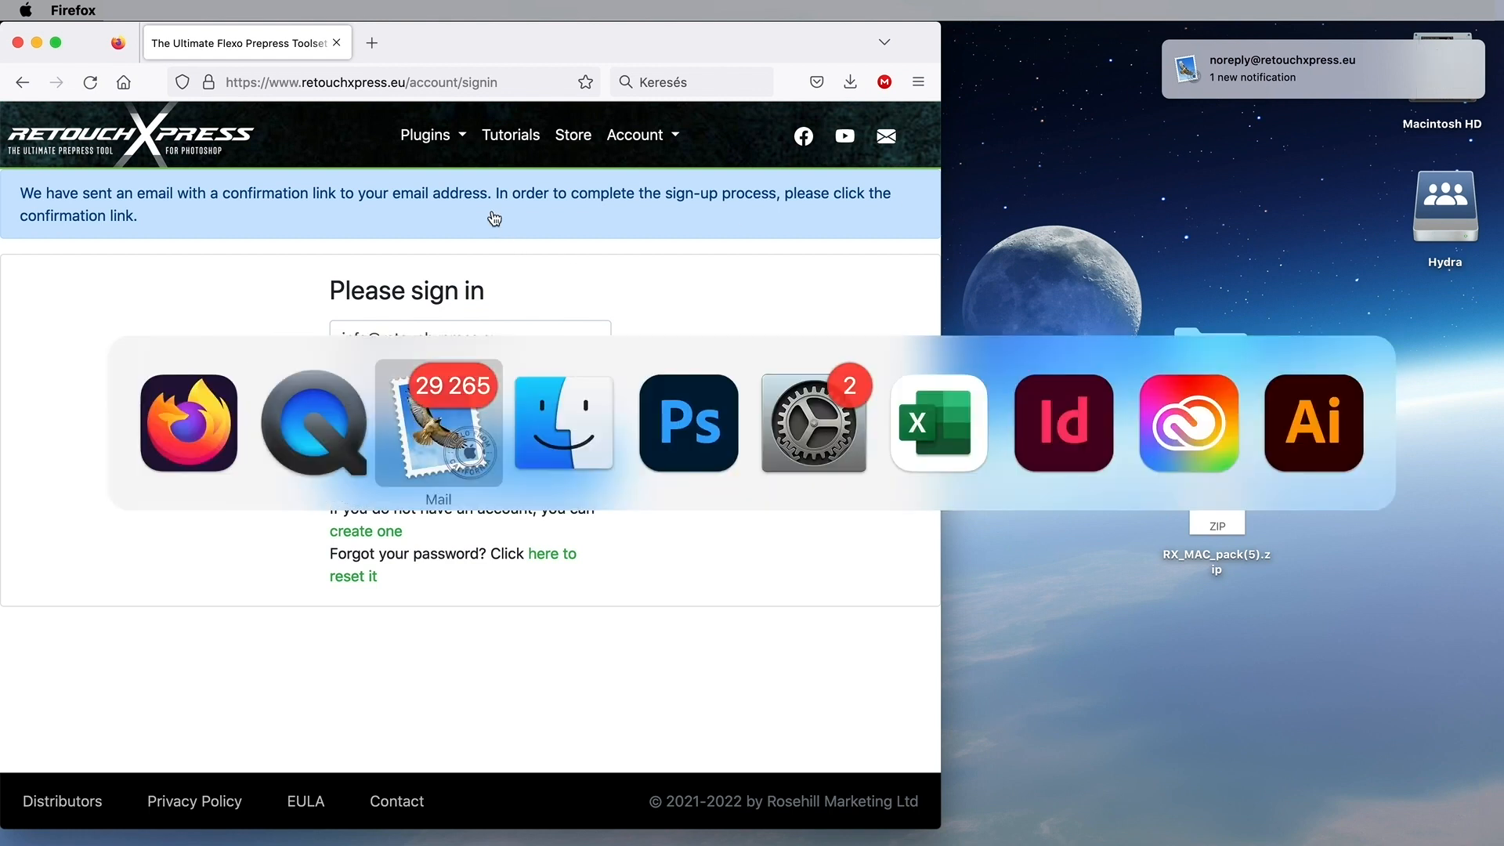
left_click(227, 129)
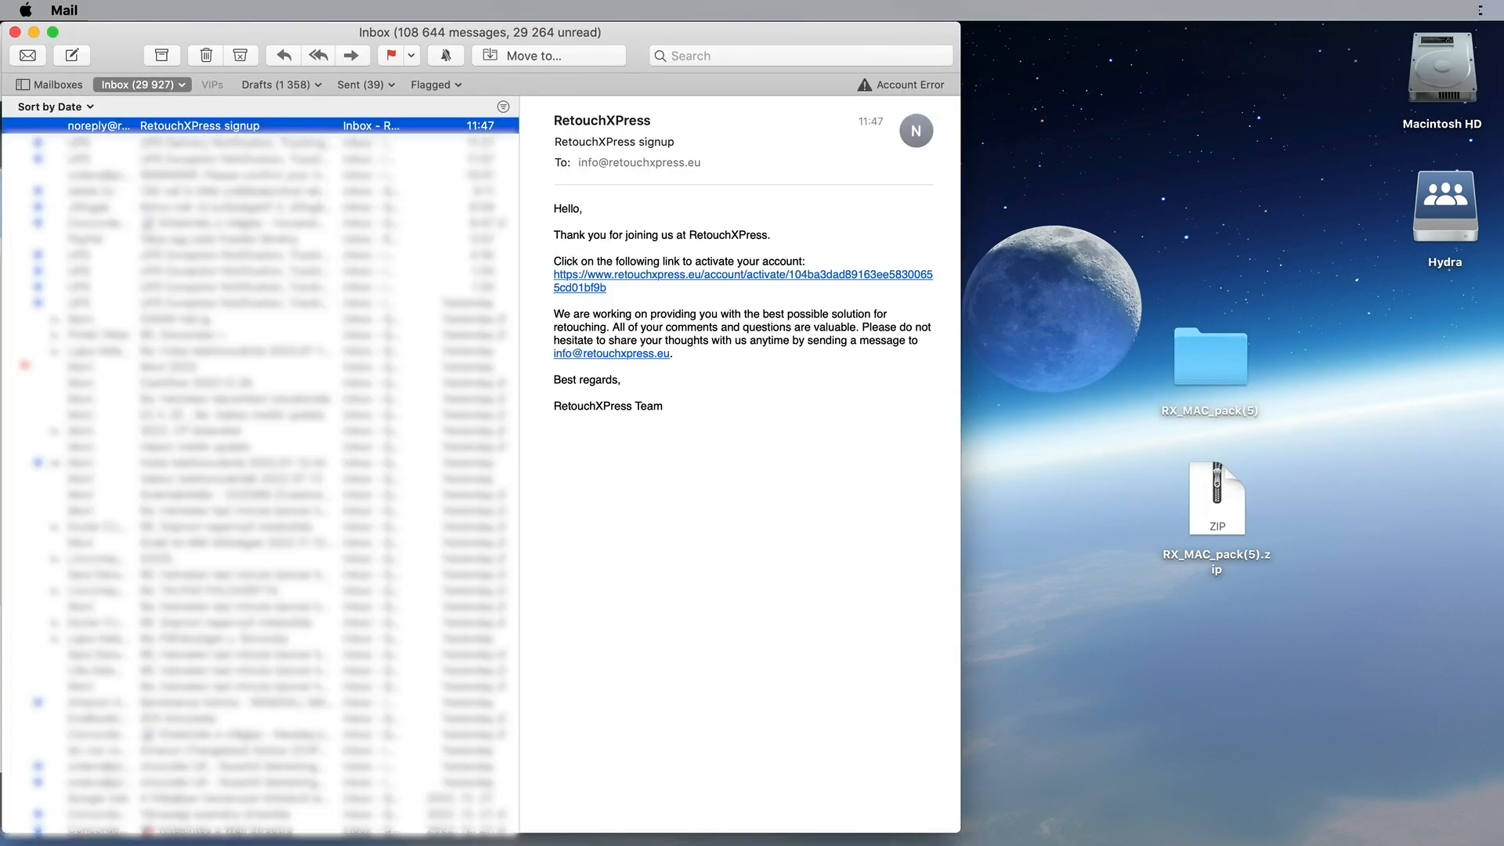
left_click(662, 280)
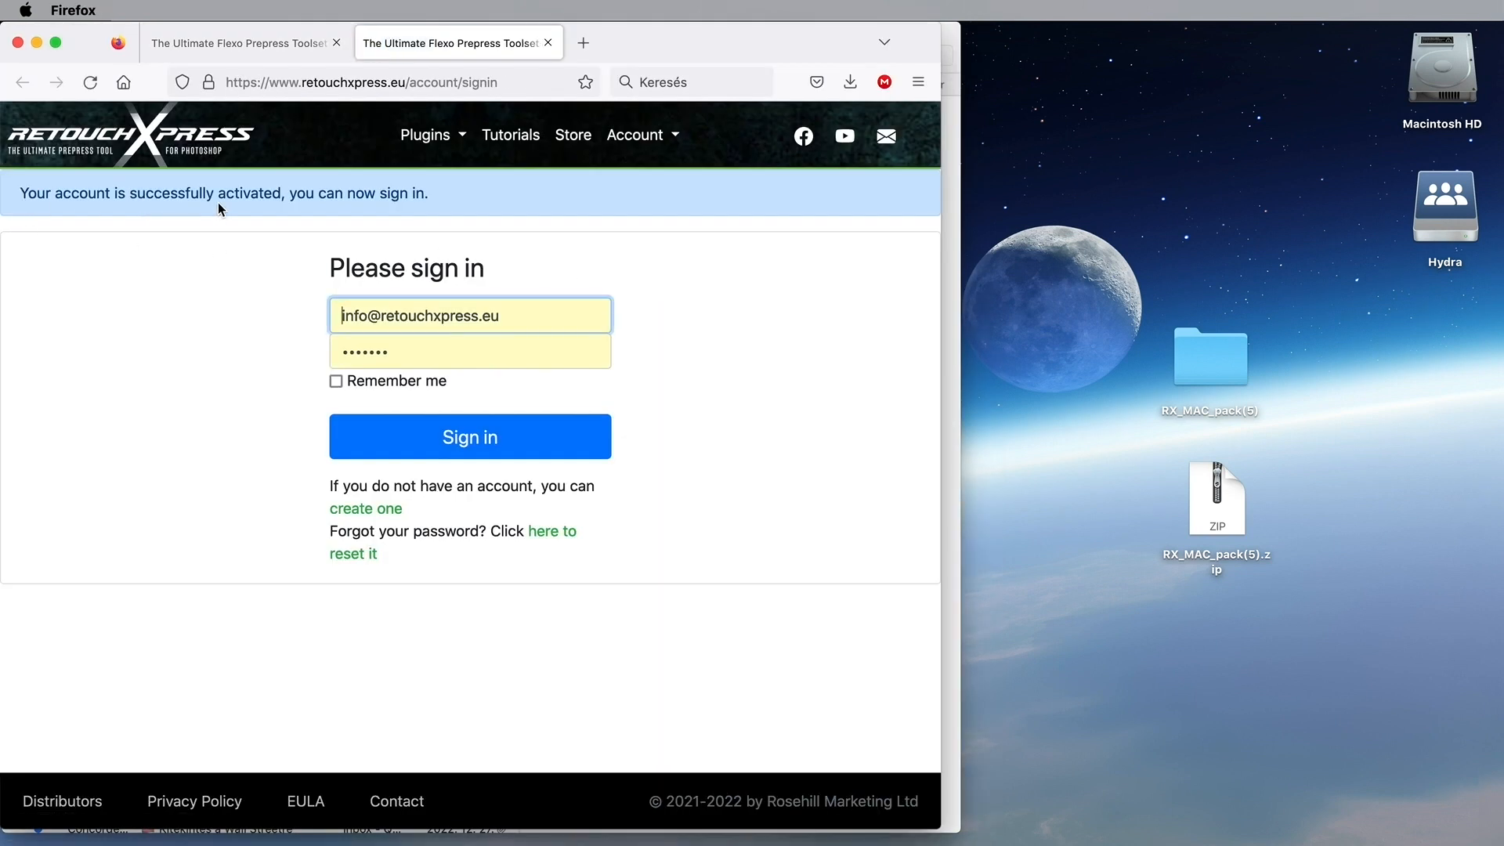
Step: Sign in to the activated account with Remember me ticked
left_click(335, 381)
left_click(498, 441)
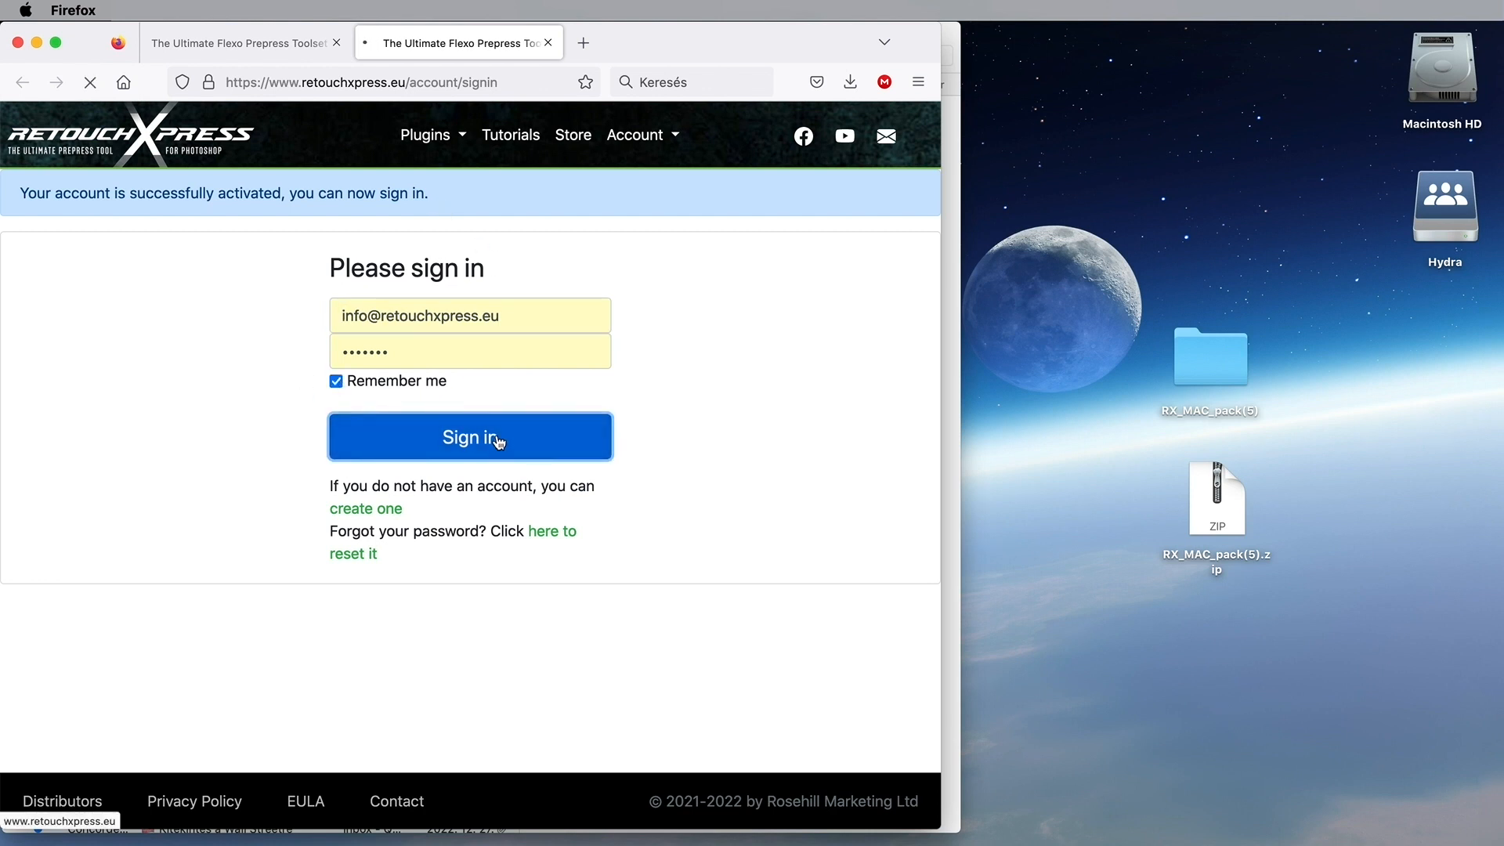
scroll(337, 387, "down", 3)
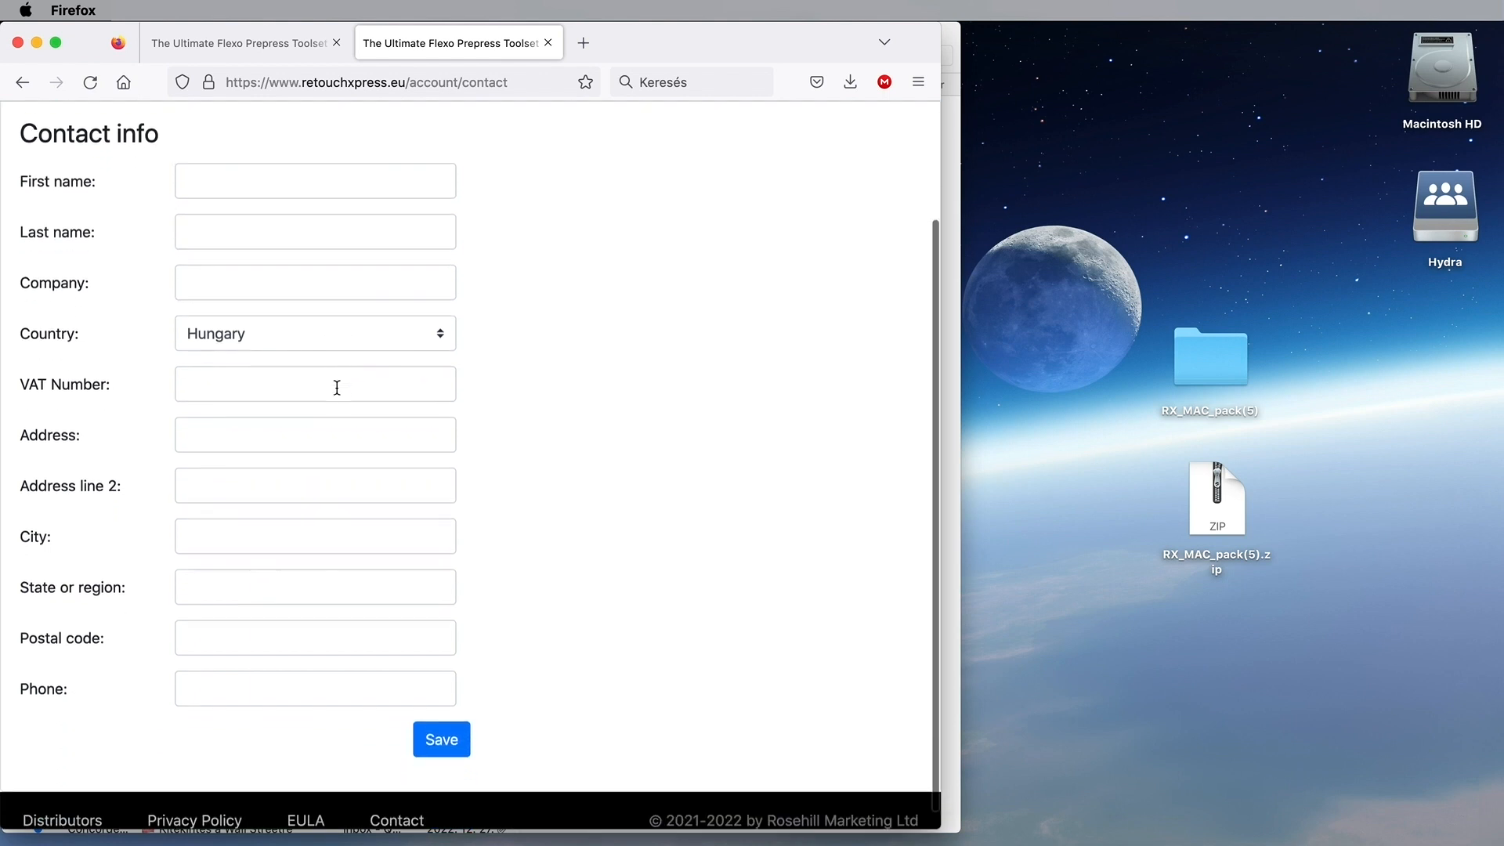
scroll(337, 387, "up", 3)
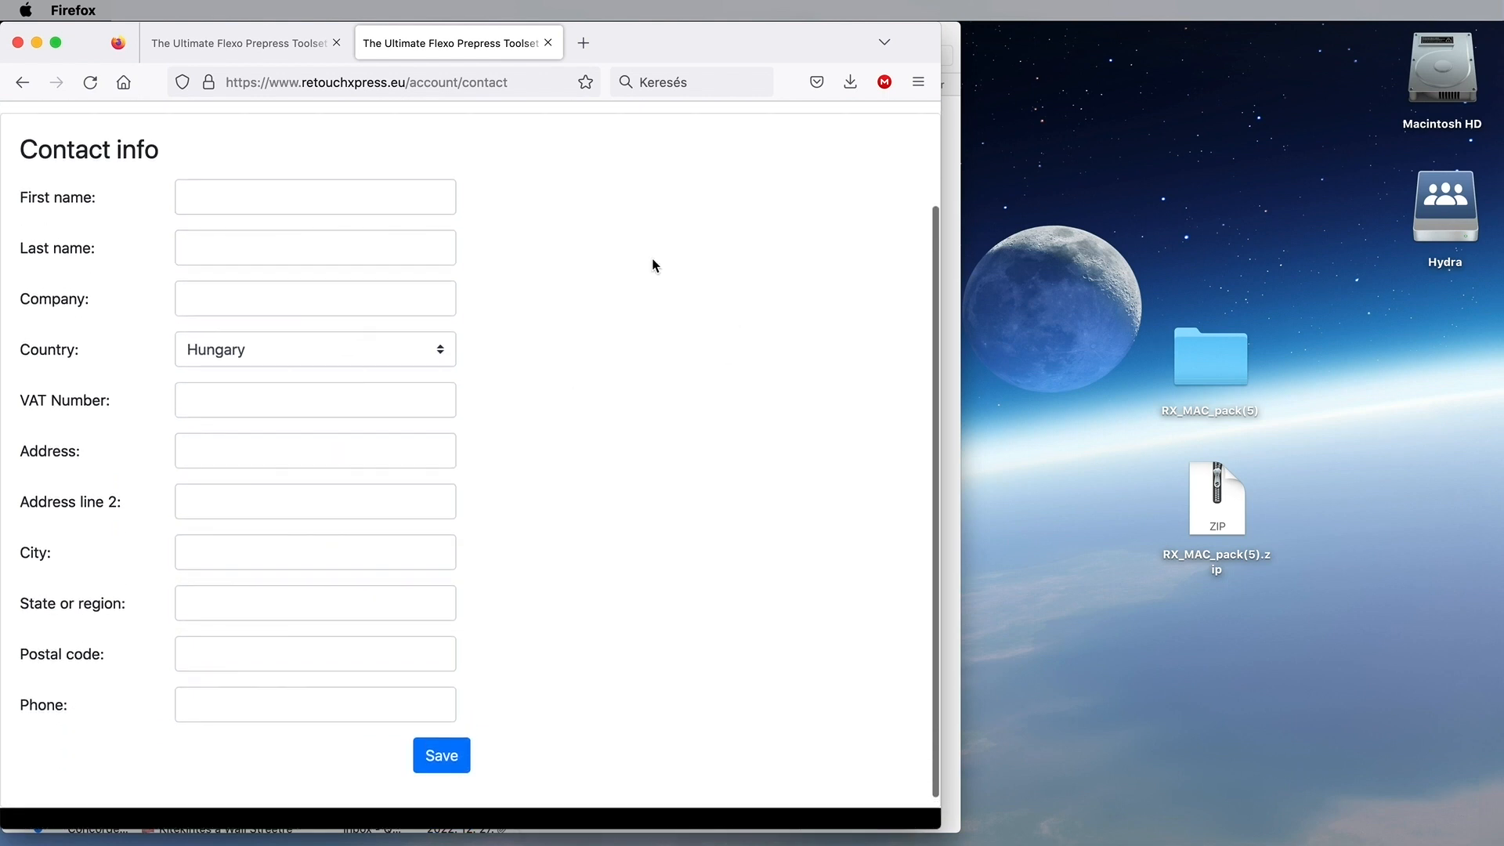
Step: Save the Contact info form with Country set to Hungary and the other fields left blank
left_click(227, 197)
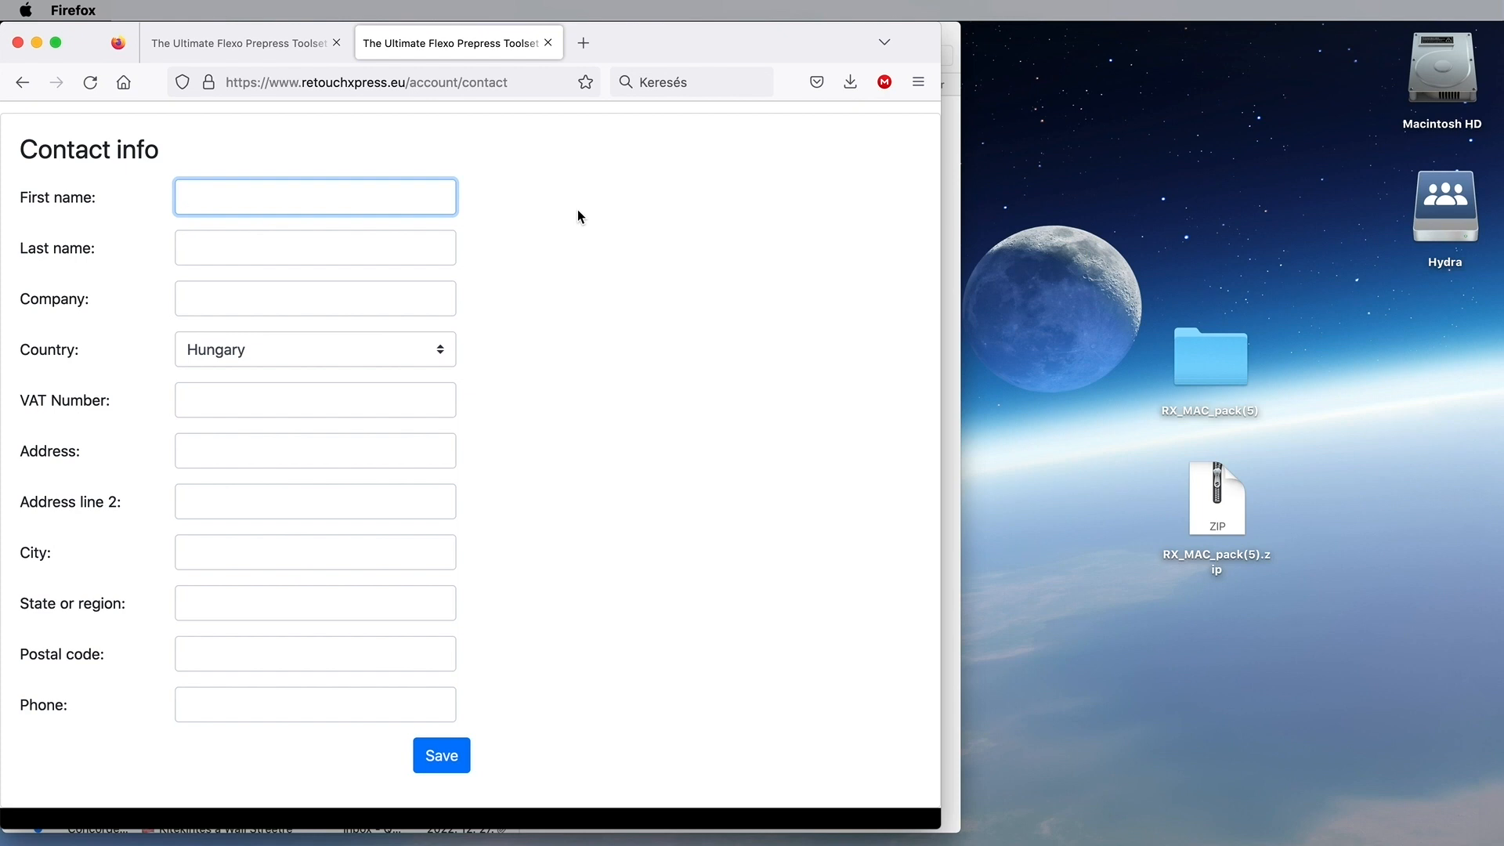
left_click(202, 247)
left_click(212, 304)
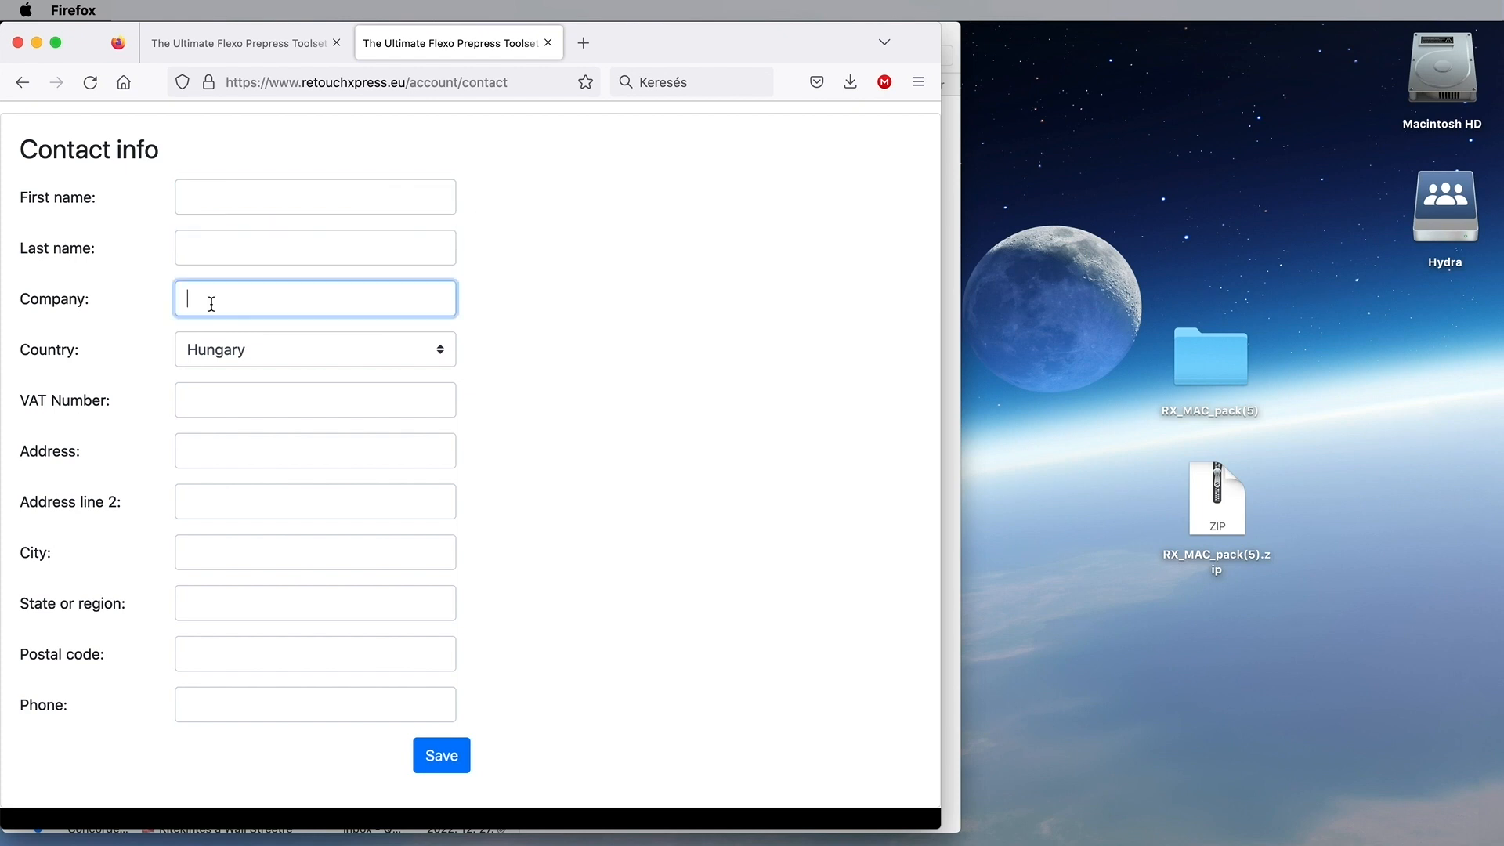
left_click(448, 352)
scroll(318, 650, "up", 5)
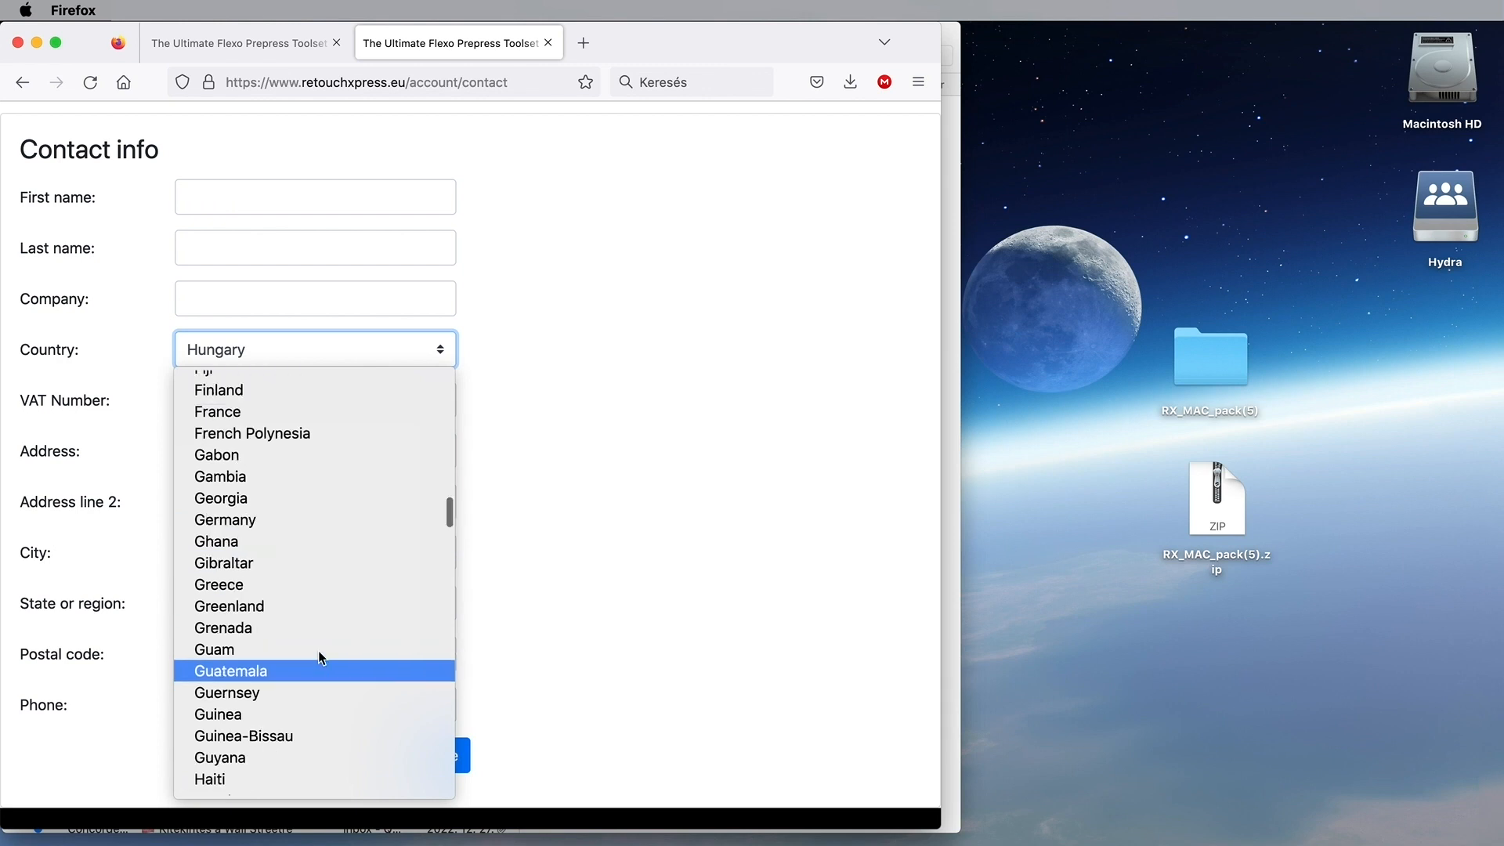
scroll(392, 423, "up", 10)
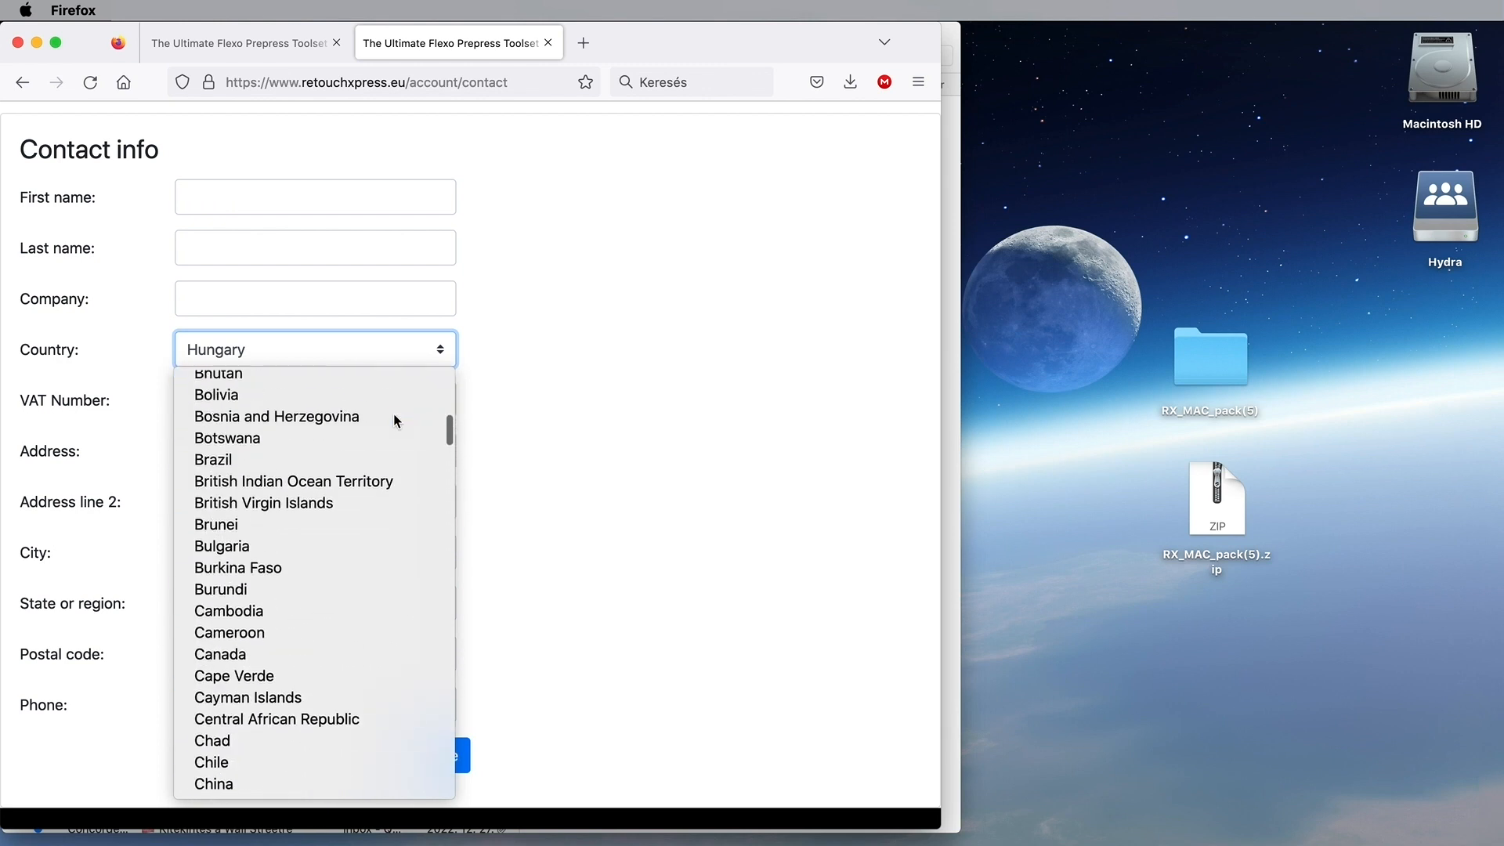
left_click(561, 424)
left_click(206, 401)
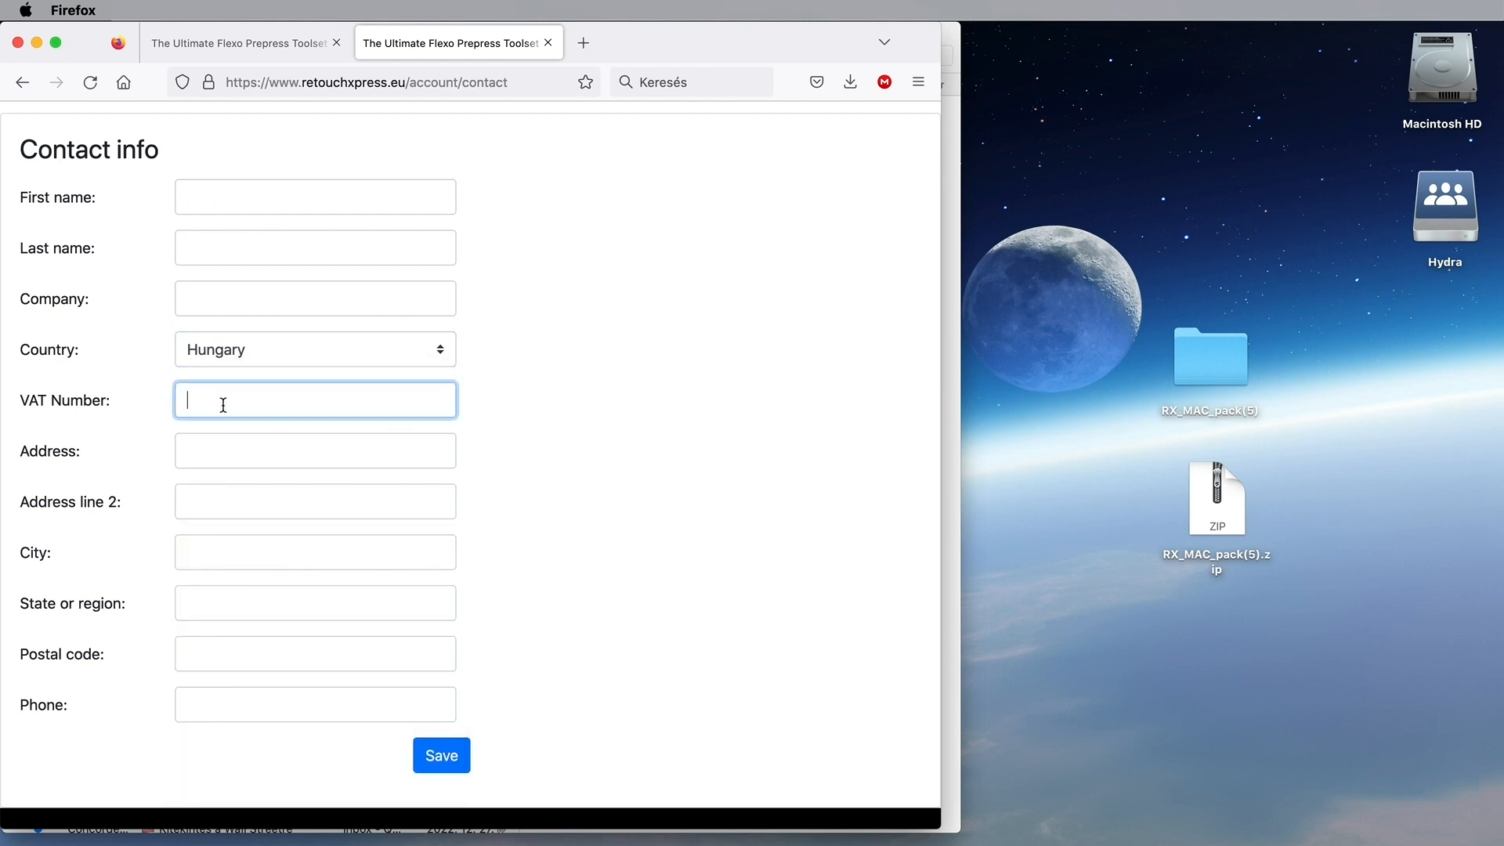
left_click(188, 558)
left_click(205, 601)
left_click(200, 654)
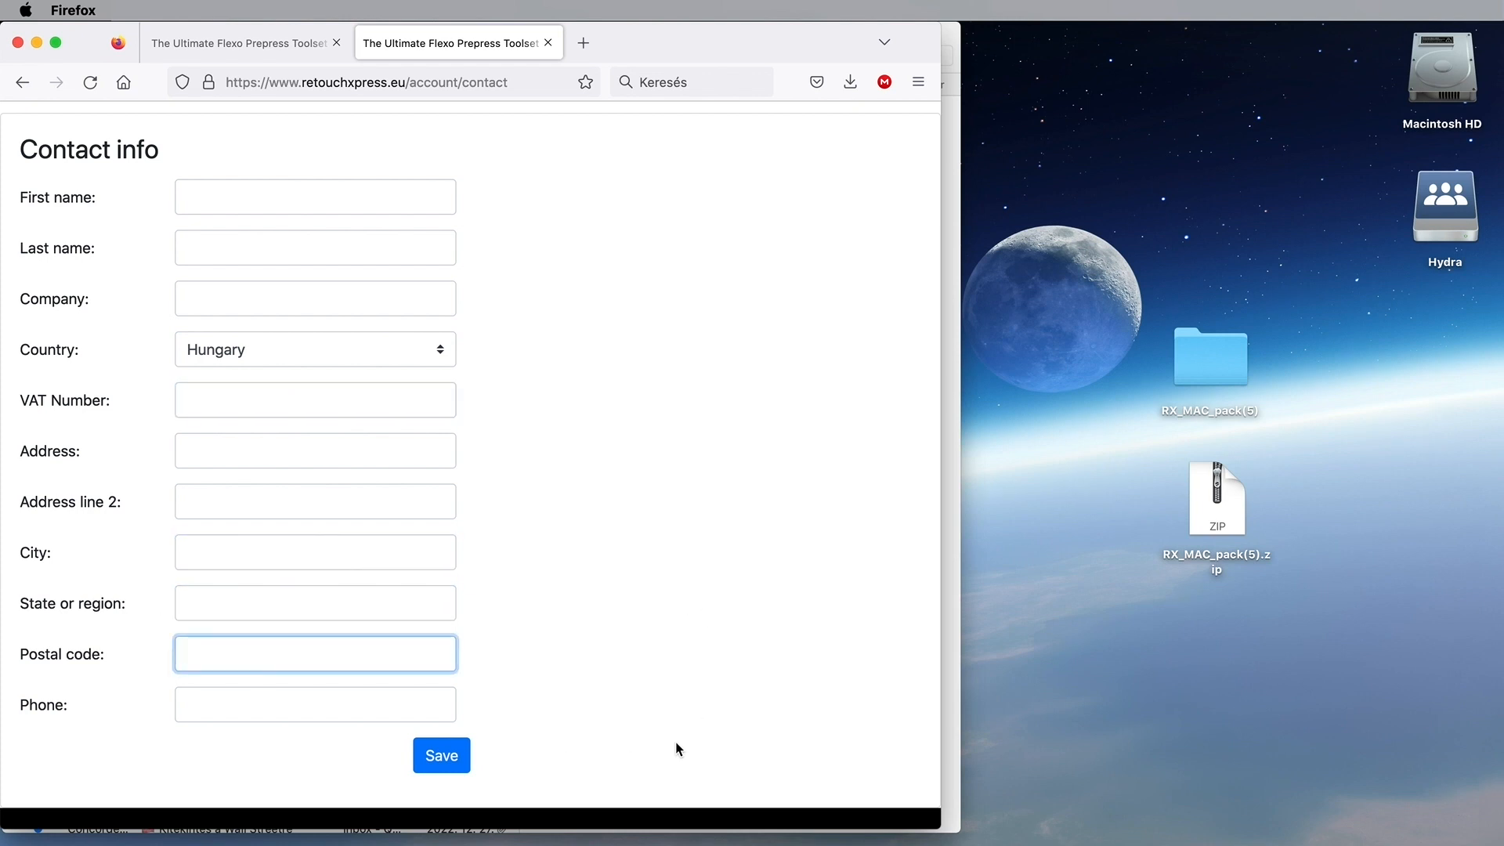
left_click(445, 757)
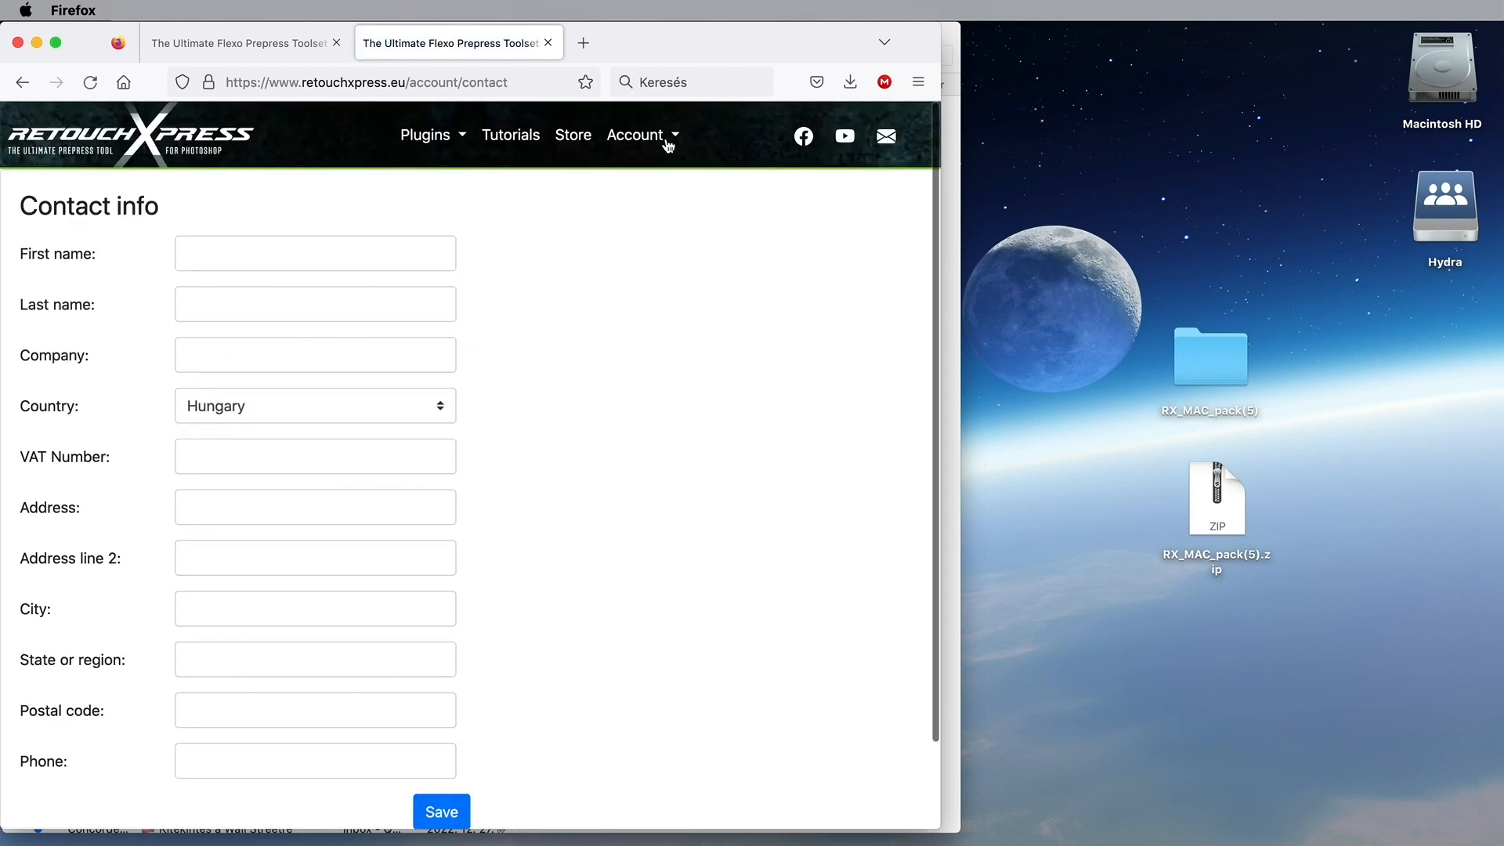
left_click(668, 141)
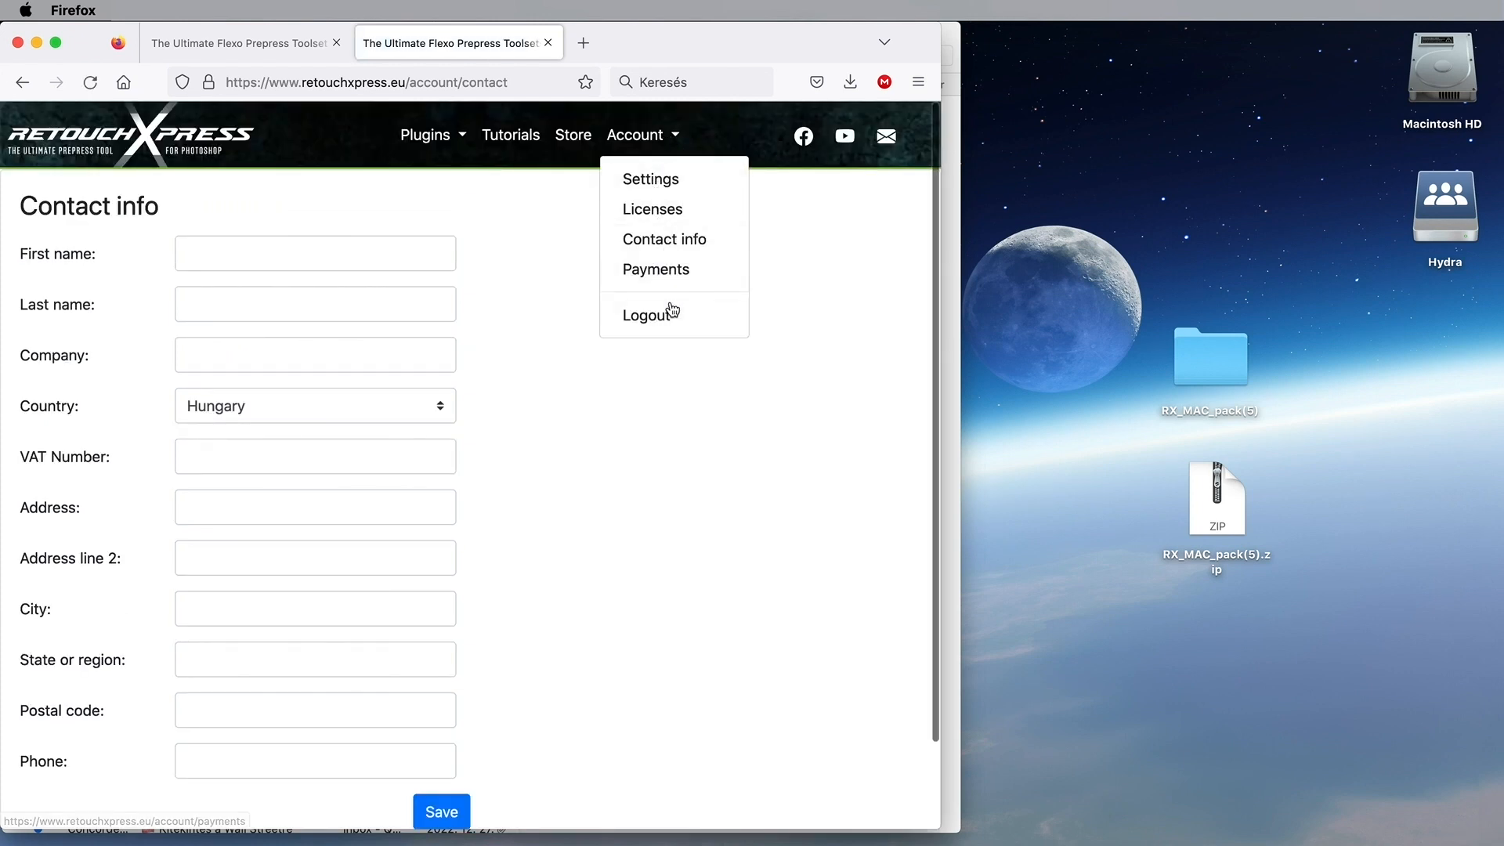
Step: Start the 30-day RetouchXPress trial from the Licences page and copy the new RX CMYK+SPOT licence key
left_click(669, 210)
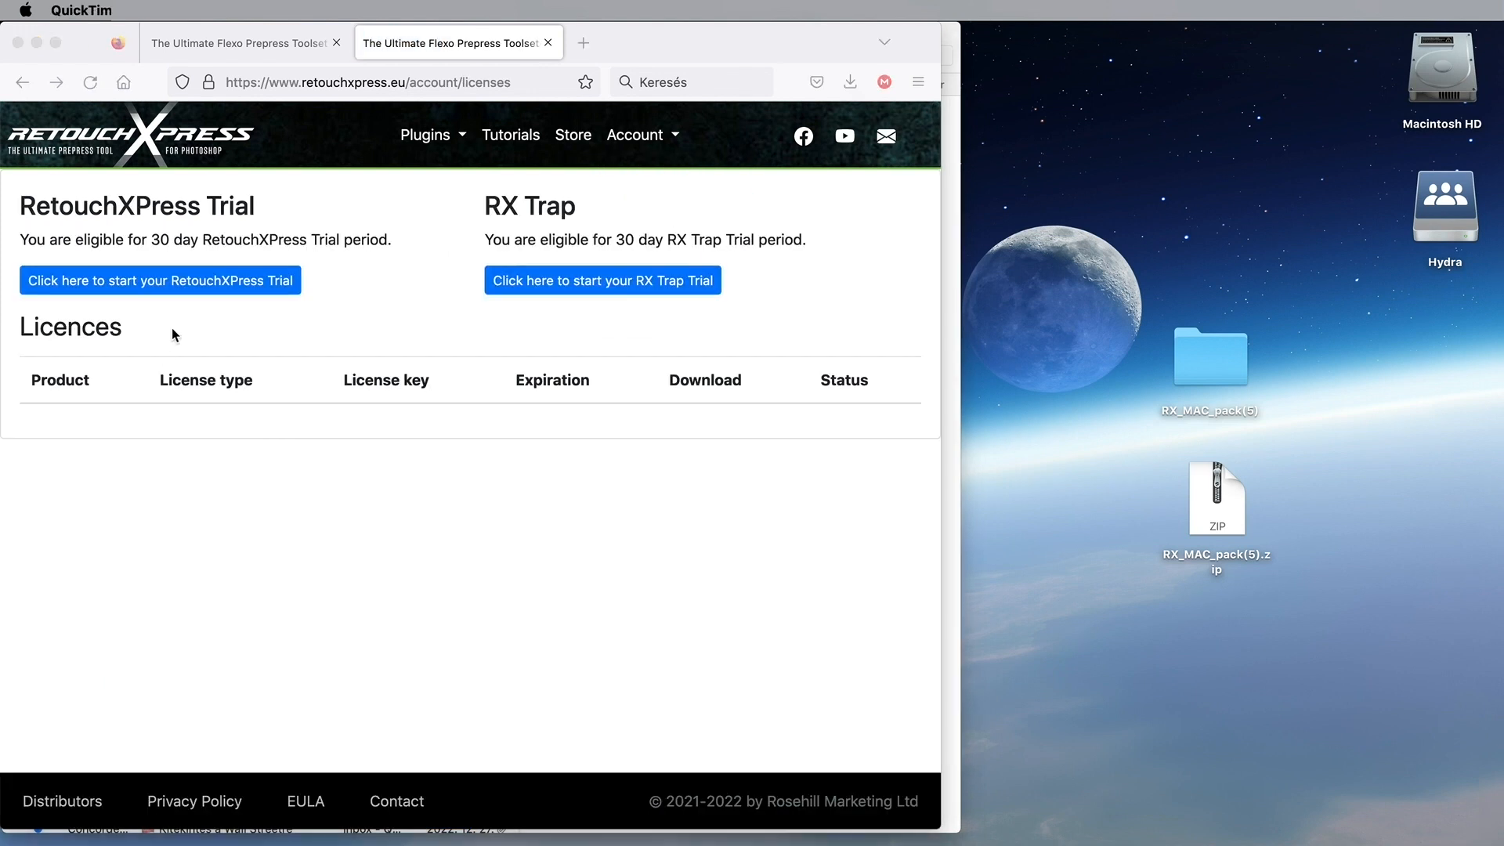
left_click(196, 290)
left_click(196, 290)
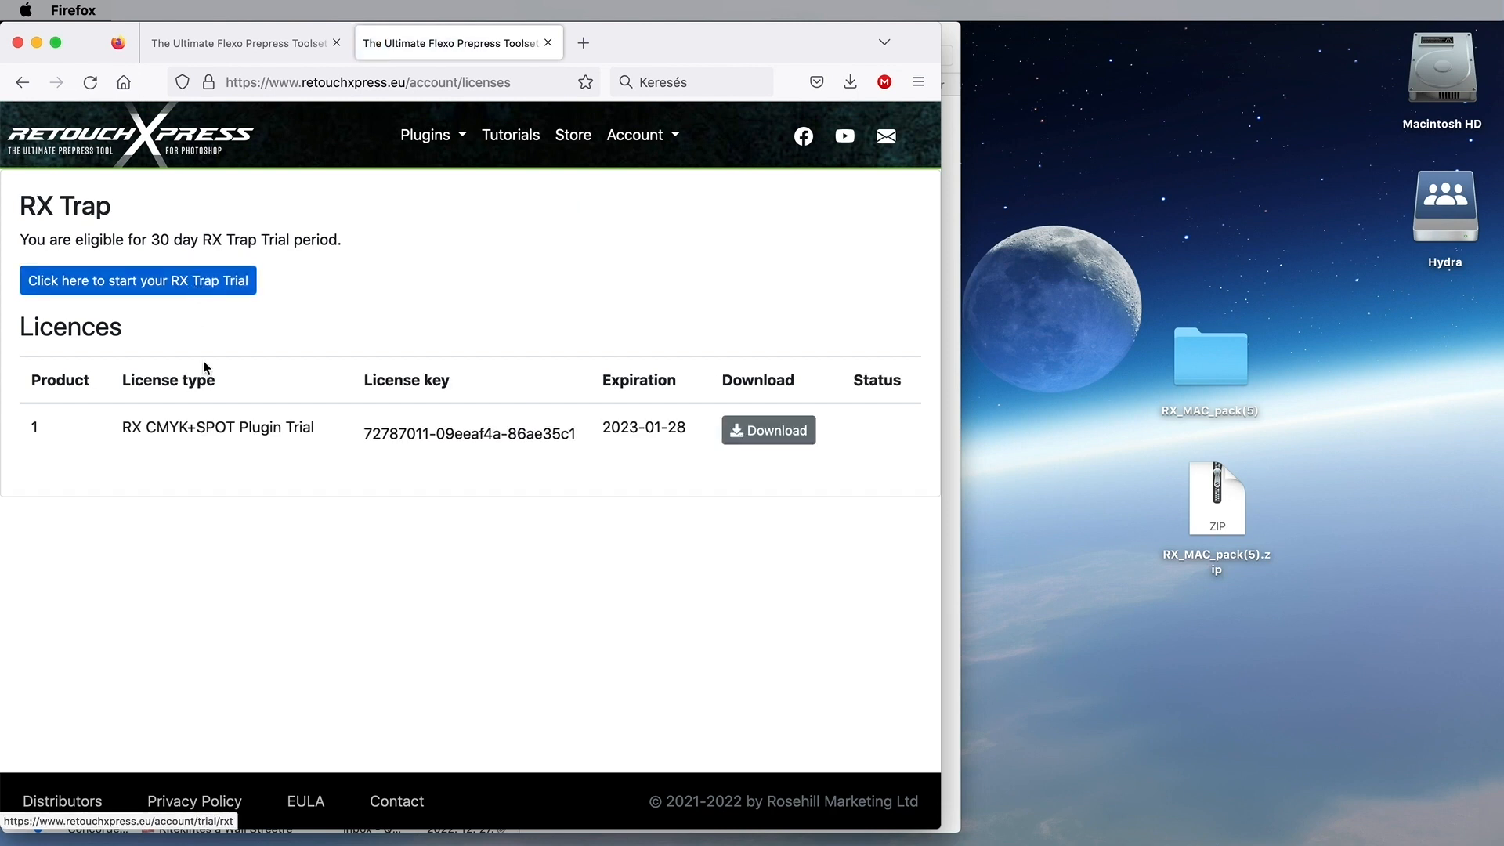
left_click(423, 432)
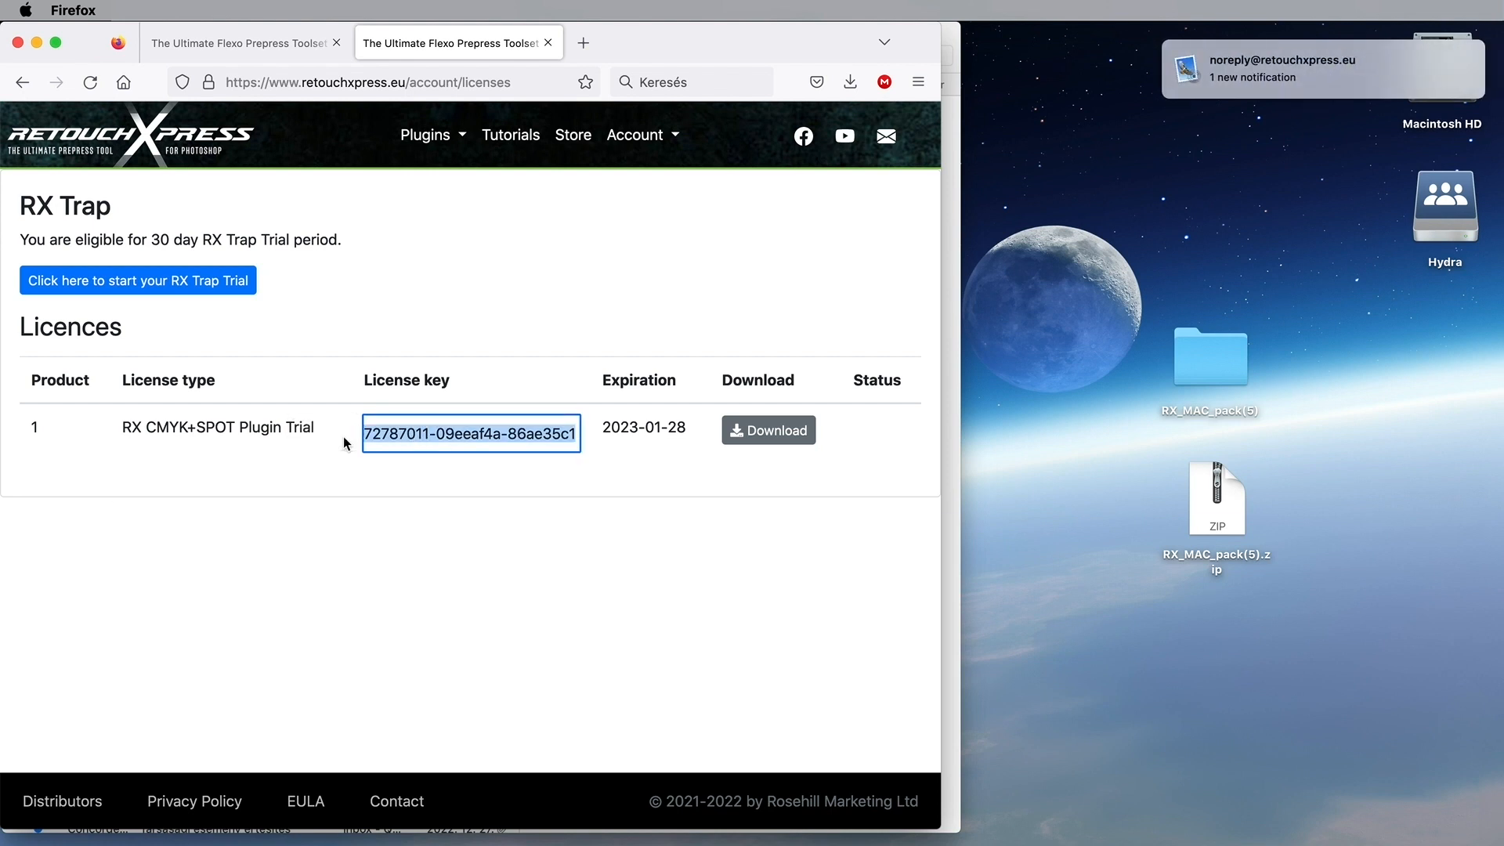
key("super+Tab")
left_click(641, 437)
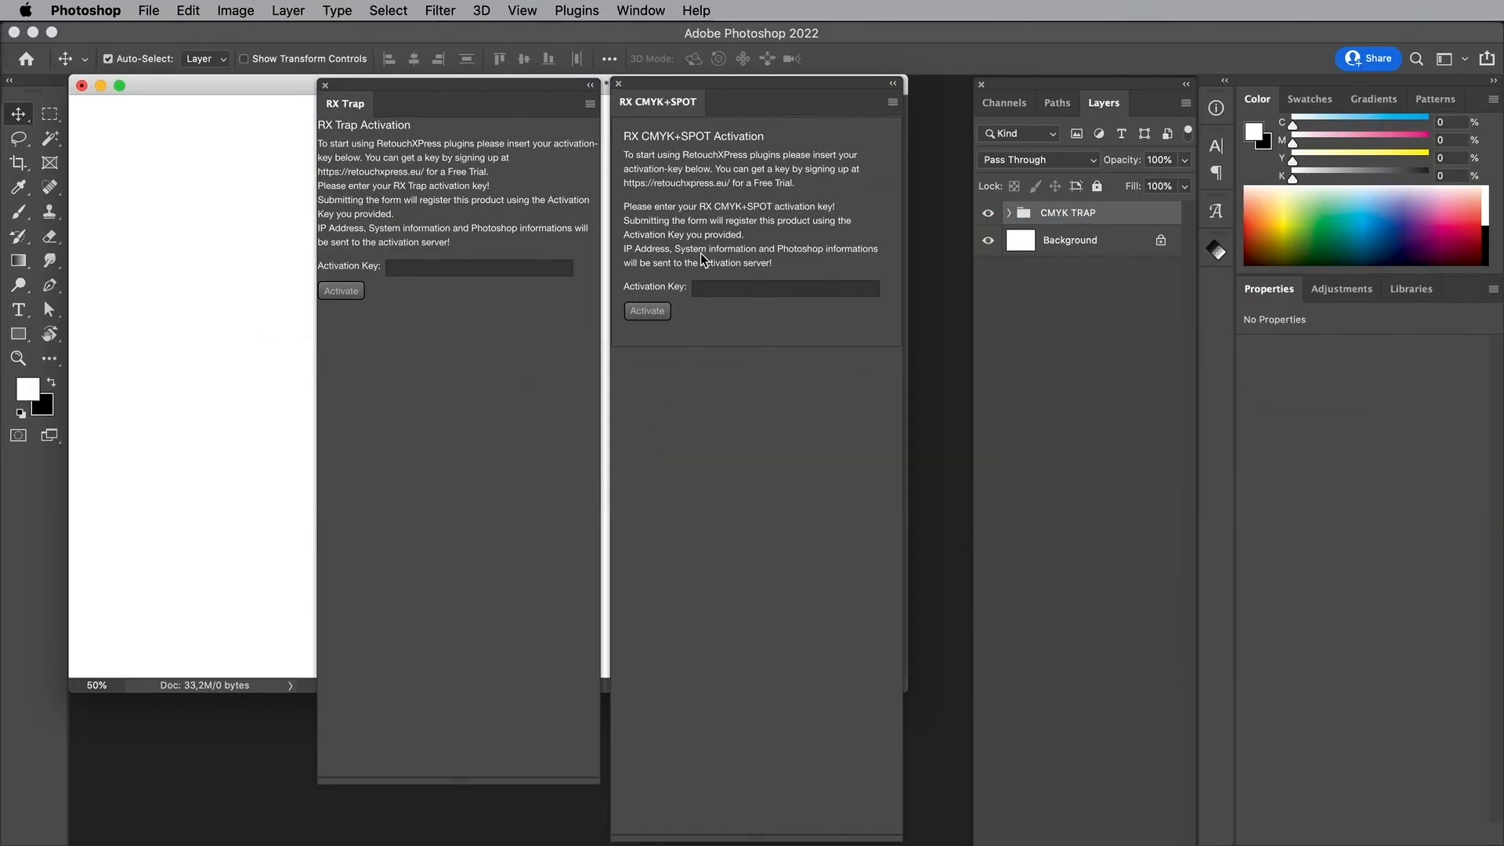
Step: Paste the copied trial key into the RX CMYK+SPOT Activation Key field and activate it
left_click(702, 293)
key("super+v")
left_click(649, 312)
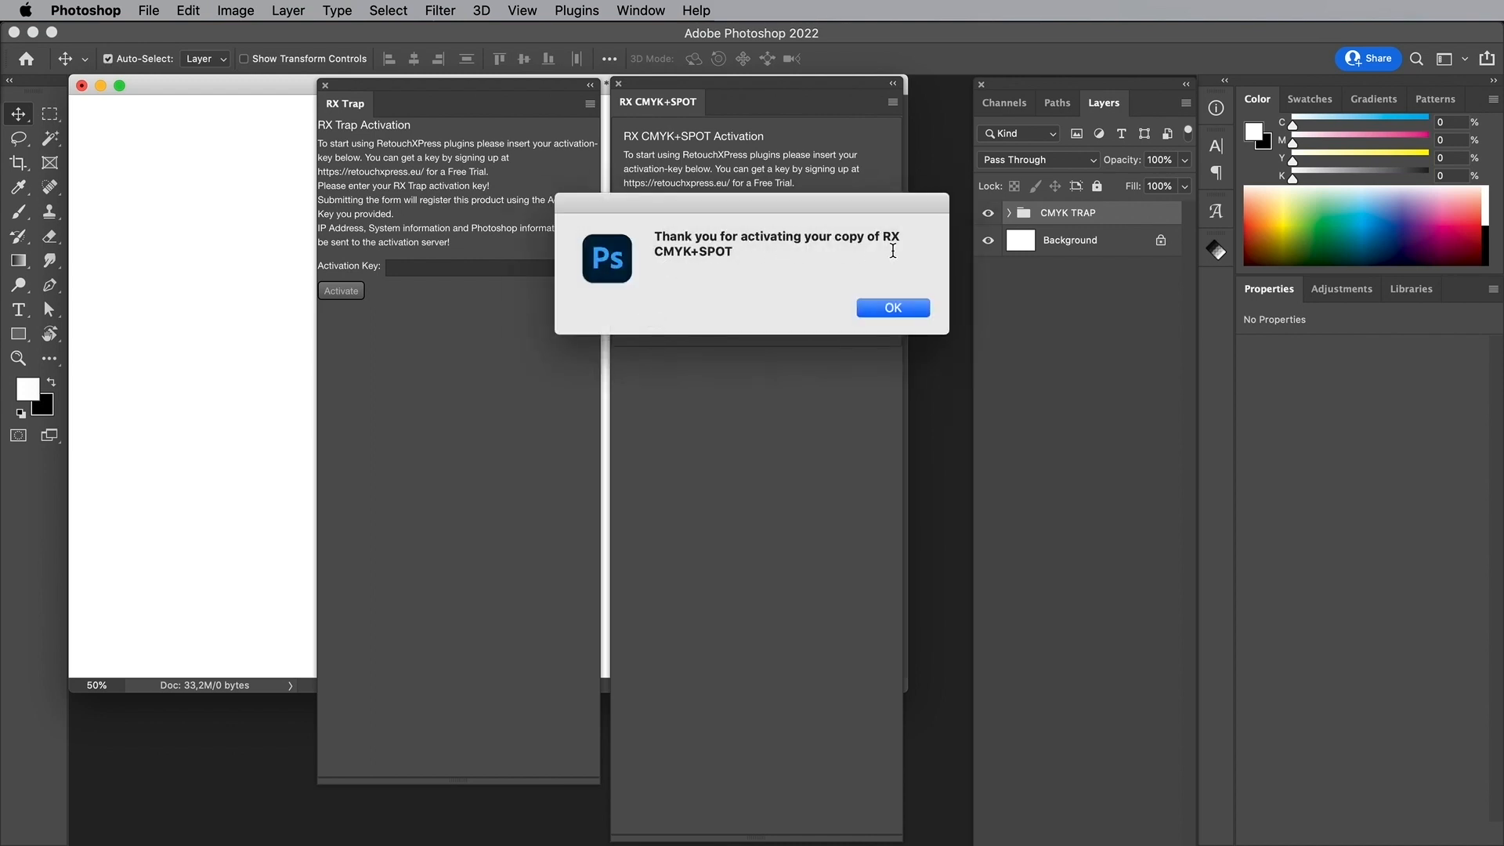
left_click(890, 310)
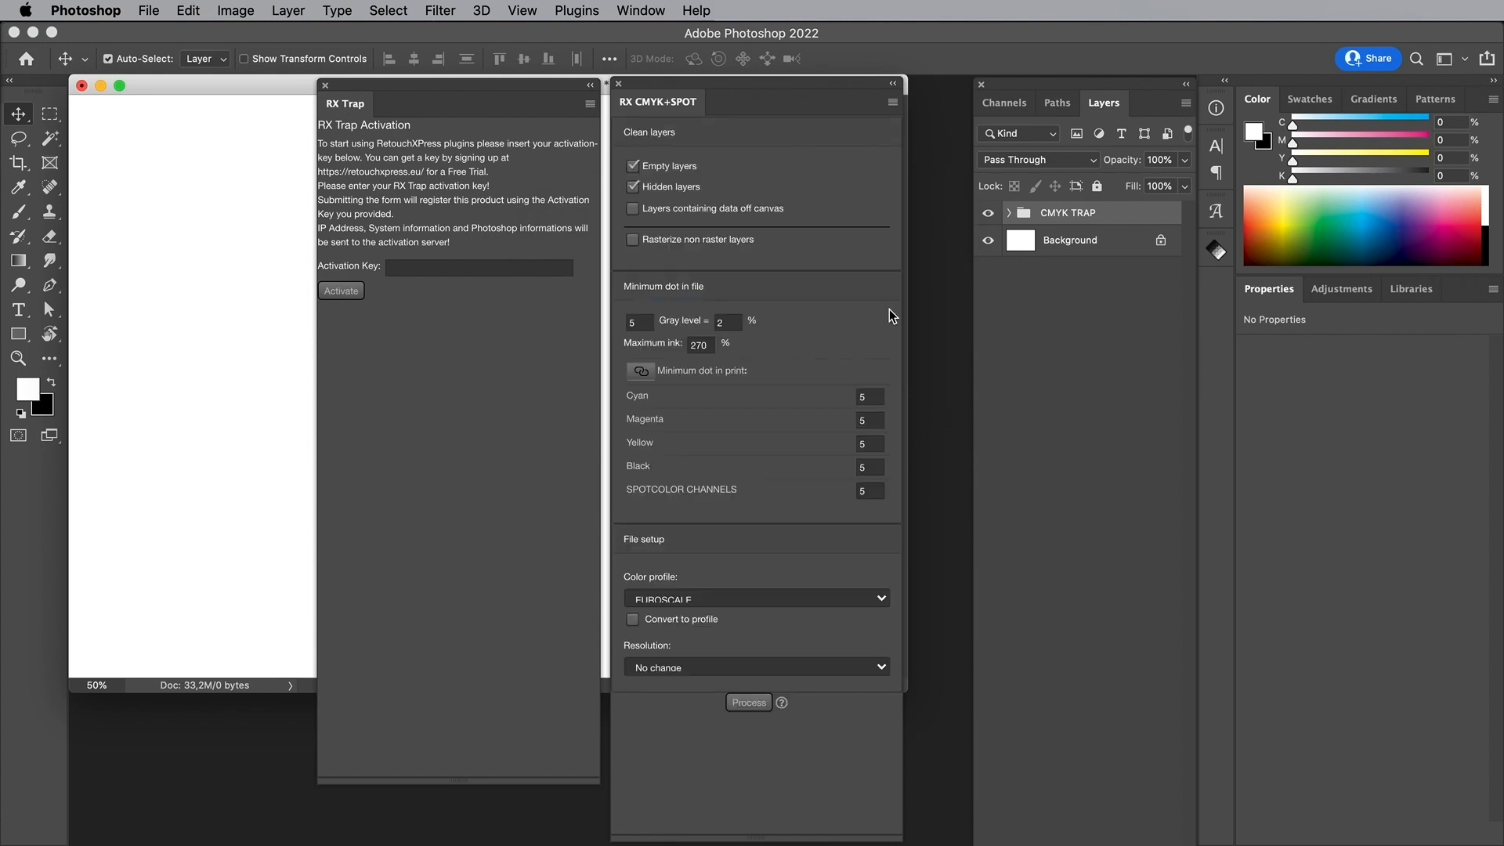
key("super+Tab")
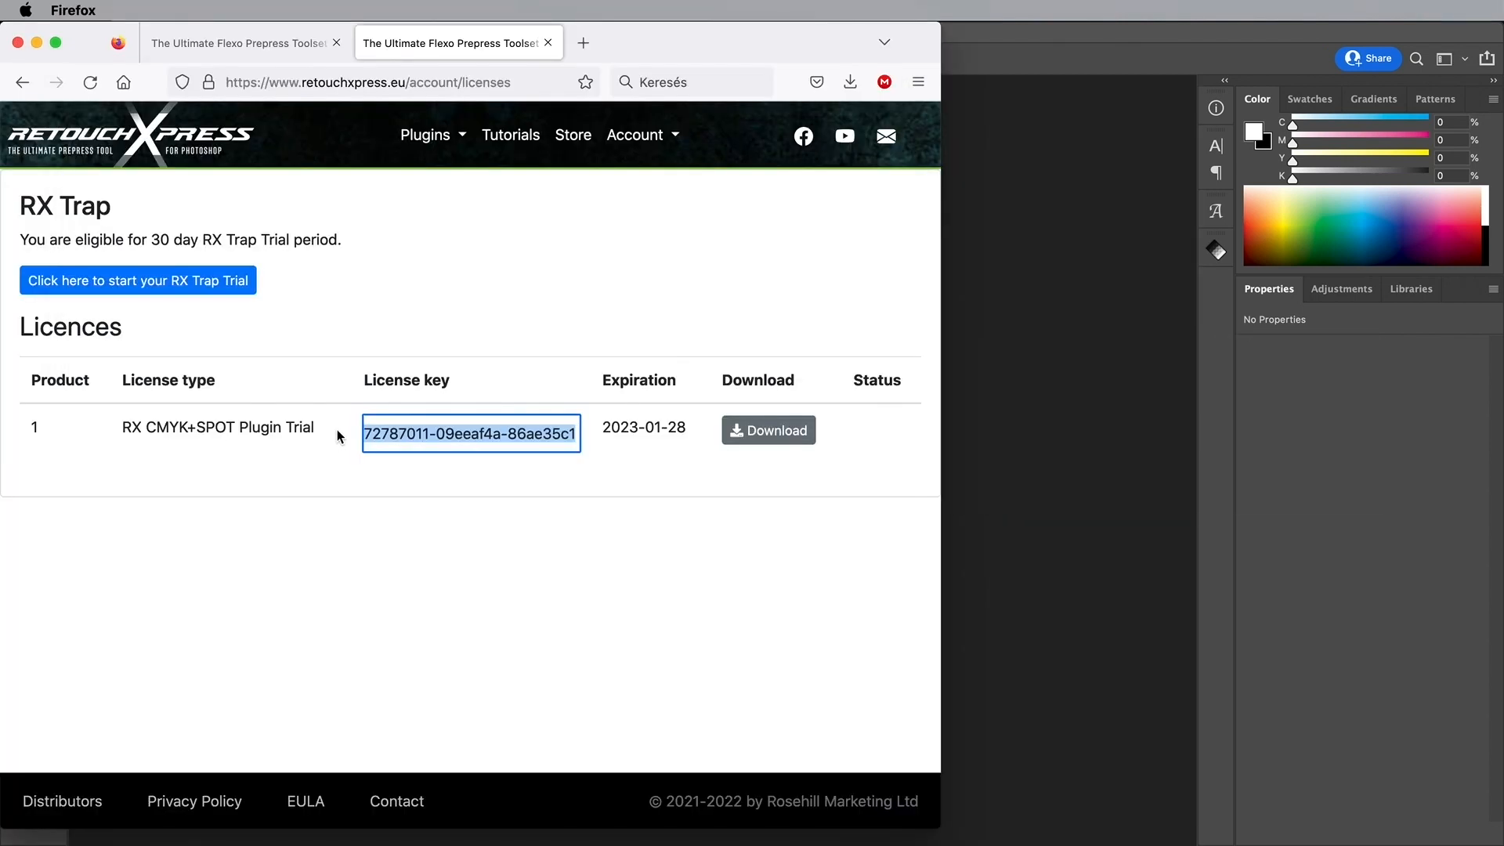
Step: Start the RX Trap trial, expiring 2023-01-28, and copy its licence key
left_click(266, 506)
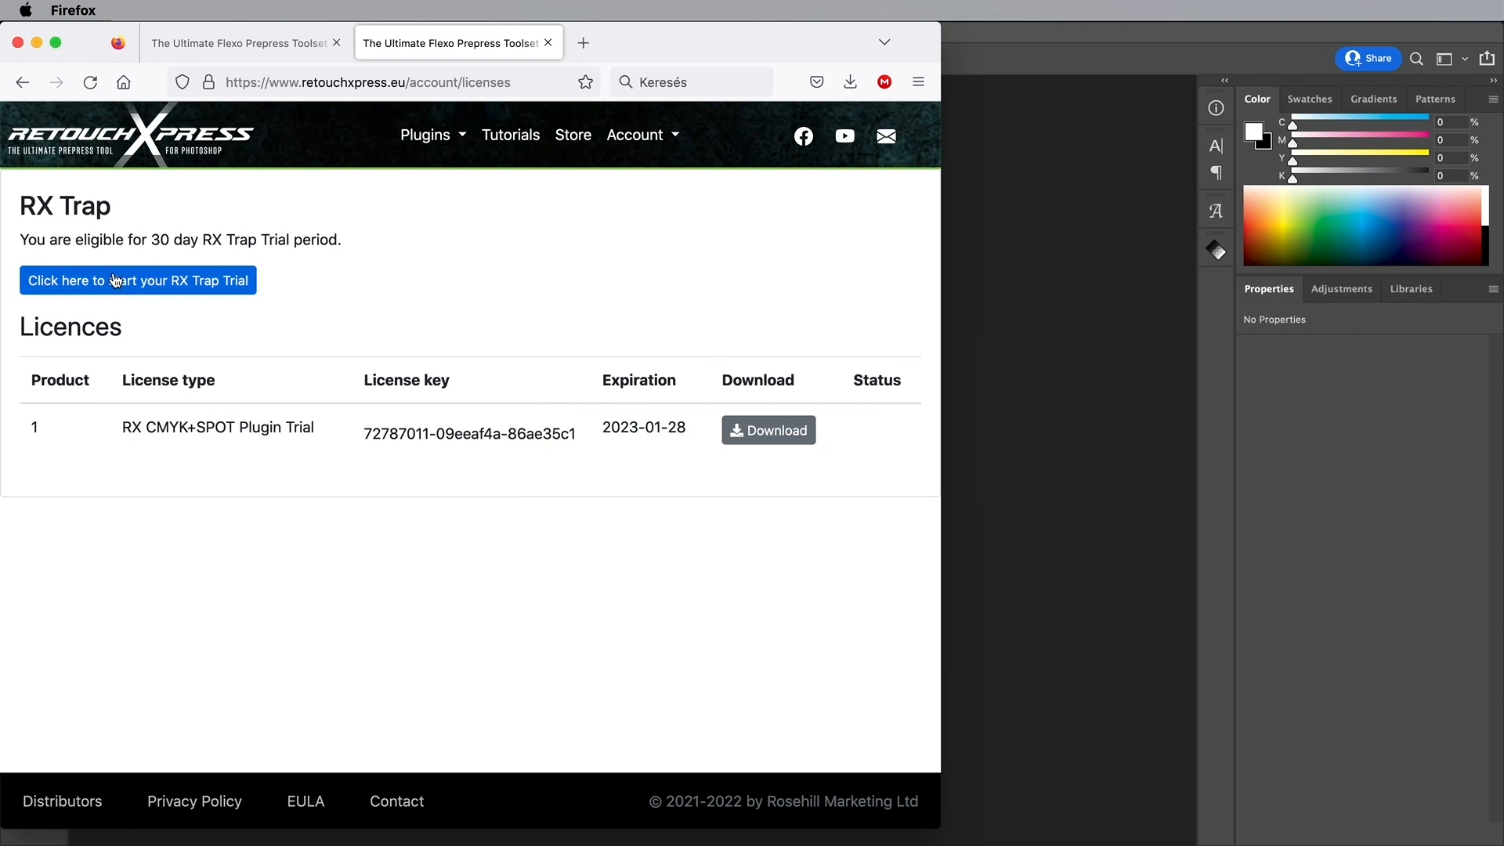
left_click(142, 284)
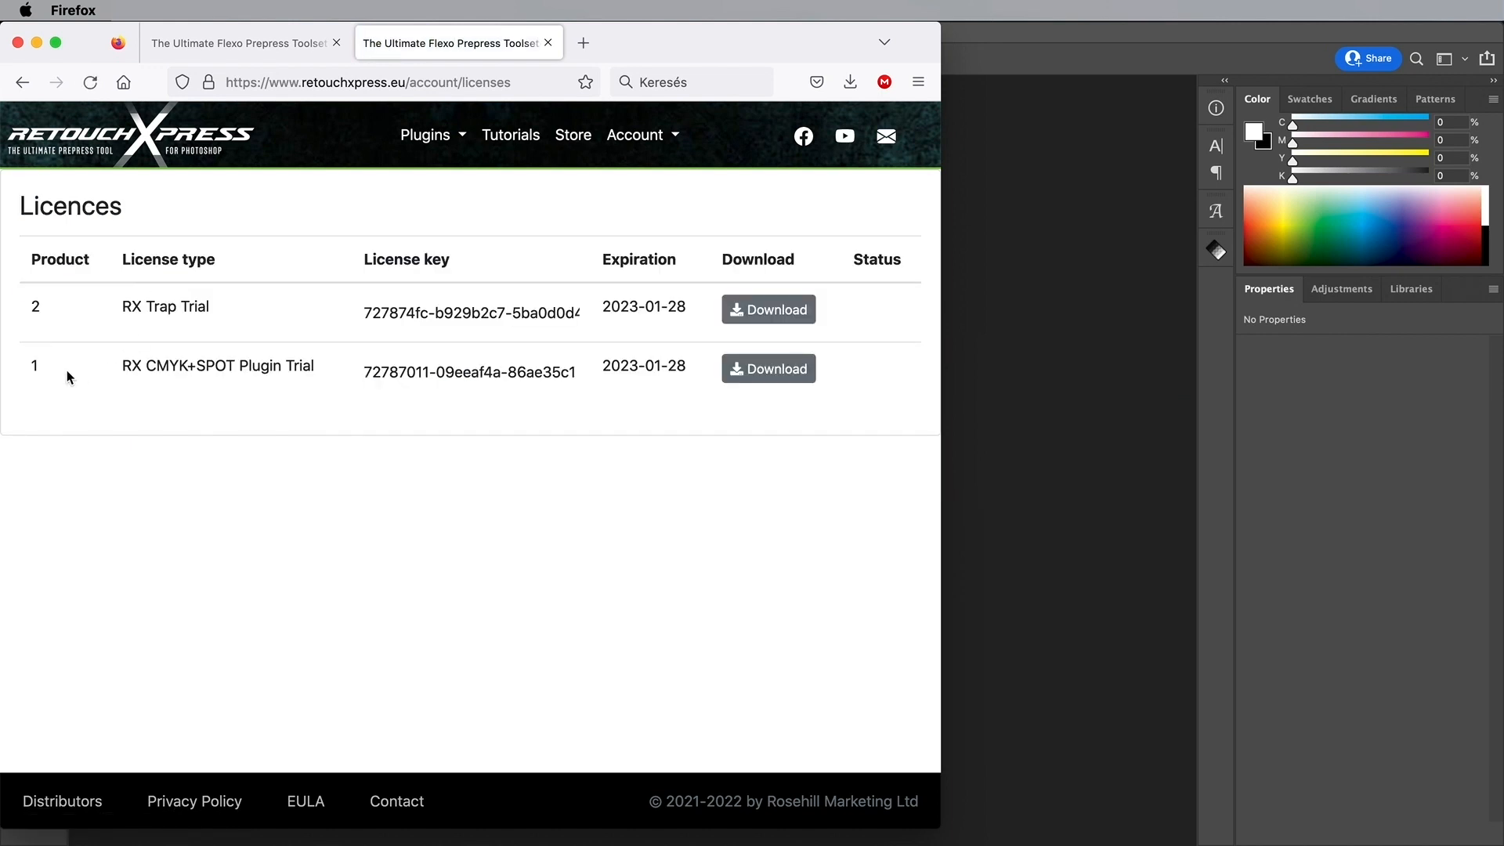
left_click(383, 317)
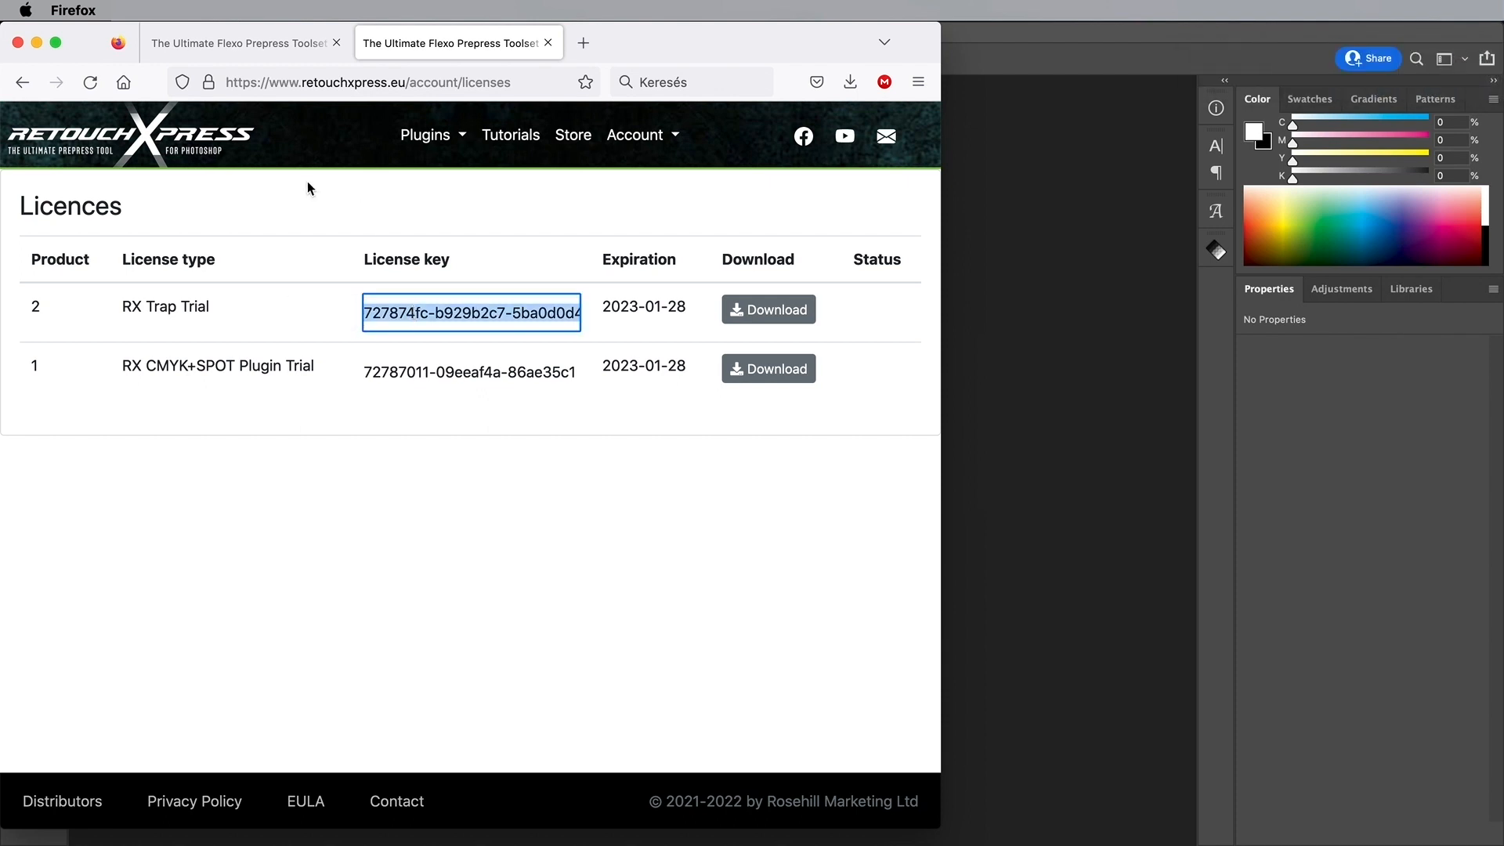
key("super+h")
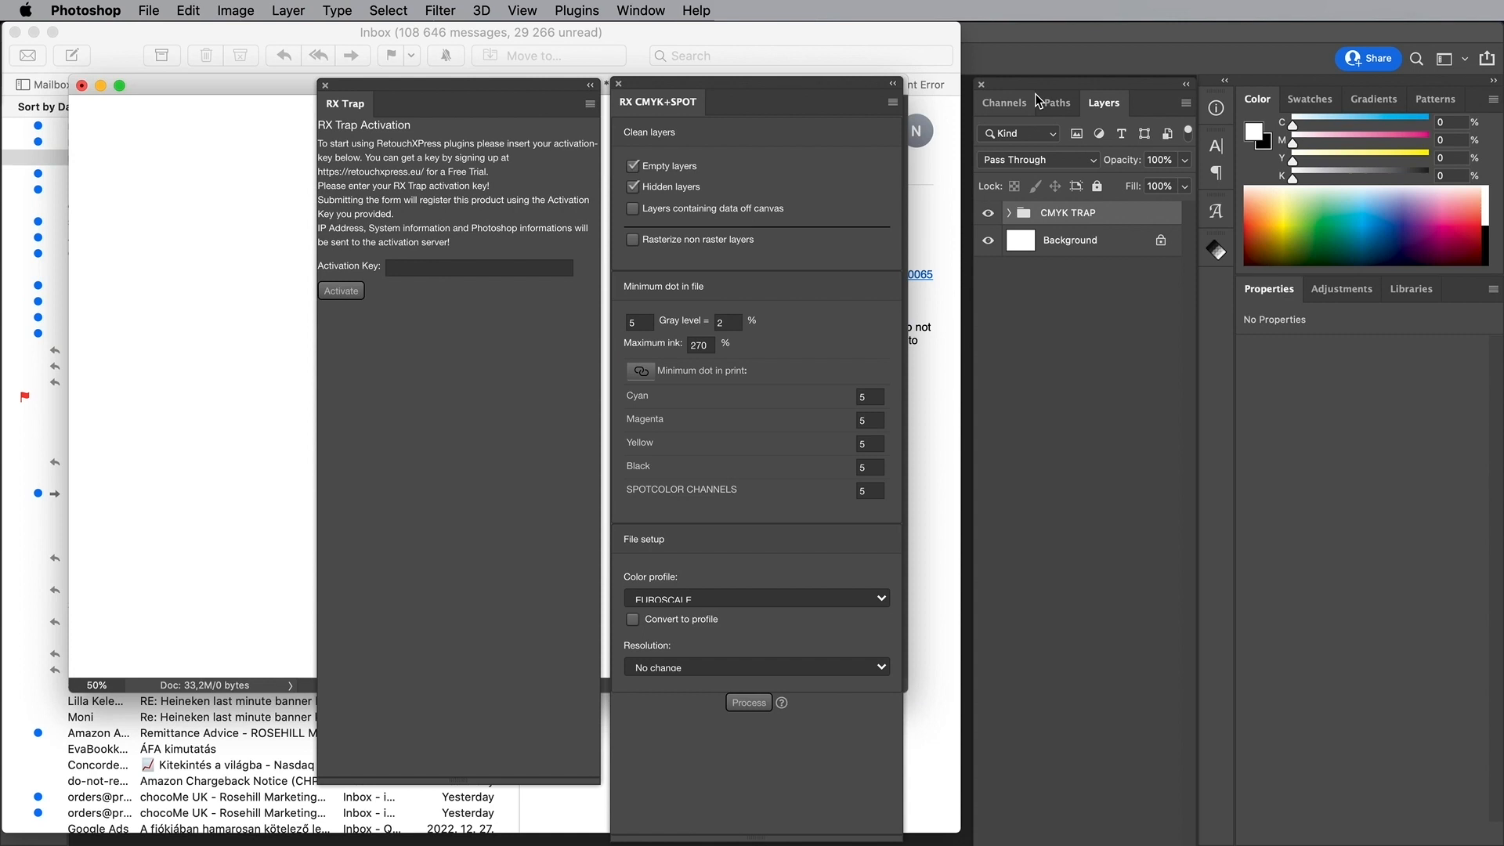
Step: Paste the RX Trap trial key into its Activation Key field and confirm the activation
left_click(407, 270)
left_click(404, 268)
key("super+v")
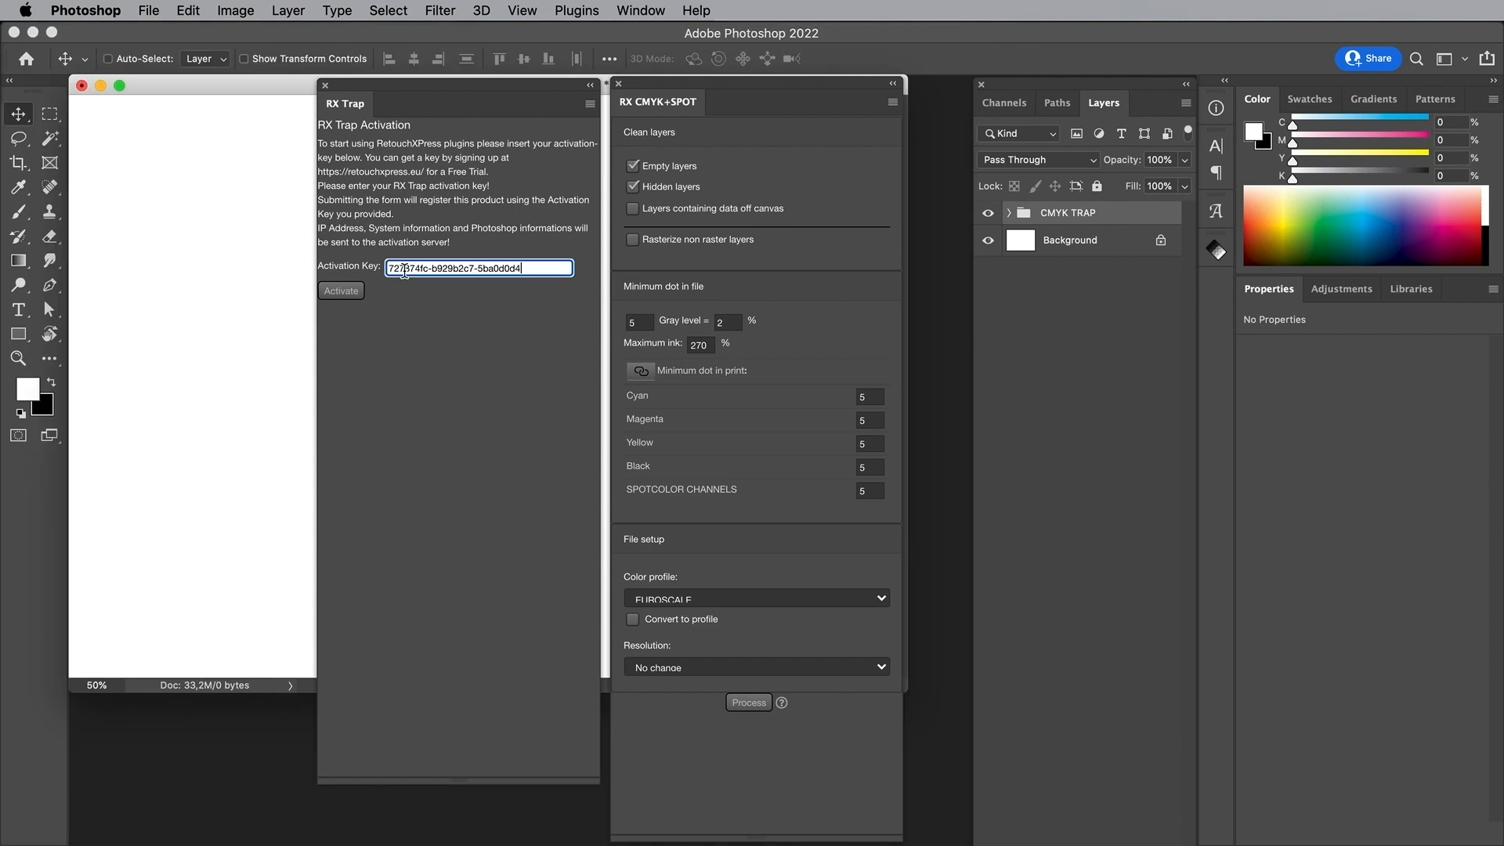
left_click(345, 294)
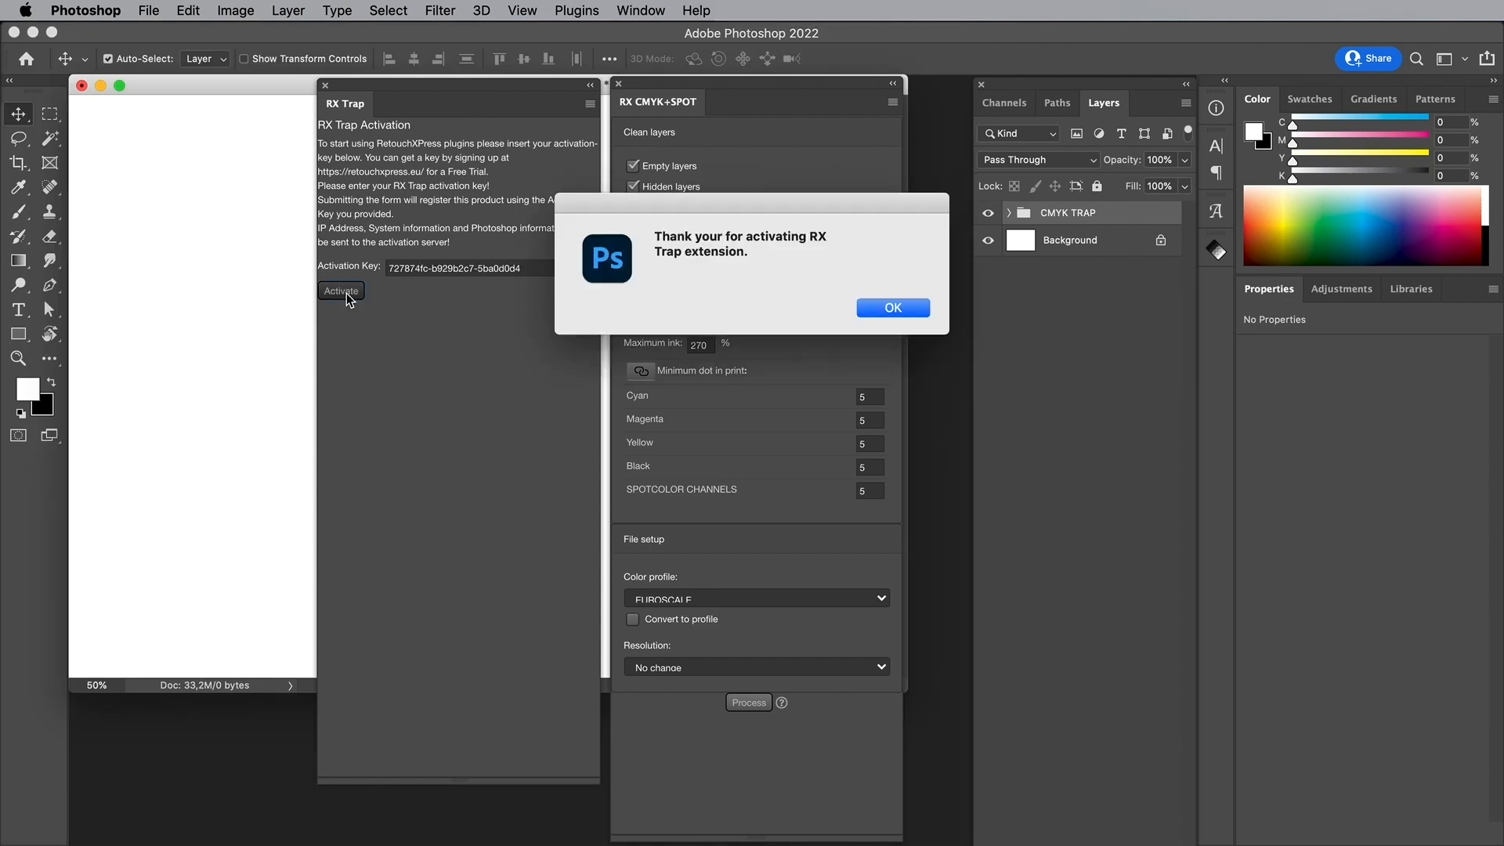
left_click(877, 307)
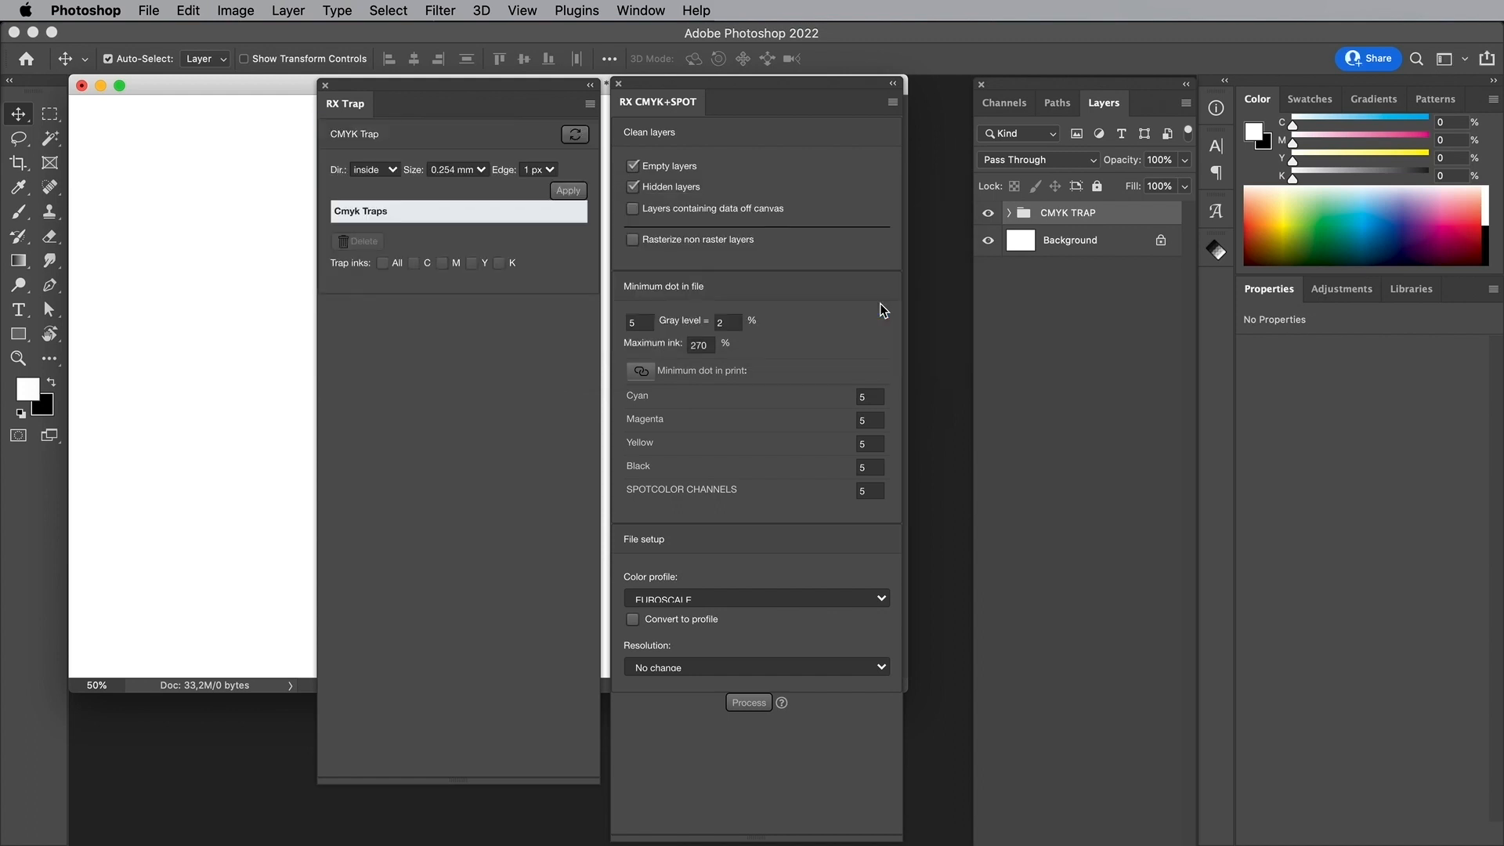